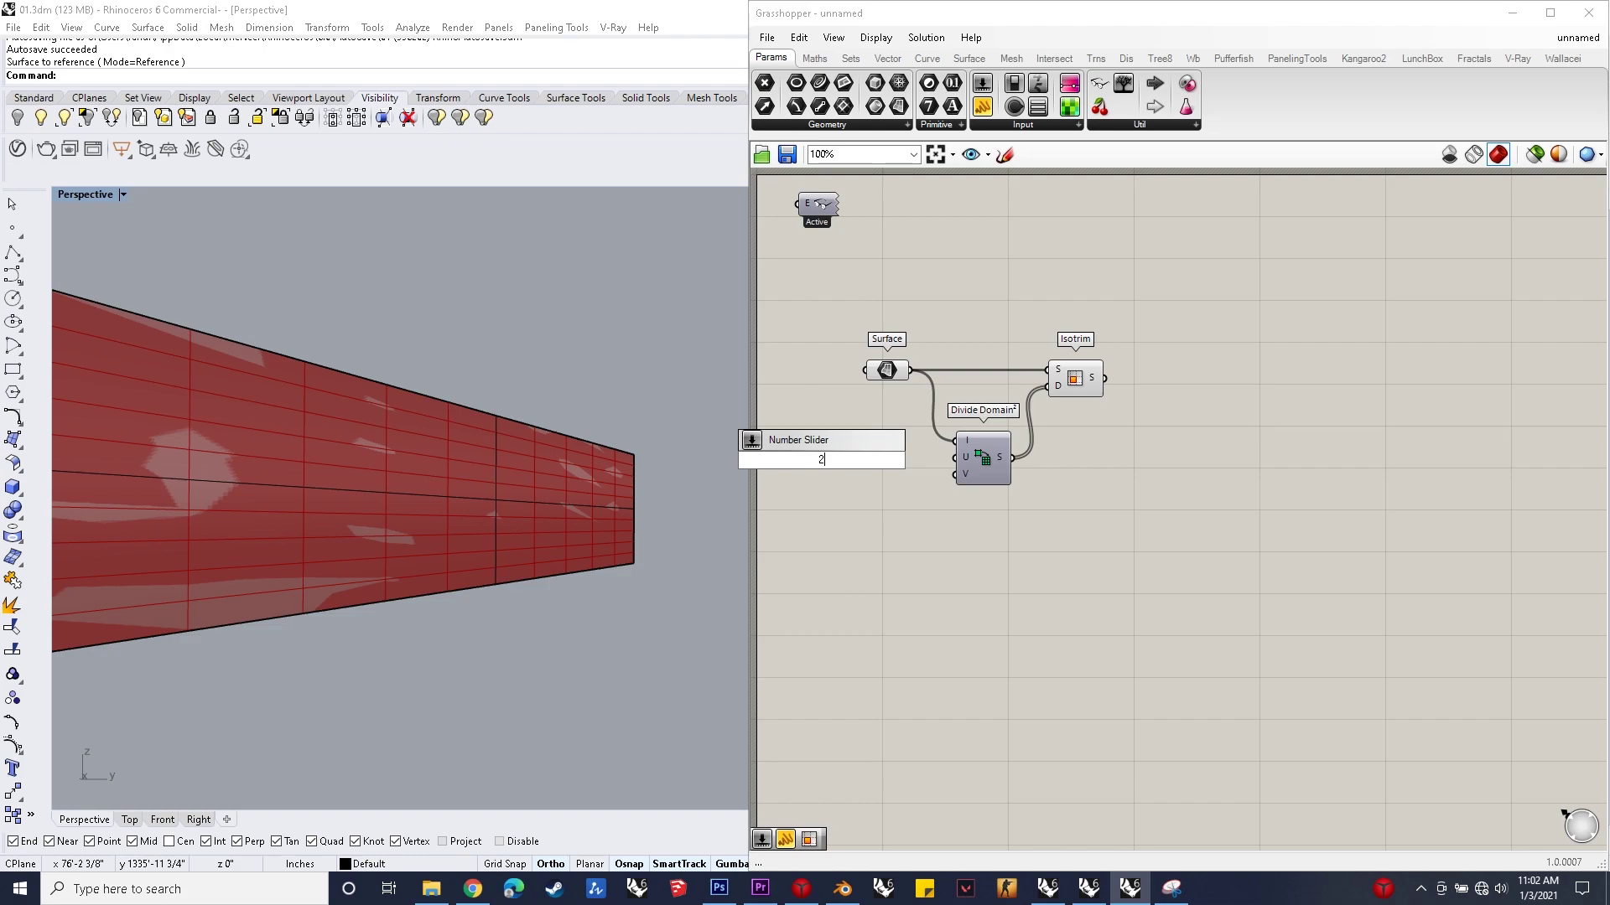
# Step: Add a number slider set to 1 and wire the 250 slider to Divide Domain²'s U input and the 1 slider to V
pyautogui.doubleClick(839, 483)
pyautogui.write('1')
pyautogui.press('Return')
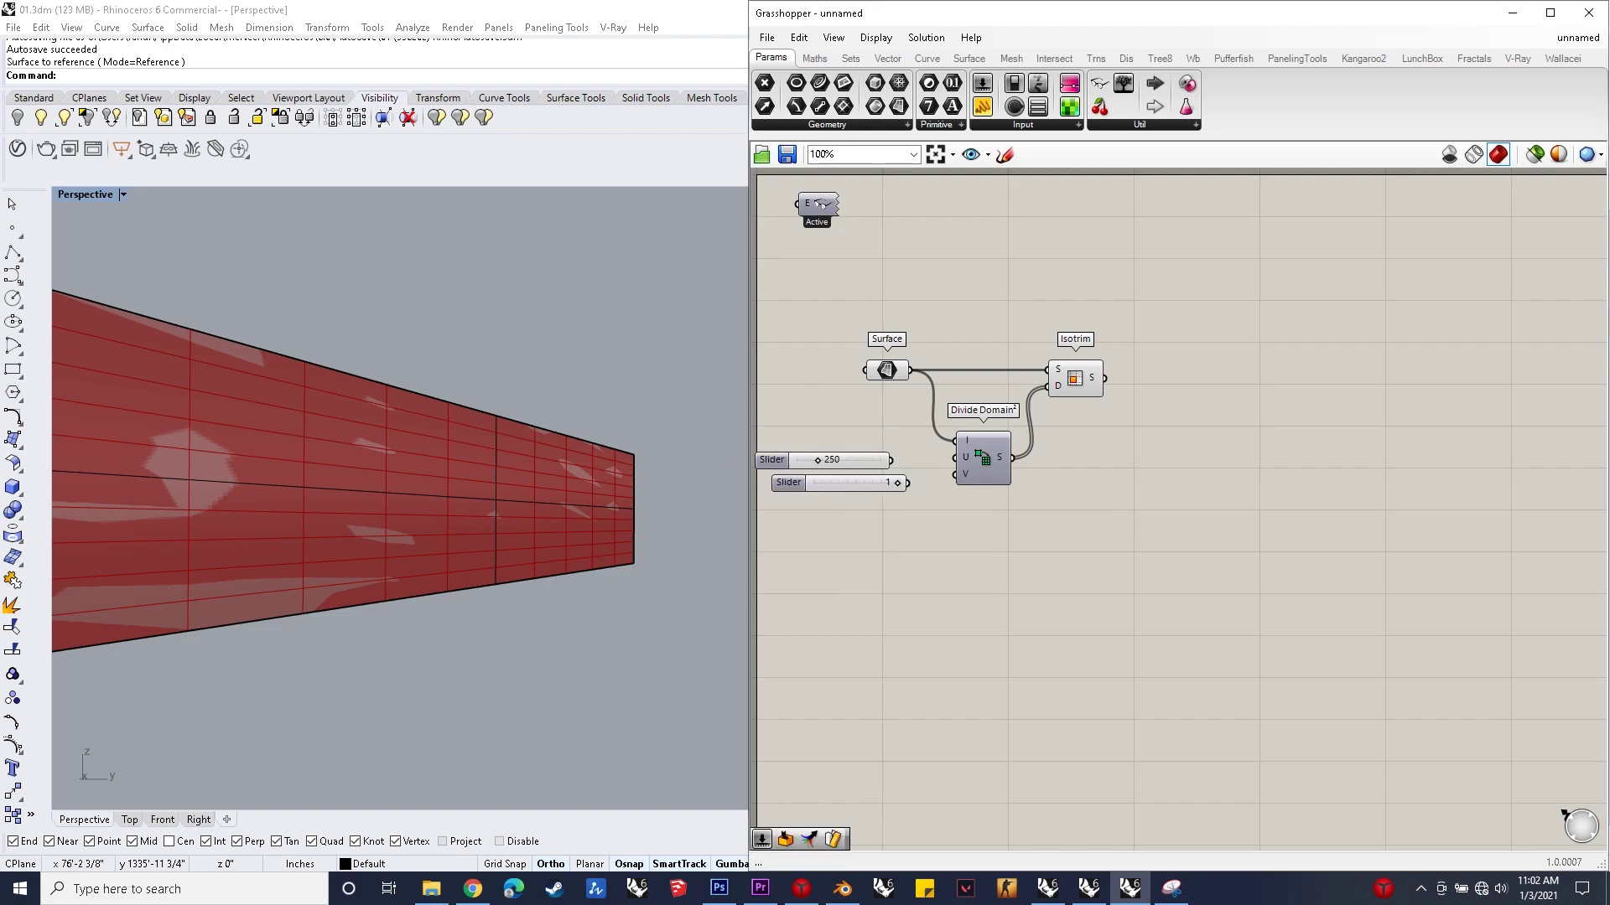
pyautogui.moveTo(890, 459); pyautogui.dragTo(956, 475)
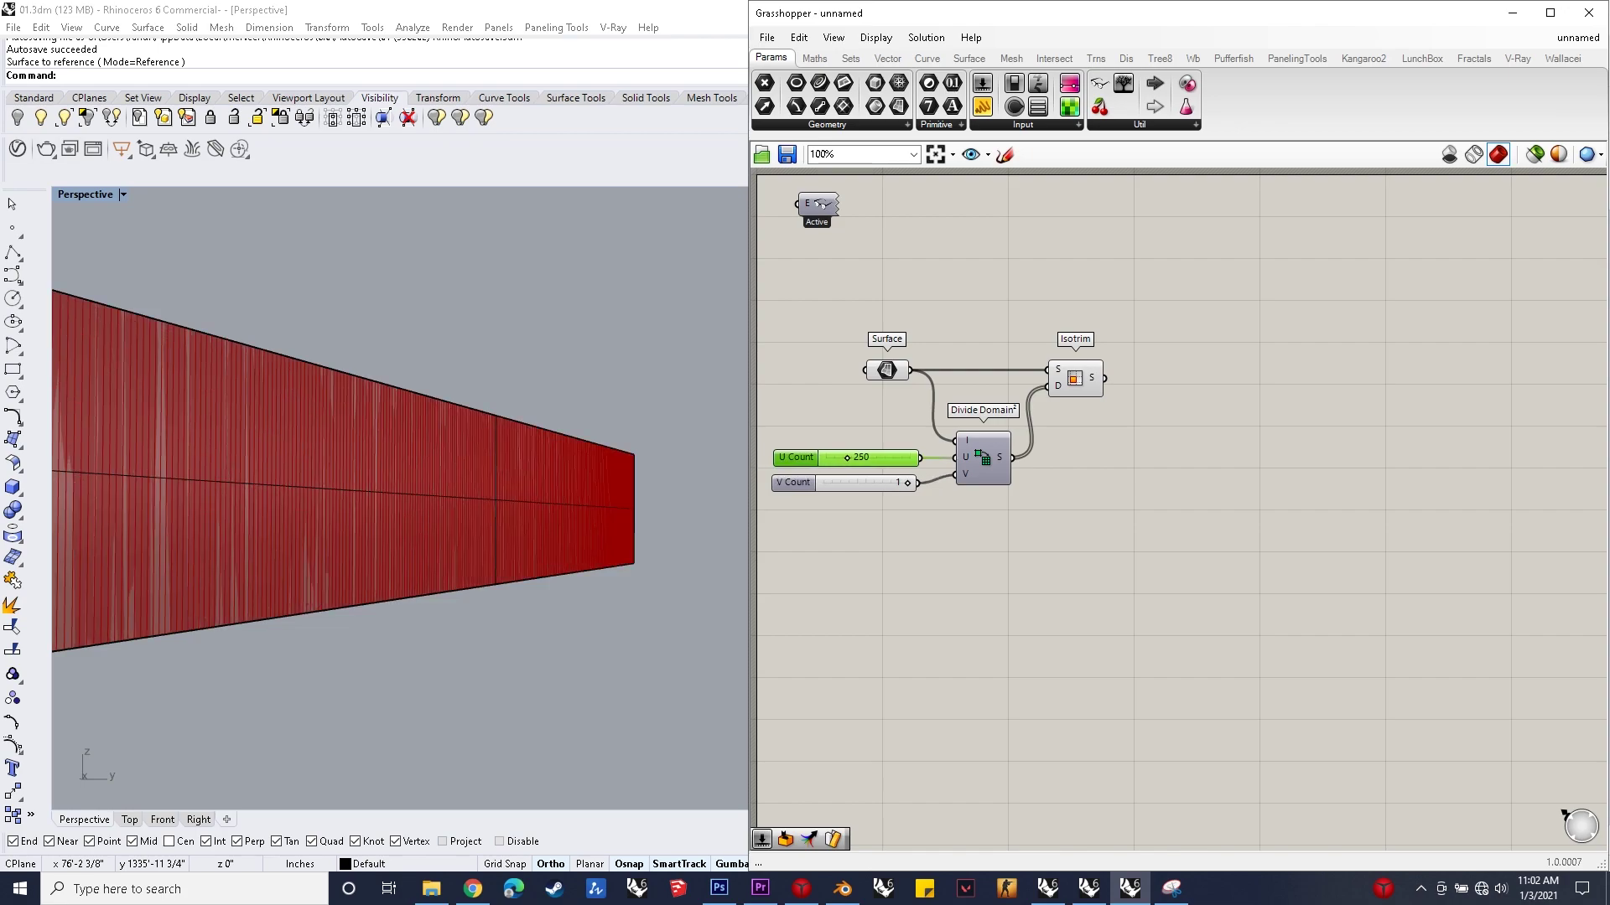
pyautogui.scroll(-3, 335, 470)
pyautogui.scroll(5, 503, 487)
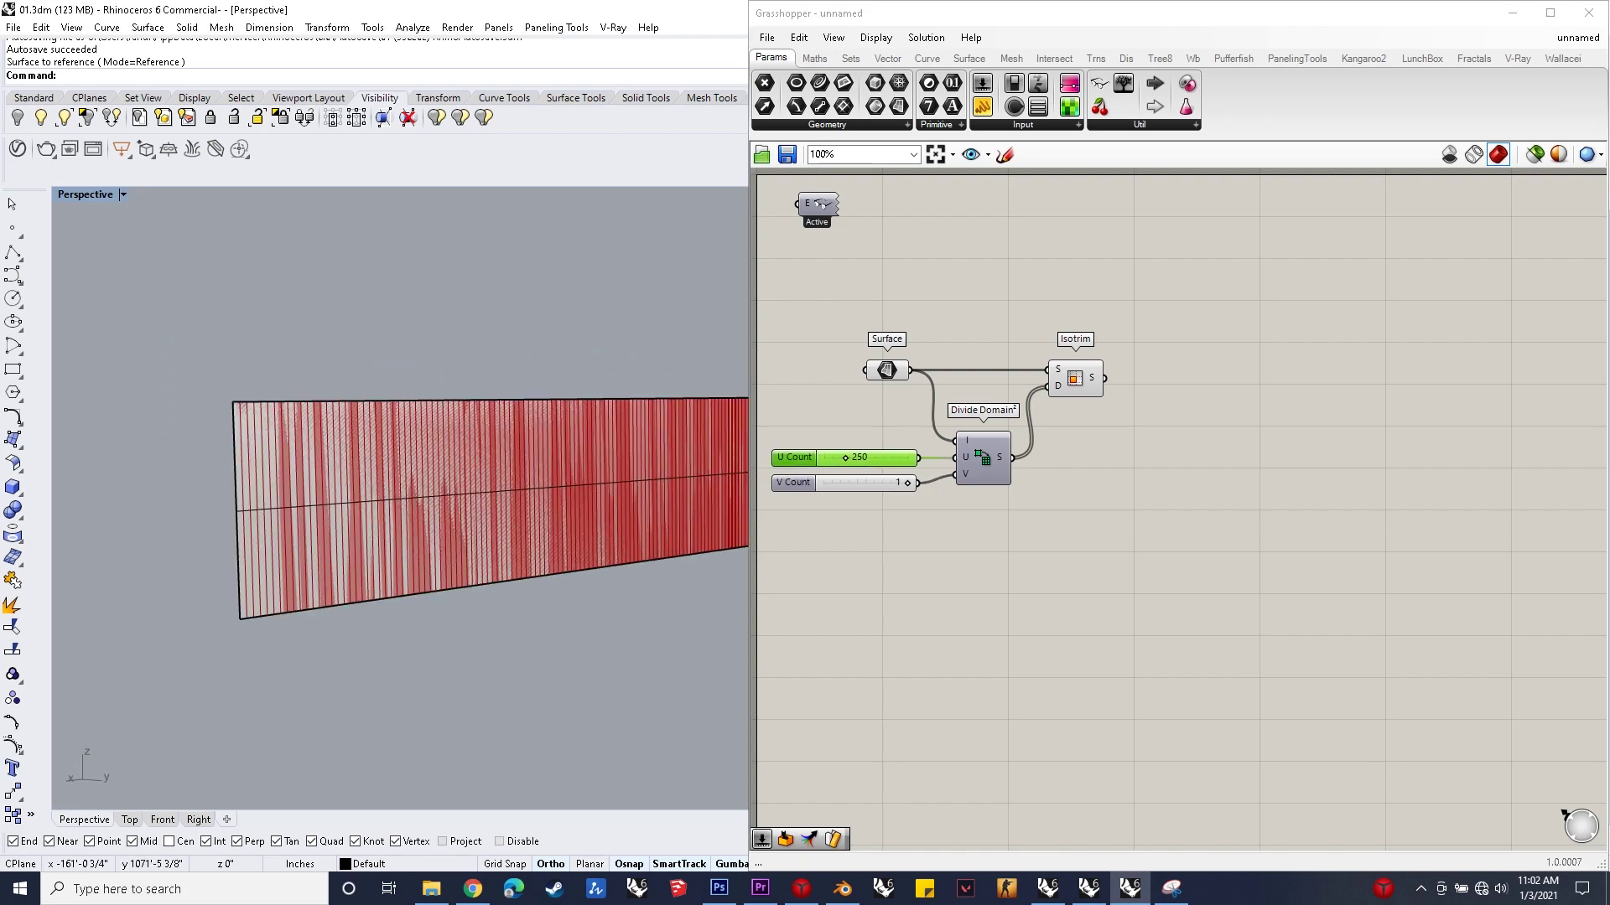
pyautogui.scroll(4, 400, 503)
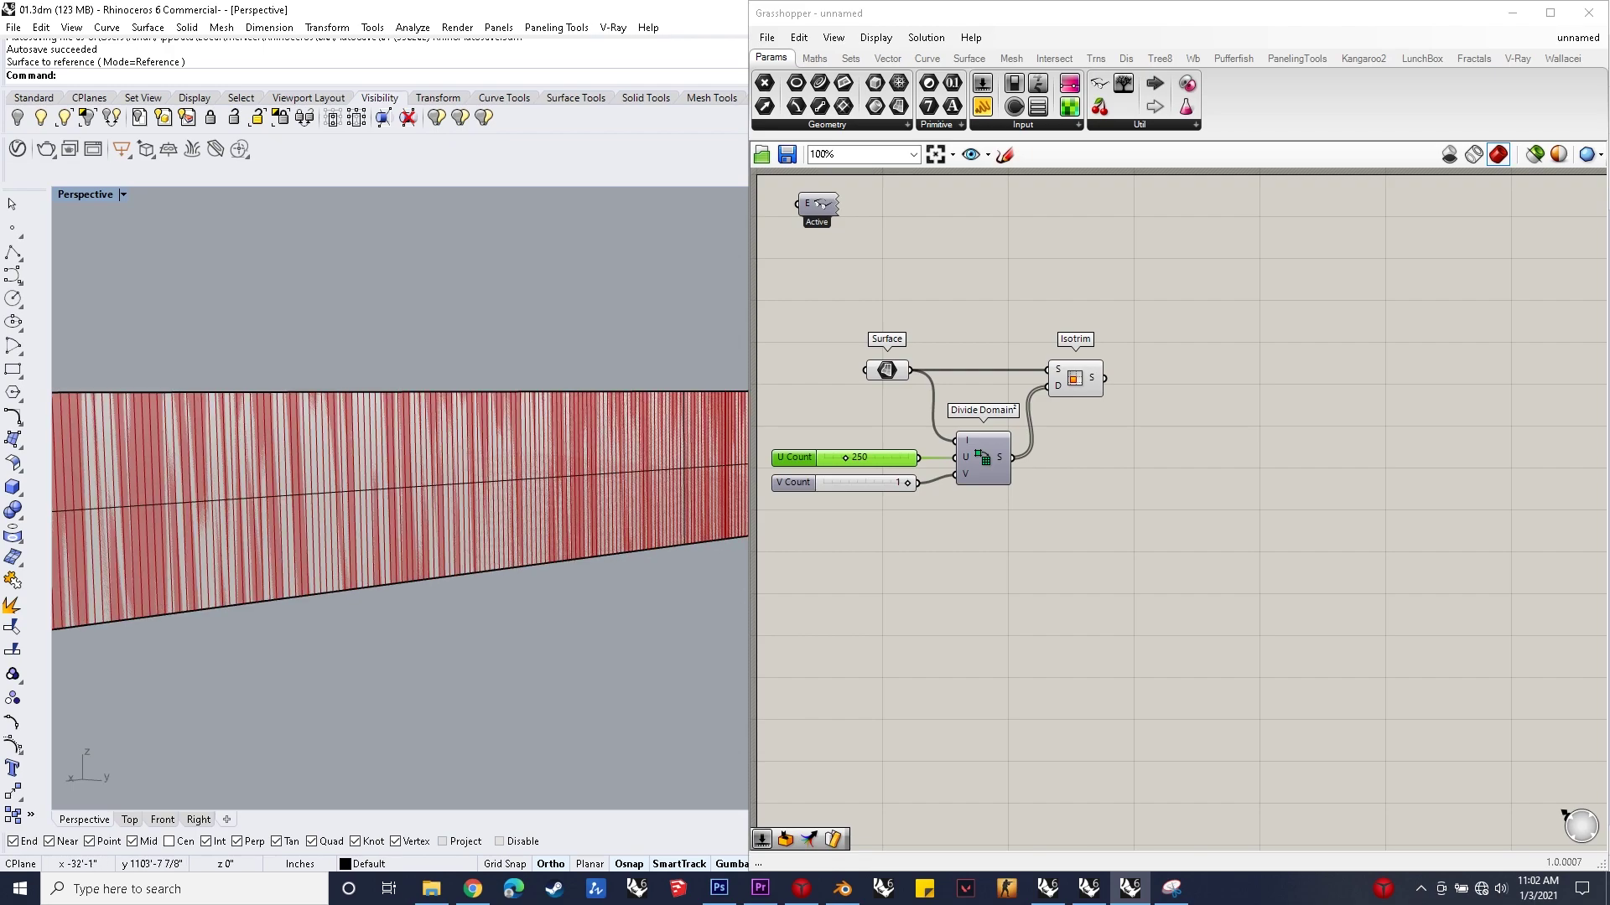
pyautogui.moveTo(982, 460); pyautogui.dragTo(985, 460)
# Step: Add a Deconstruct Brep component beside Isotrim and feed it the Isotrim surfaces
pyautogui.doubleClick(1264, 432)
pyautogui.write('deconstruct brep')
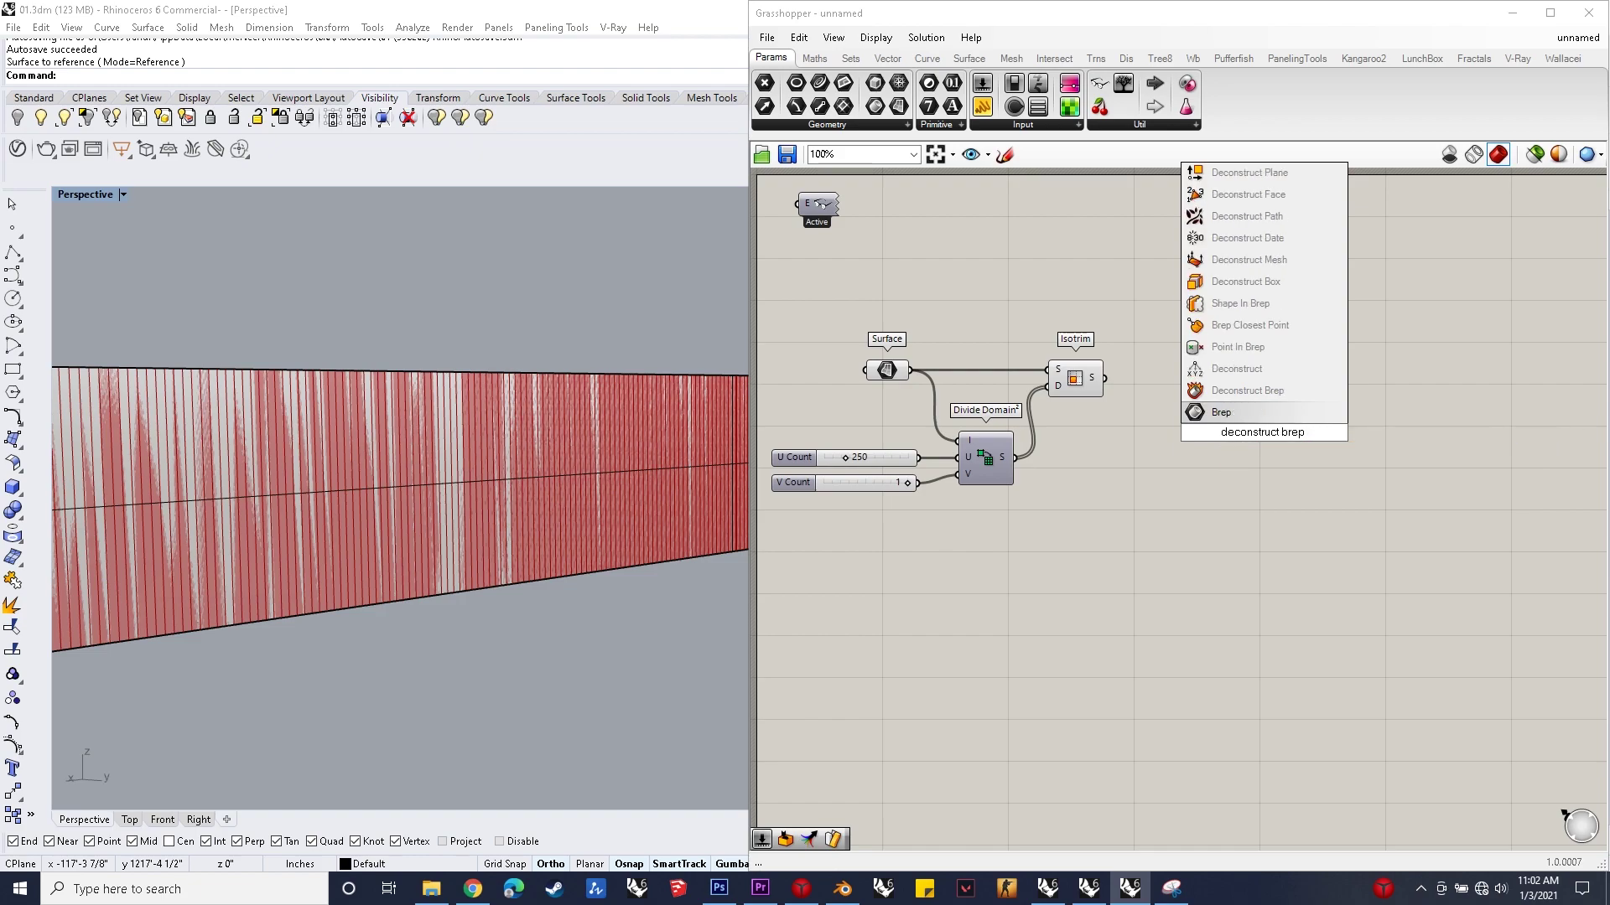
pyautogui.click(1249, 391)
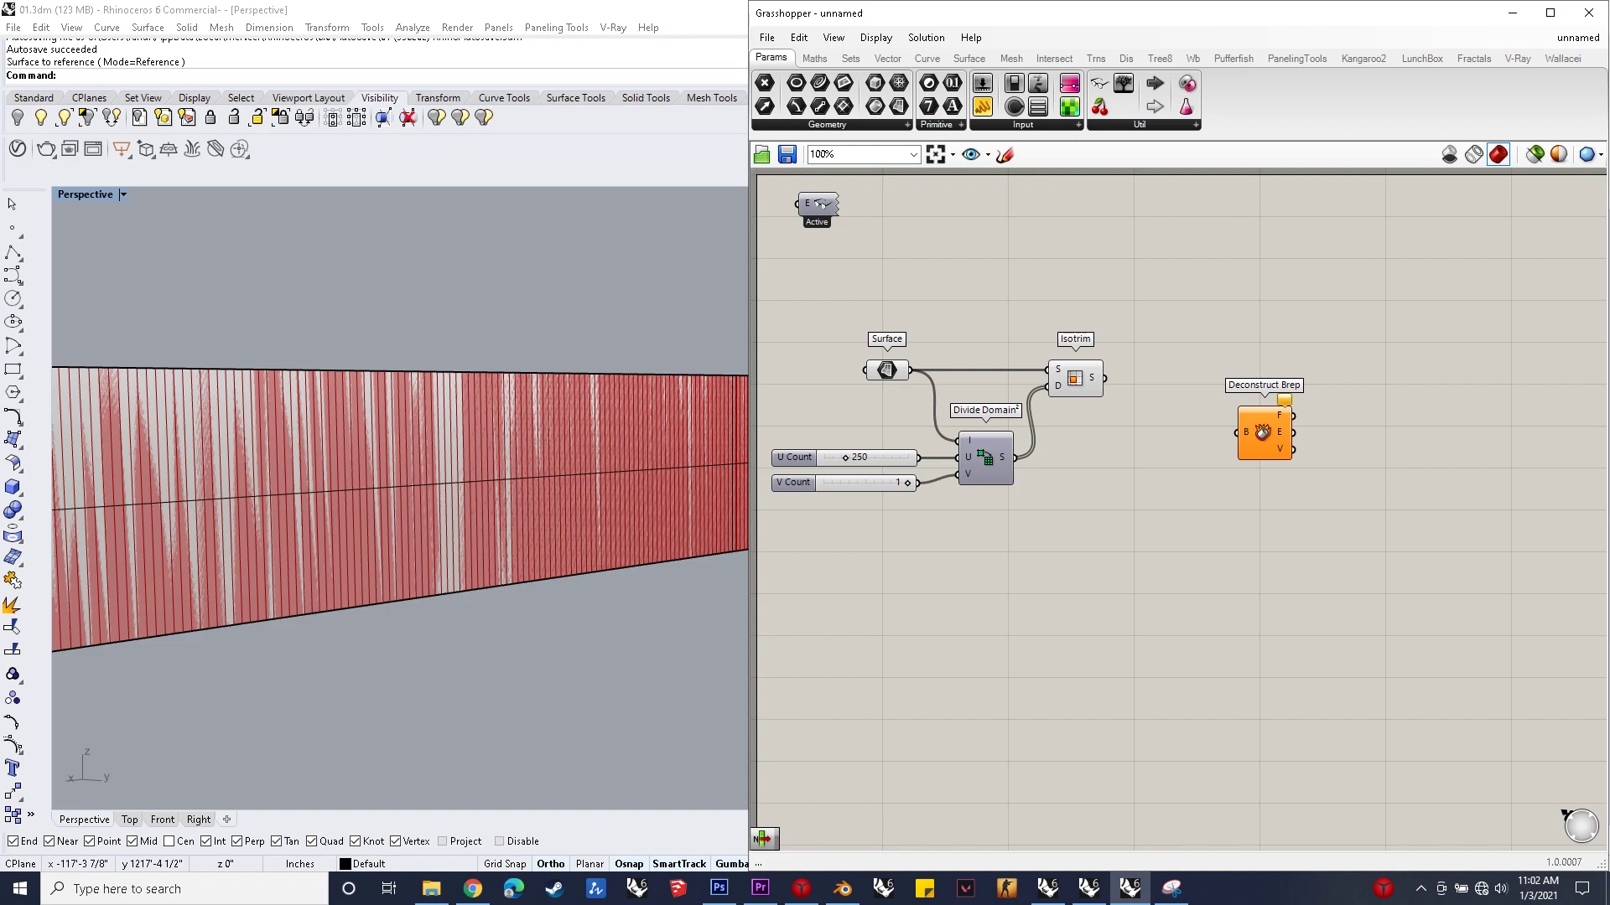
pyautogui.doubleClick(1178, 390)
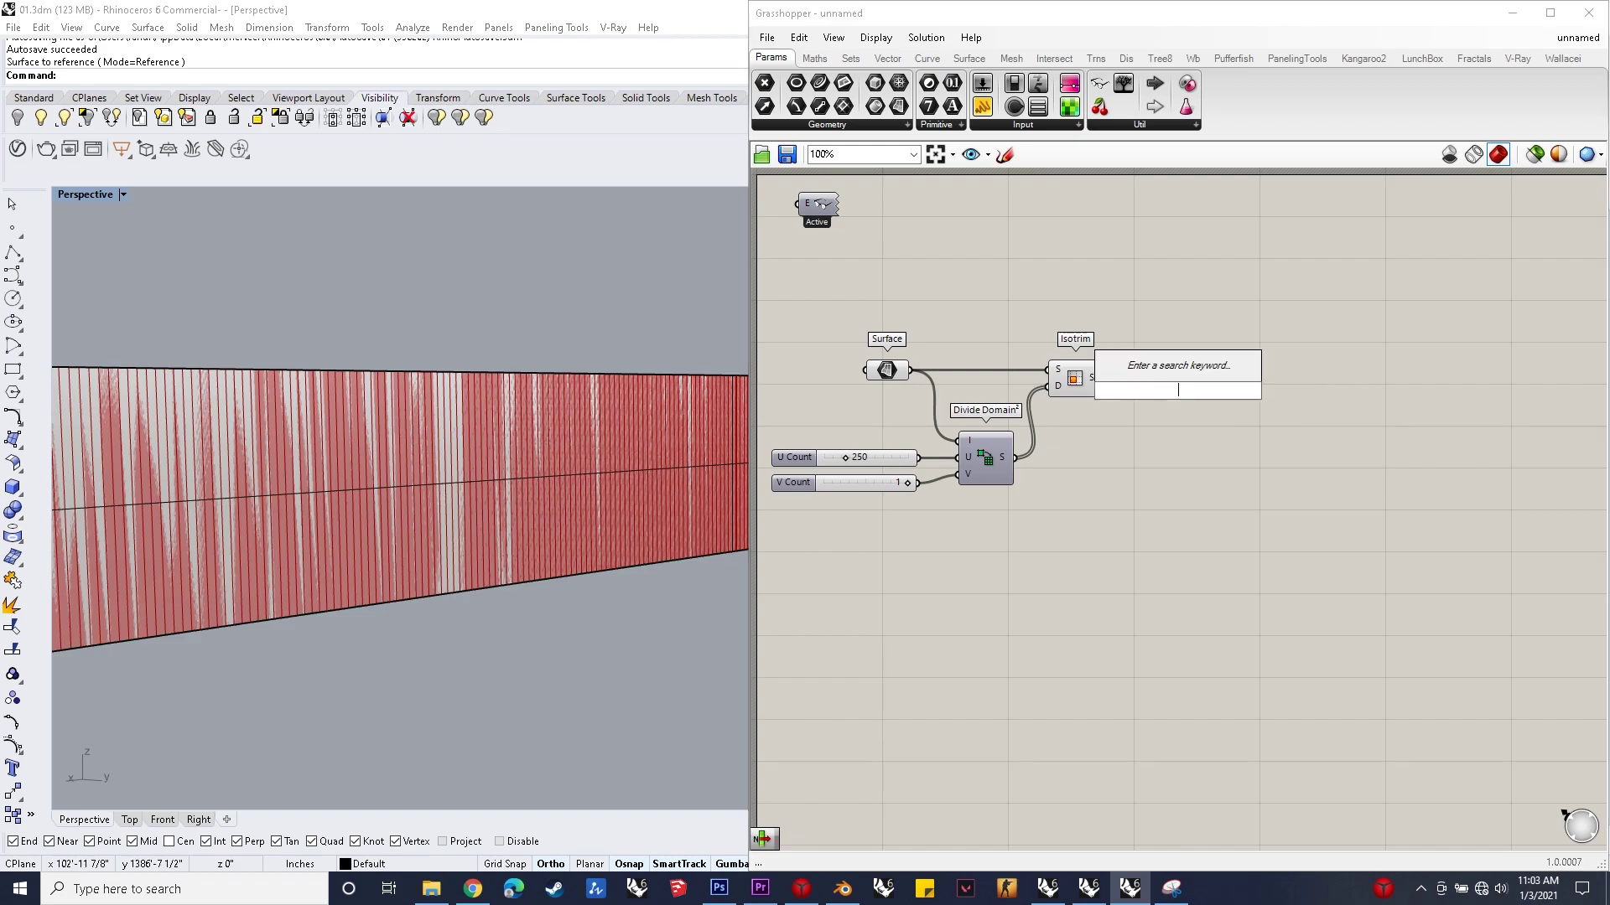
pyautogui.write('deconstruct brep')
pyautogui.press('Return')
pyautogui.moveTo(1105, 378); pyautogui.dragTo(1150, 391)
pyautogui.moveTo(1176, 391); pyautogui.dragTo(1184, 378)
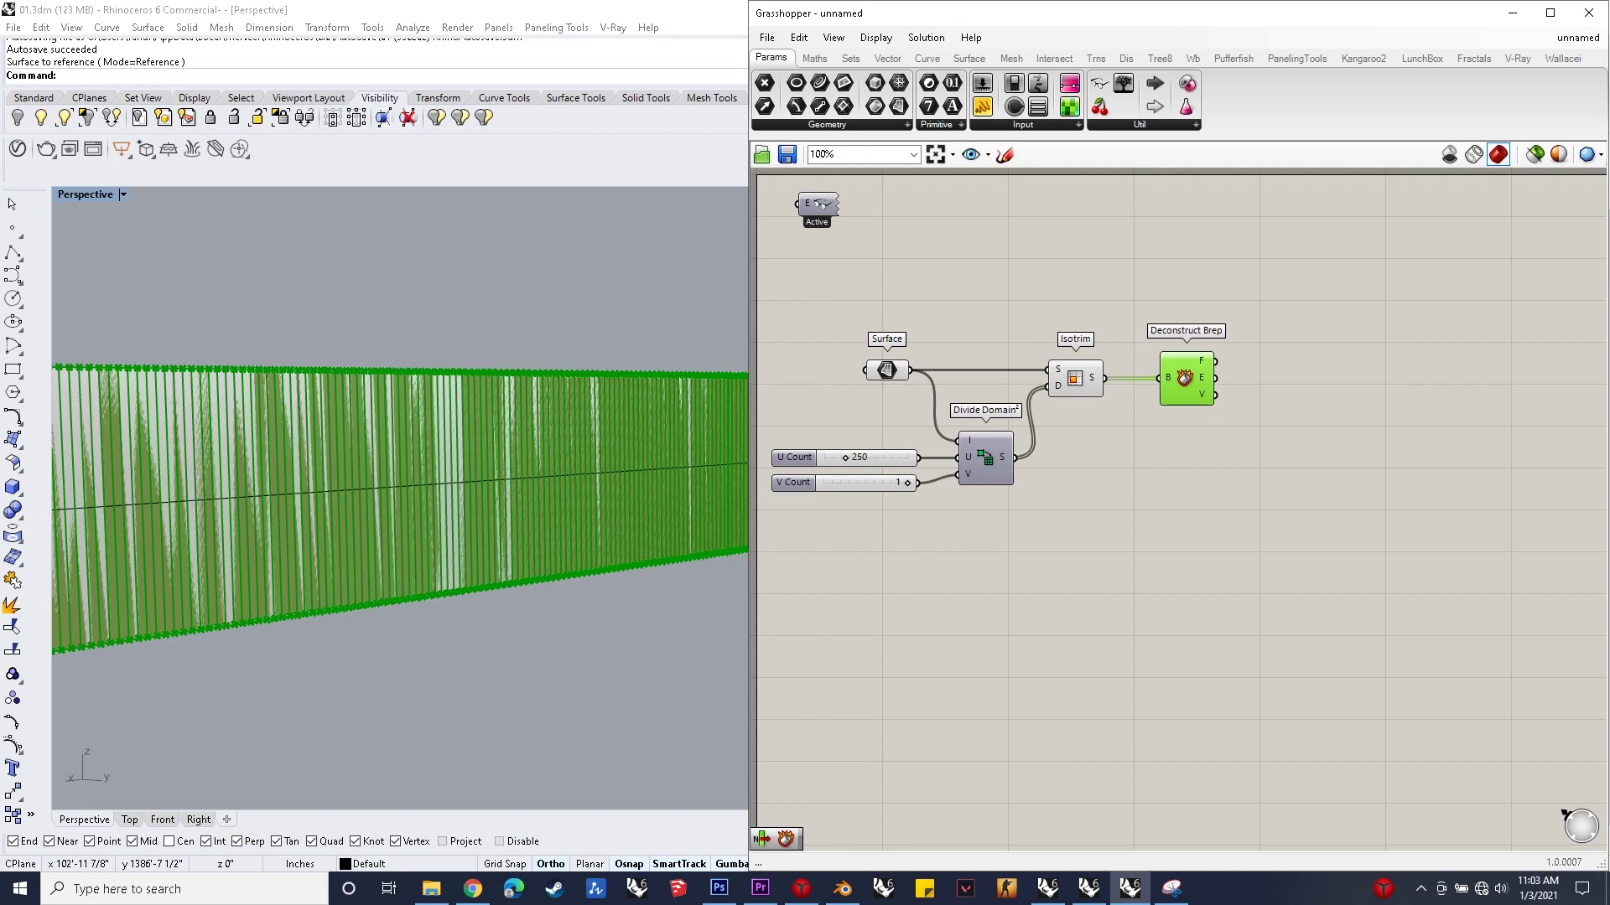
# Step: Add a List Item component and wire Deconstruct Brep's edges output to its list input
pyautogui.doubleClick(1319, 372)
pyautogui.write('list  item')
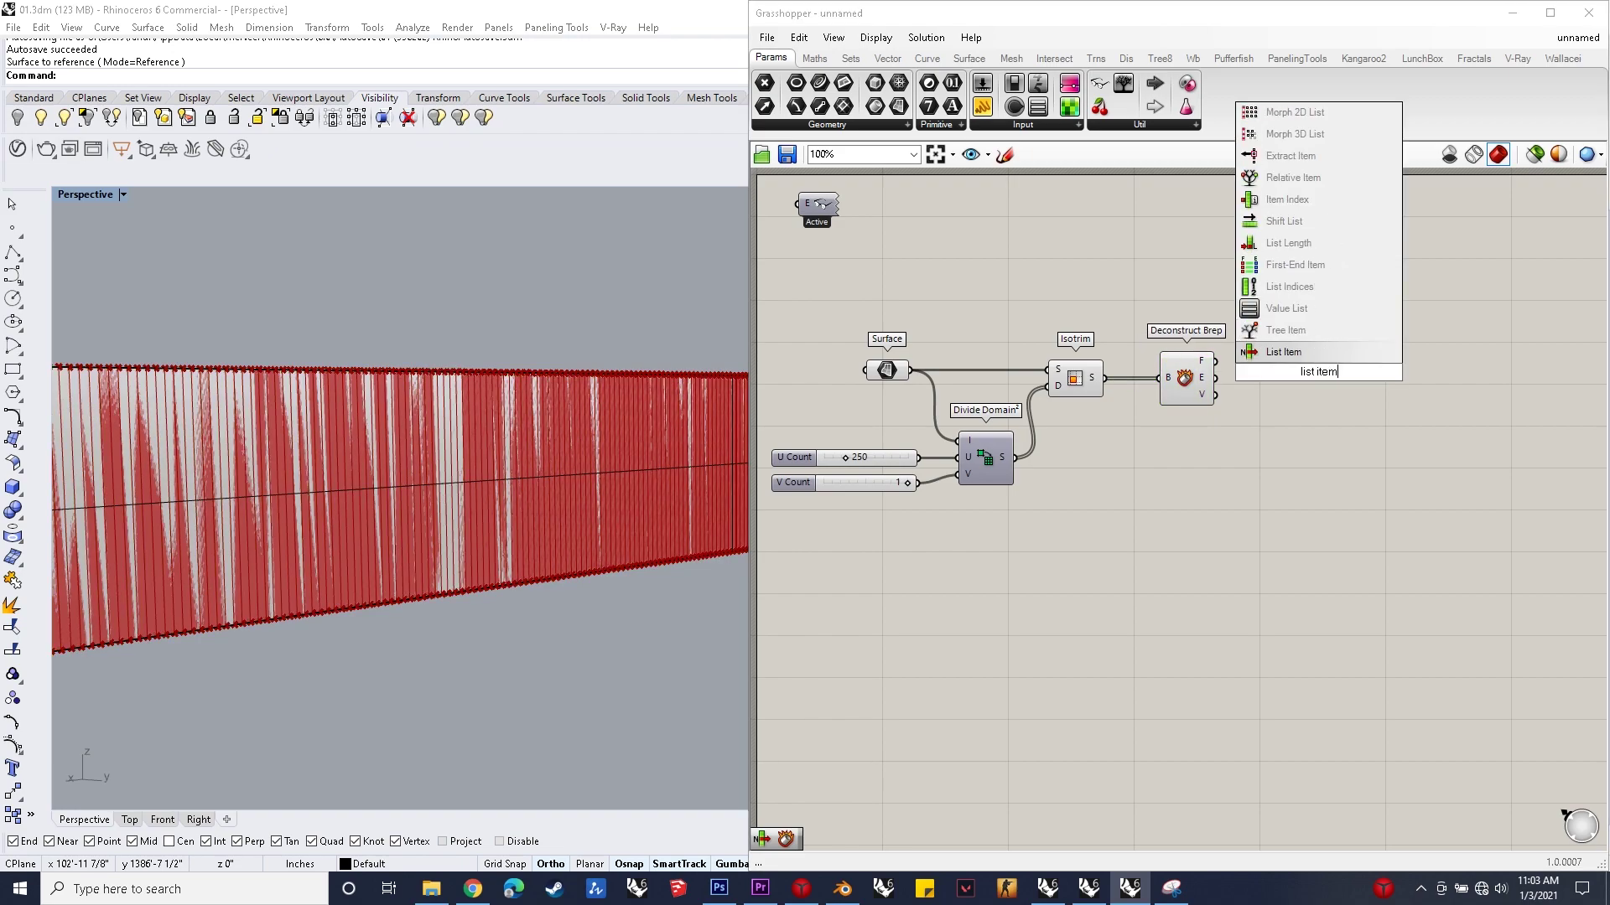
pyautogui.press('Return')
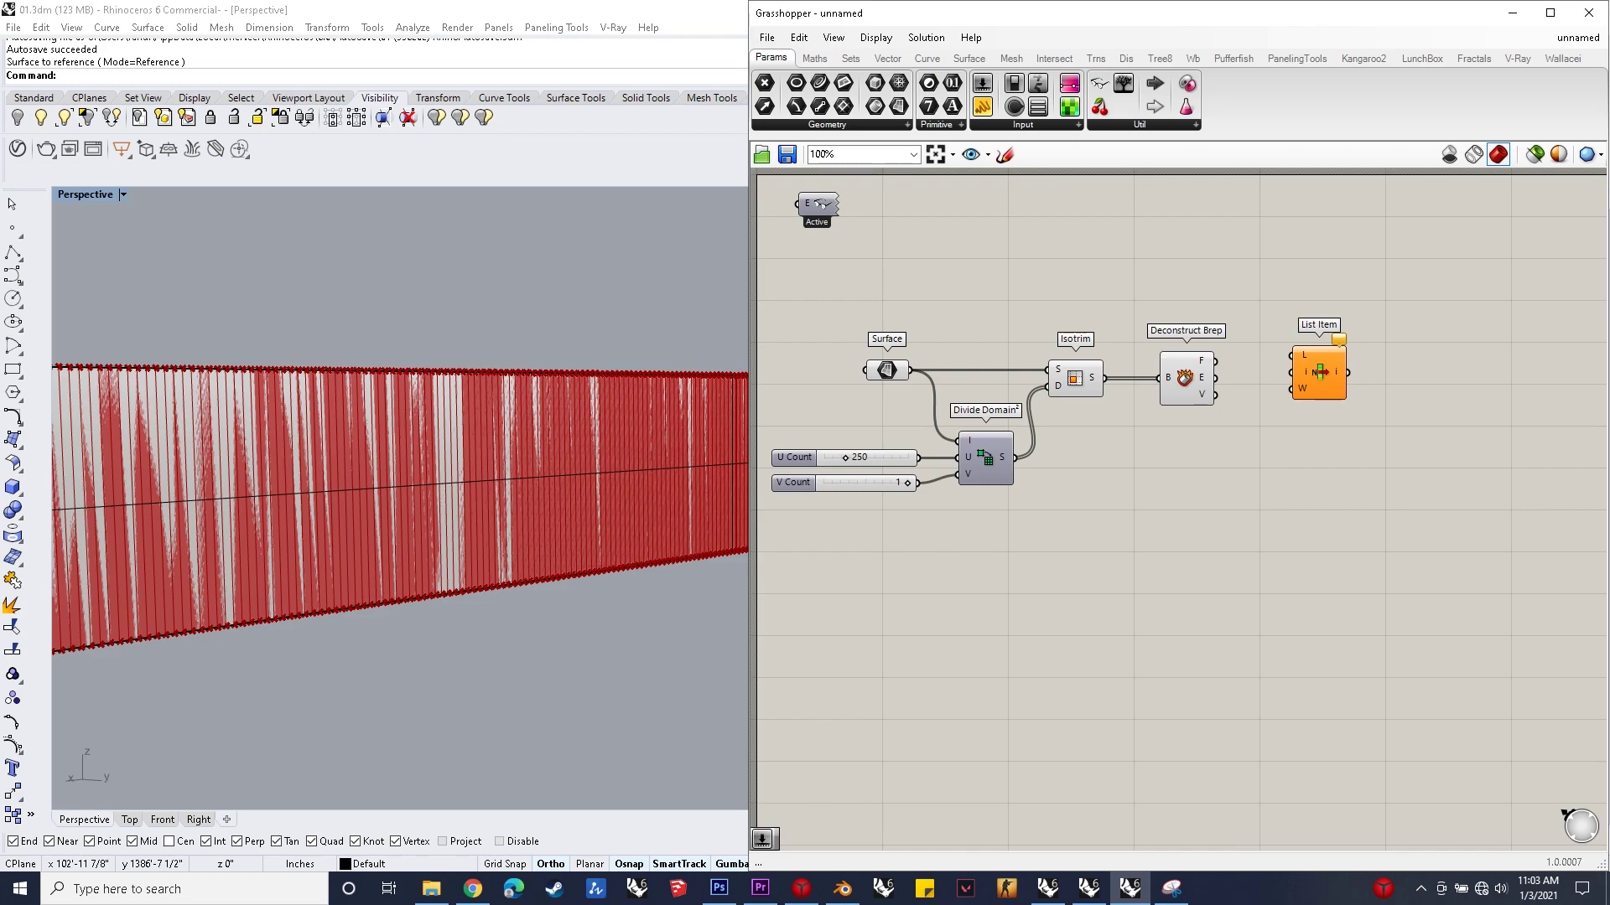
pyautogui.moveTo(1215, 378); pyautogui.dragTo(1352, 394)
# Step: Add a number slider set to 5 and wire it to List Item's index input
pyautogui.doubleClick(1249, 470)
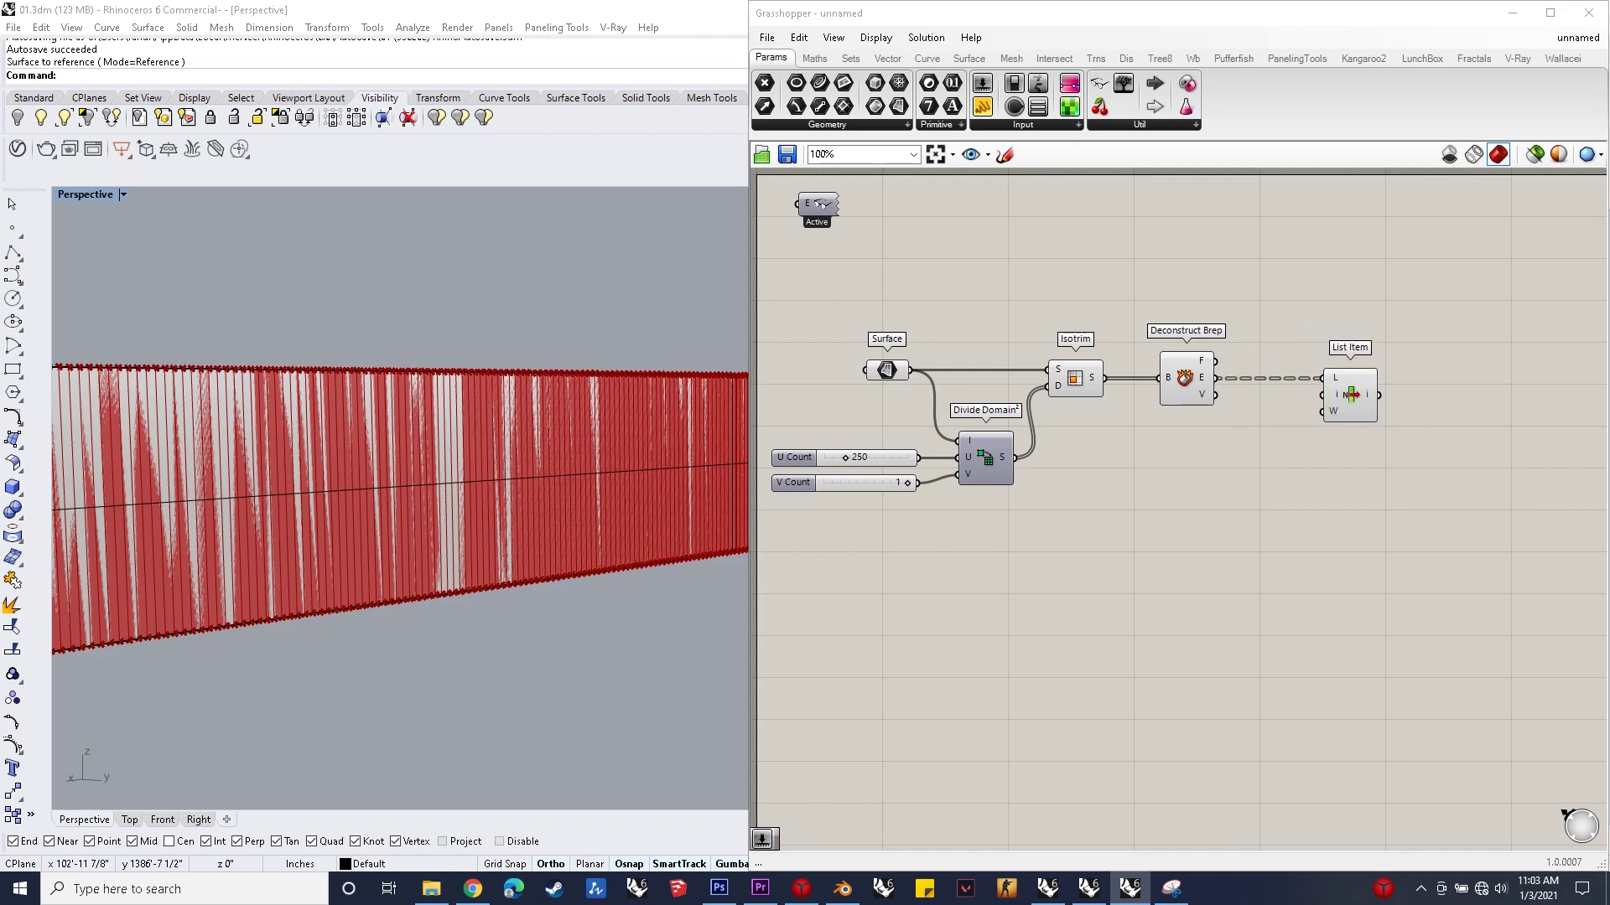
pyautogui.doubleClick(1156, 448)
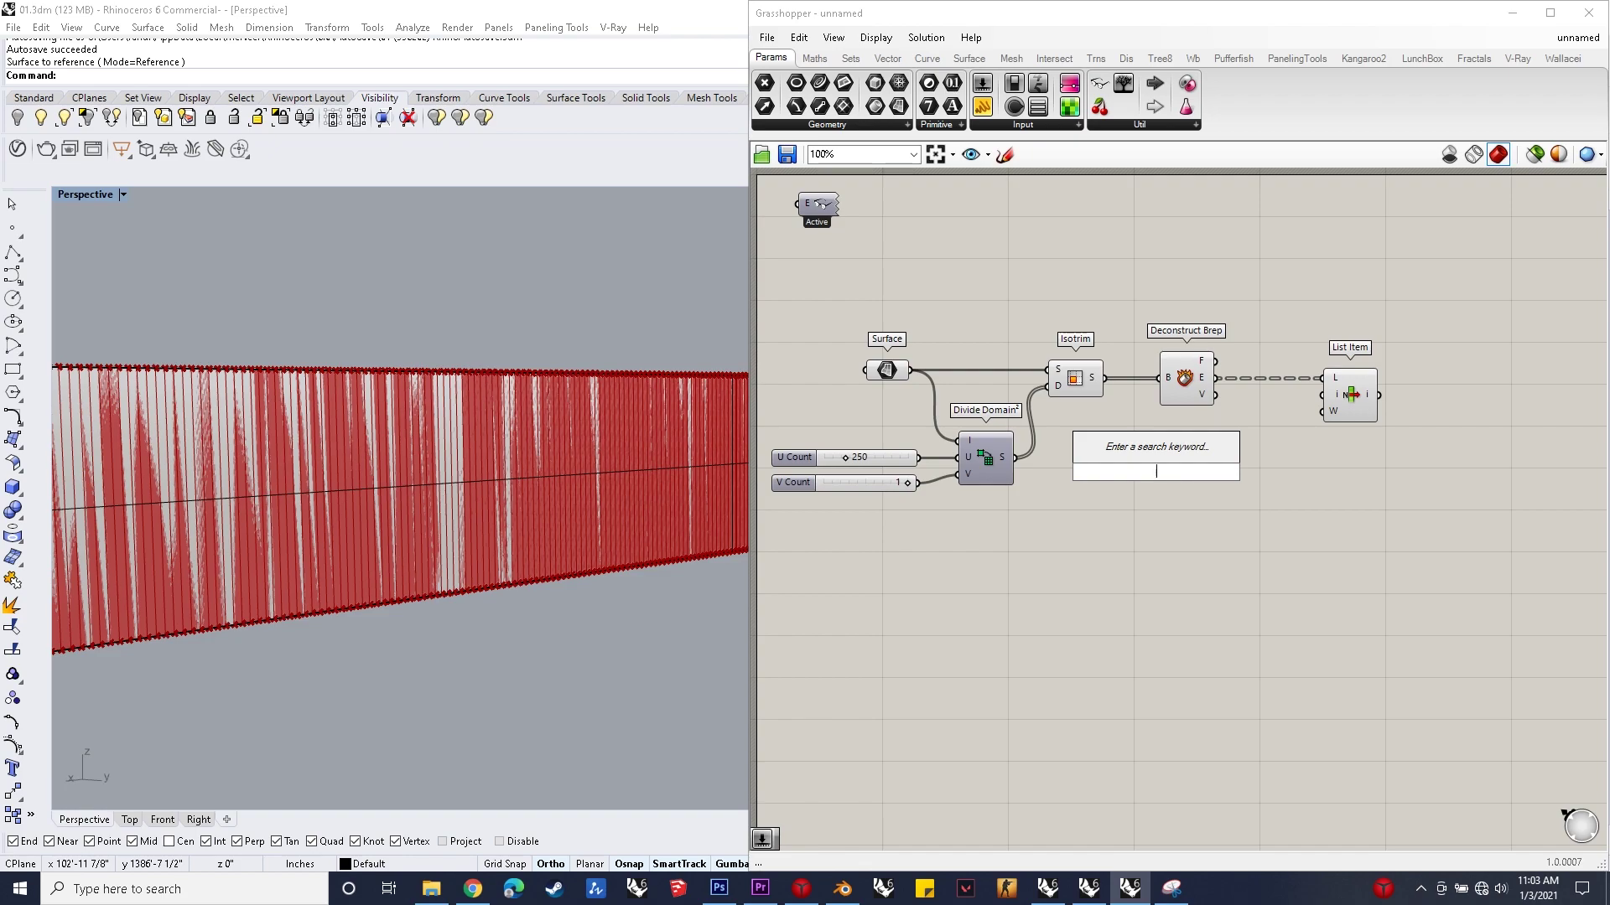
pyautogui.write('5')
pyautogui.press('Return')
pyautogui.moveTo(1322, 395); pyautogui.dragTo(1226, 472)
pyautogui.moveTo(1105, 472); pyautogui.dragTo(1118, 455)
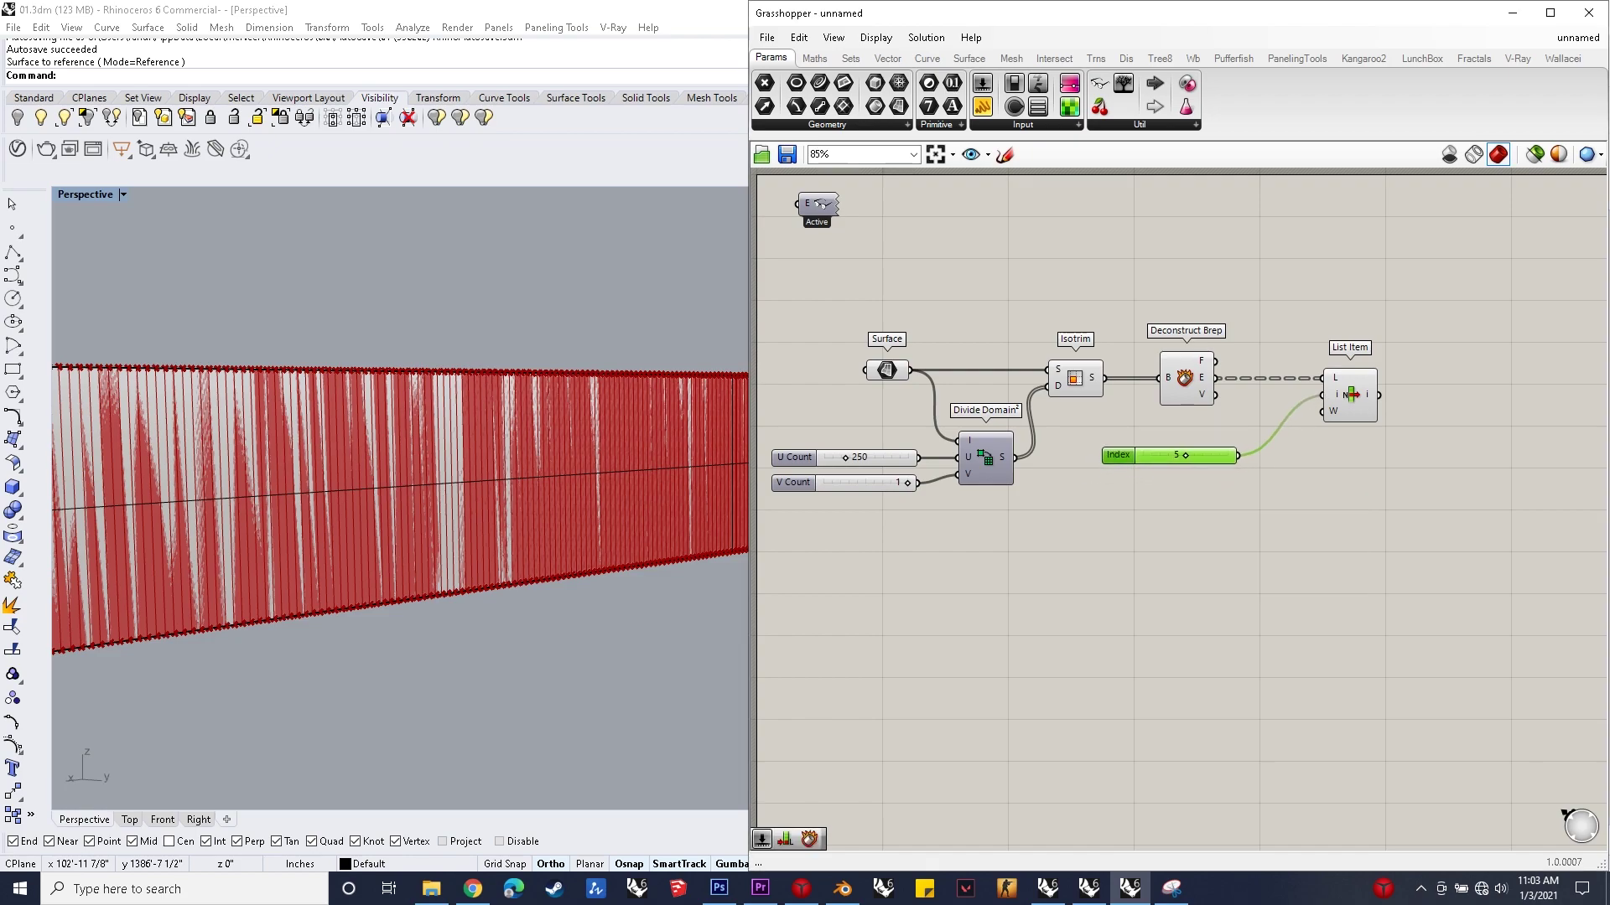
# Step: Add a Divide Curve component and wire the List Item output to its curve input
pyautogui.scroll(-1, 1308, 469)
pyautogui.moveTo(1308, 470); pyautogui.dragTo(1227, 475, button='right')
pyautogui.doubleClick(1390, 393)
pyautogui.write('divide curve')
pyautogui.press('Return')
pyautogui.moveTo(1286, 413); pyautogui.dragTo(1400, 421)
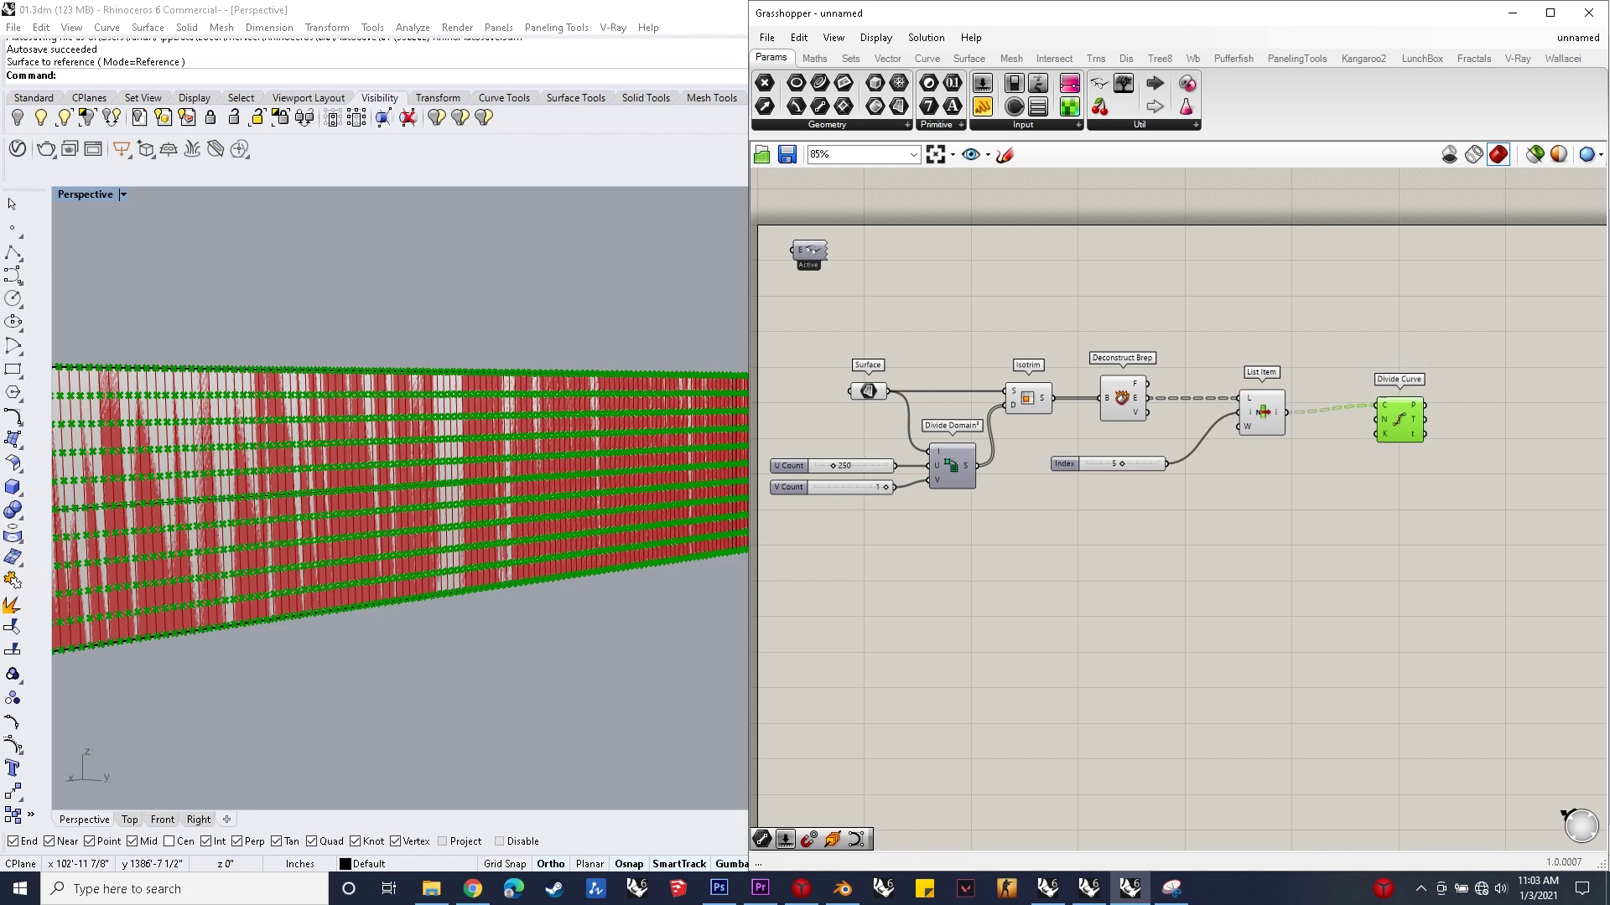
# Step: Add a number slider set to 6, wire it to Divide Curve's count input and place it below List Item
pyautogui.click(1305, 553)
pyautogui.doubleClick(1305, 553)
pyautogui.write('6')
pyautogui.press('Return')
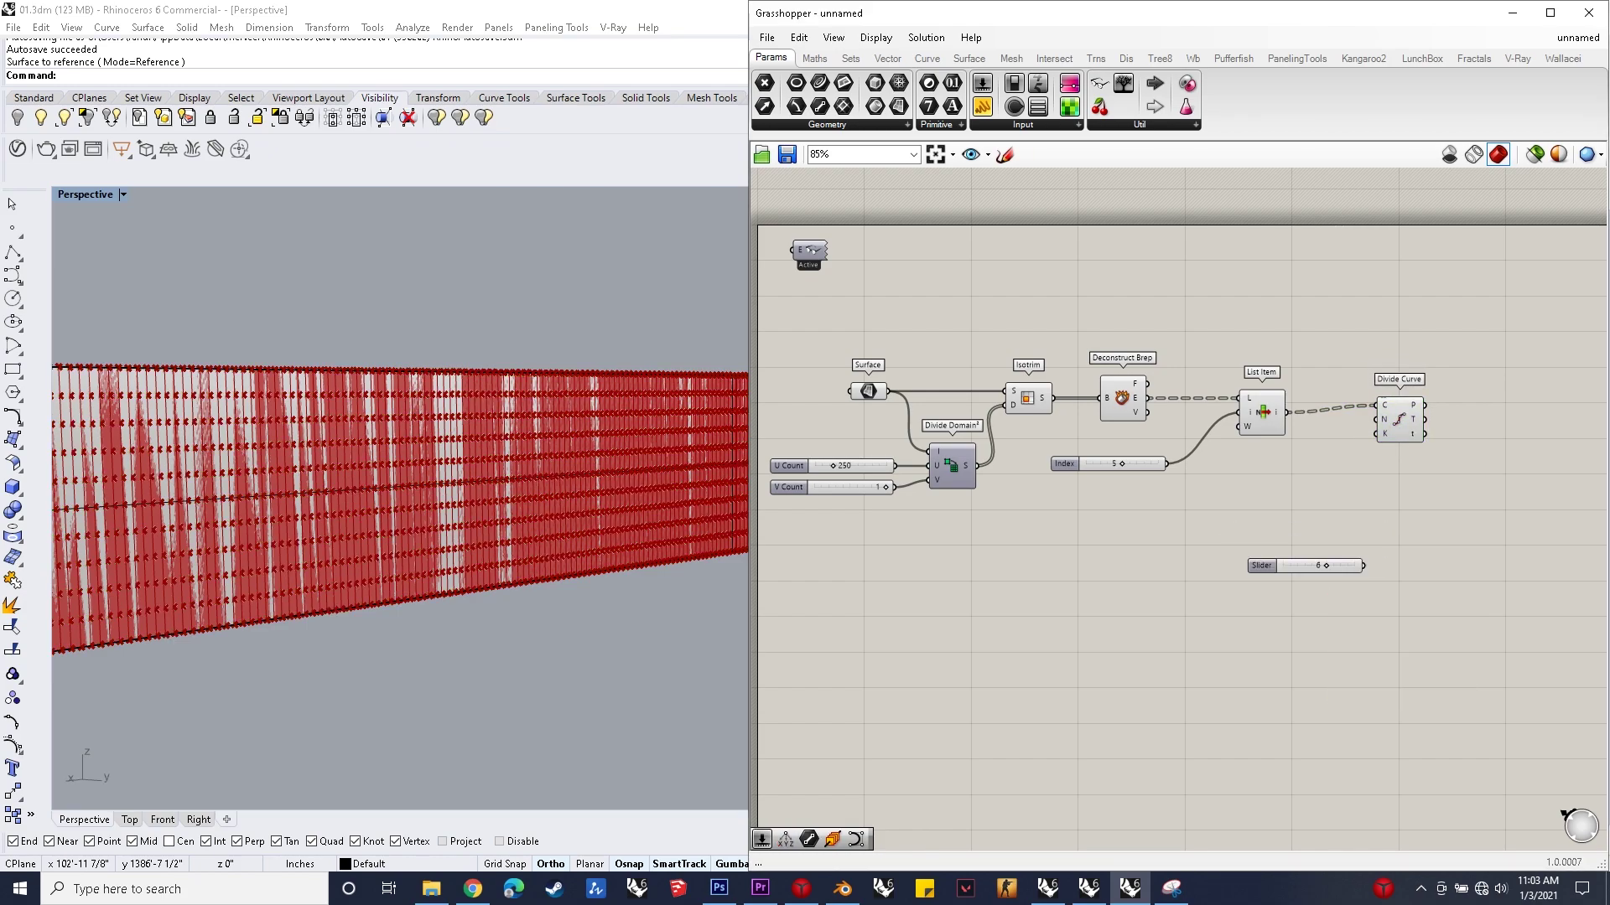
pyautogui.moveTo(1364, 566); pyautogui.dragTo(1376, 433)
pyautogui.hotkey('ctrl', 'z')
pyautogui.moveTo(1364, 566); pyautogui.dragTo(1216, 554)
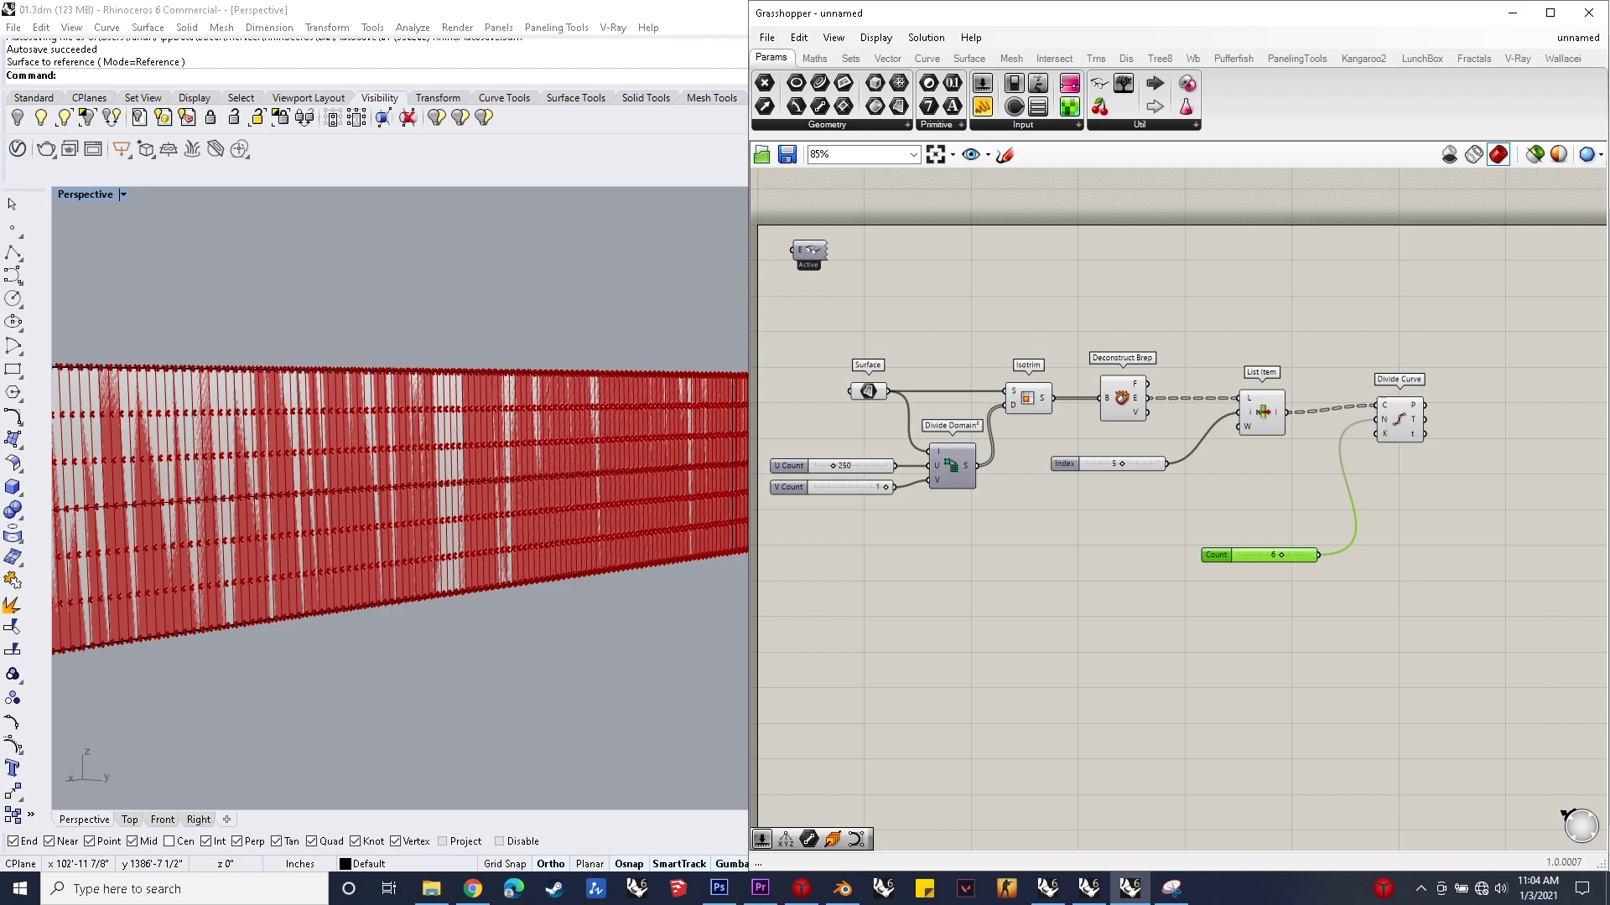
# Step: Add a Range component below and to the right of Divide Curve
pyautogui.scroll(-3, 1218, 485)
pyautogui.scroll(5, 1378, 423)
pyautogui.moveTo(1270, 468); pyautogui.dragTo(1280, 479)
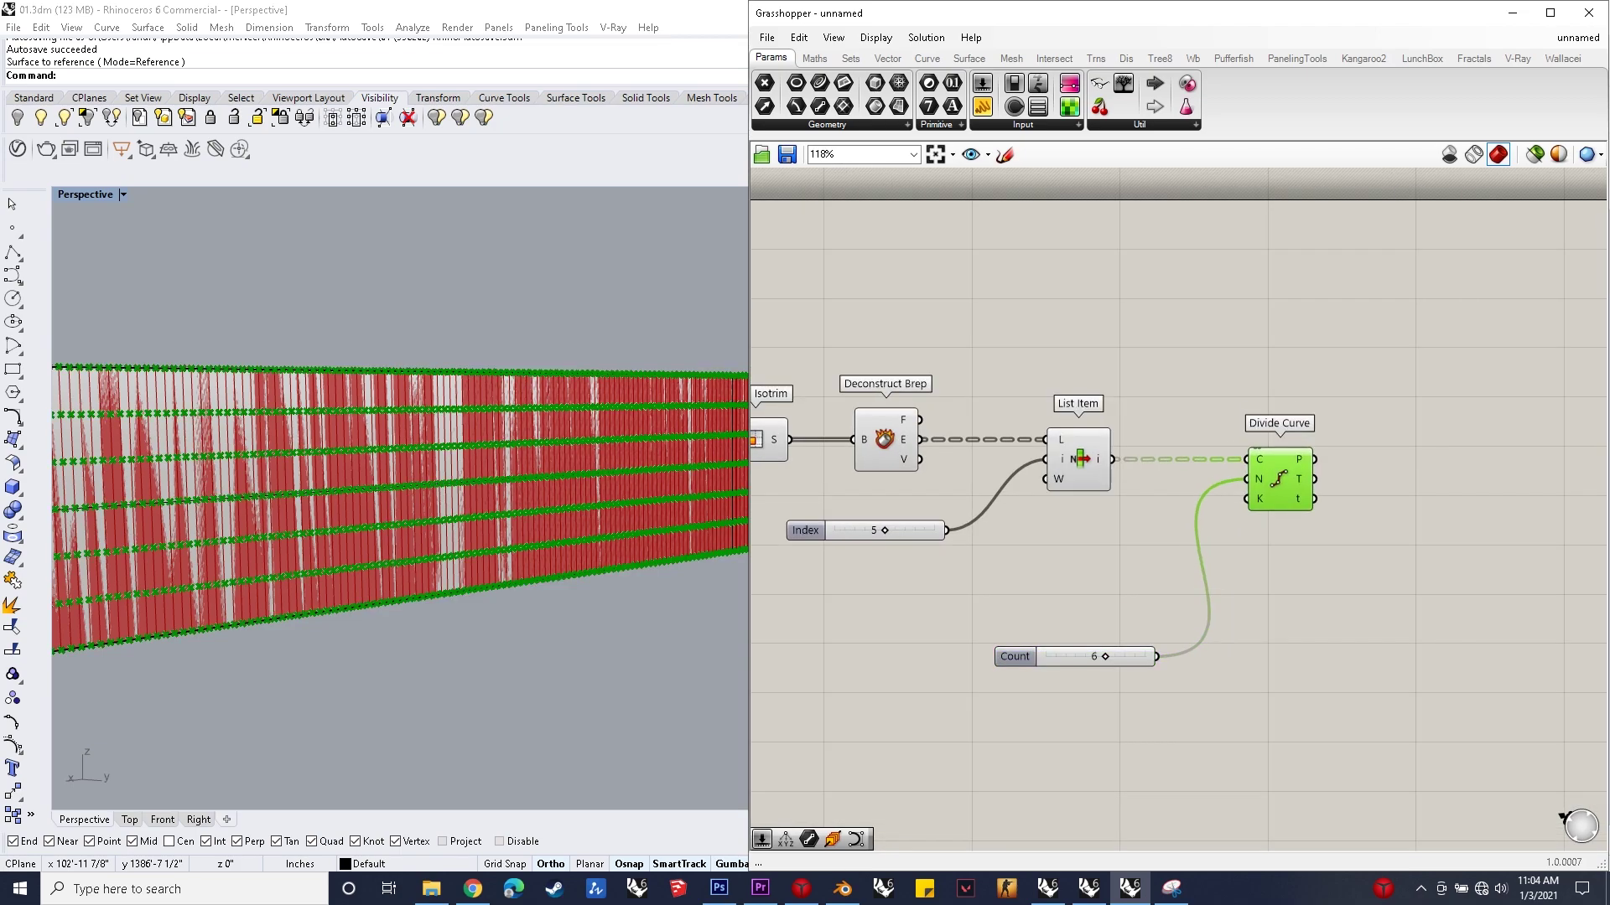
pyautogui.scroll(-1, 1157, 484)
pyautogui.doubleClick(1375, 554)
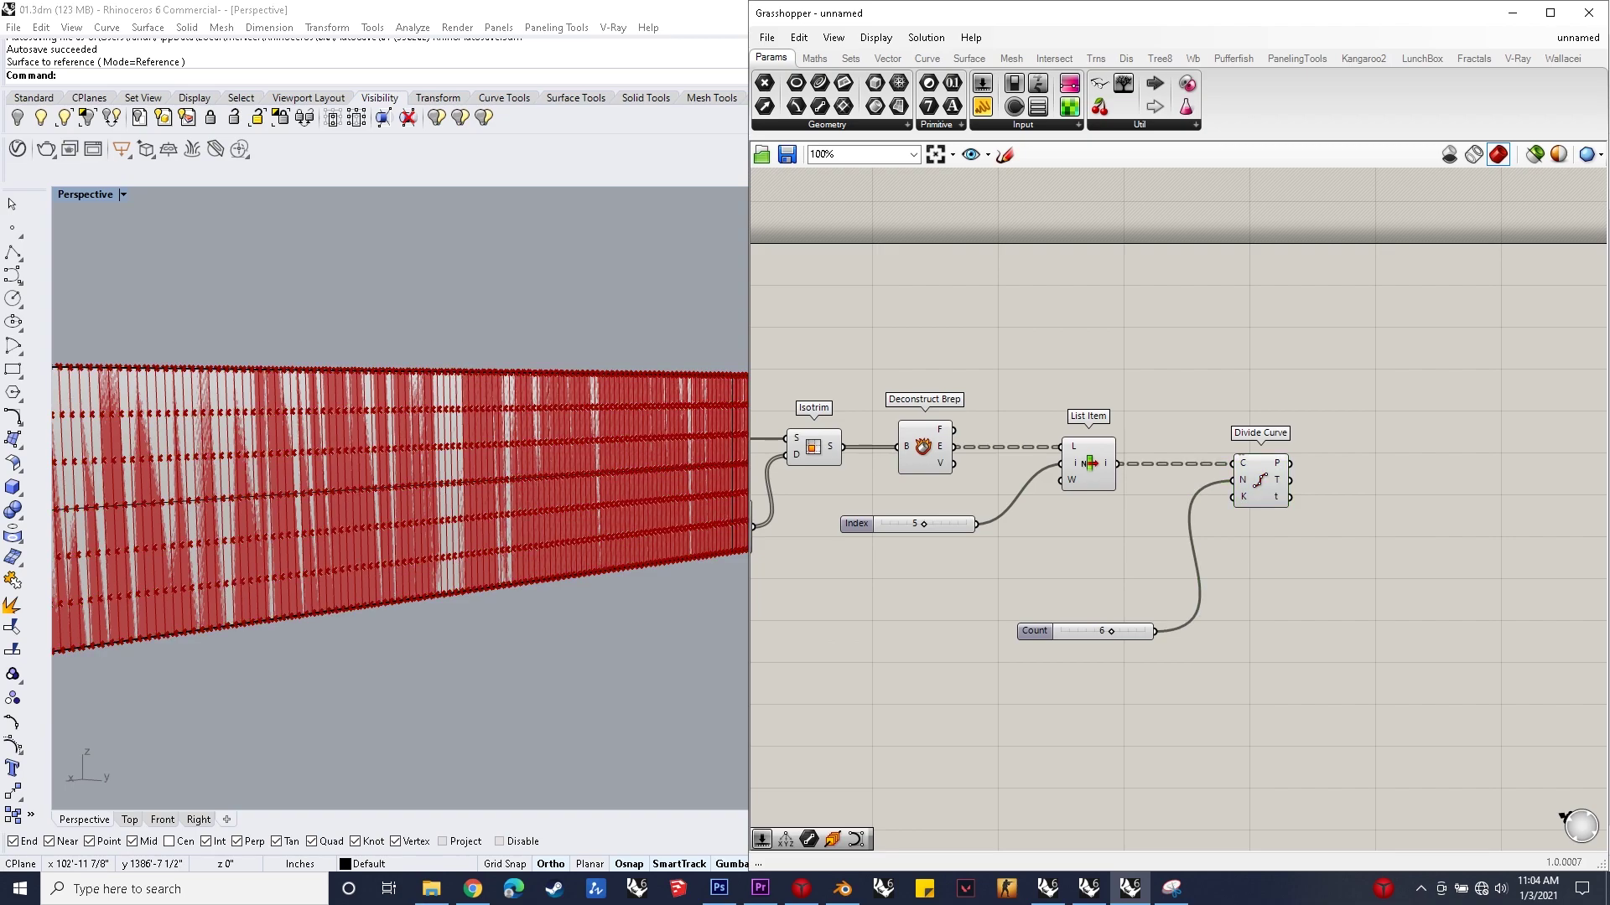
pyautogui.doubleClick(1258, 637)
pyautogui.write('range')
pyautogui.press('Return')
pyautogui.moveTo(1288, 637); pyautogui.dragTo(1436, 635)
# Step: Add a Subtraction component between the count slider and the Range component
pyautogui.doubleClick(1311, 678)
pyautogui.write('subract')
pyautogui.press('Up')
pyautogui.press('Up')
pyautogui.press('Up')
pyautogui.press('Up')
pyautogui.press('Up')
pyautogui.press('Up')
pyautogui.press('Up')
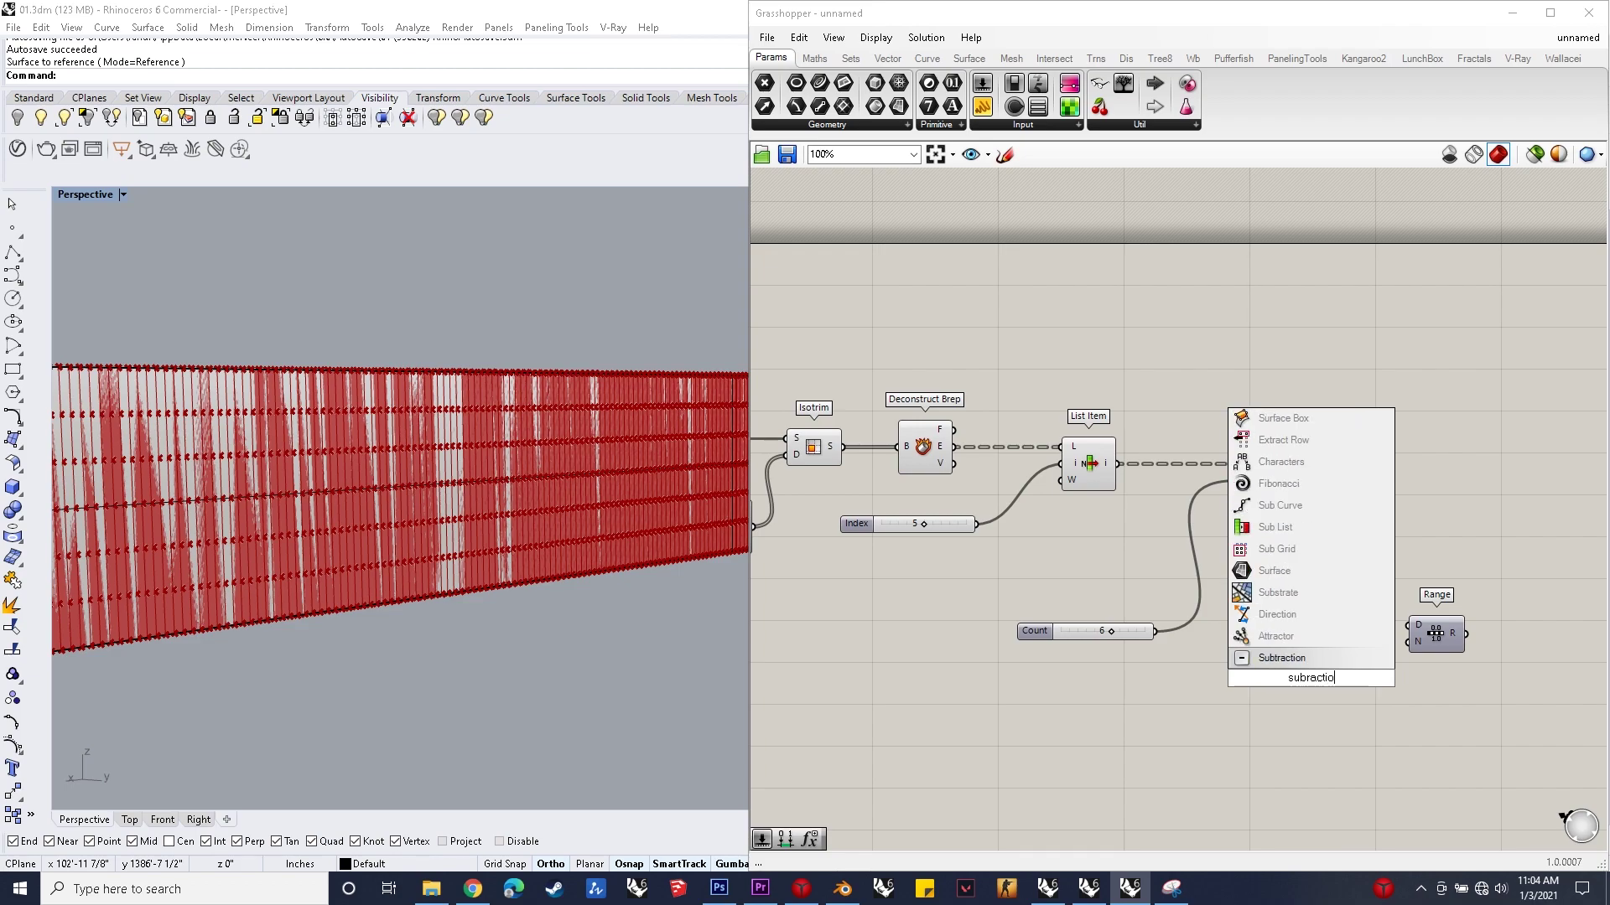
pyautogui.press('Return')
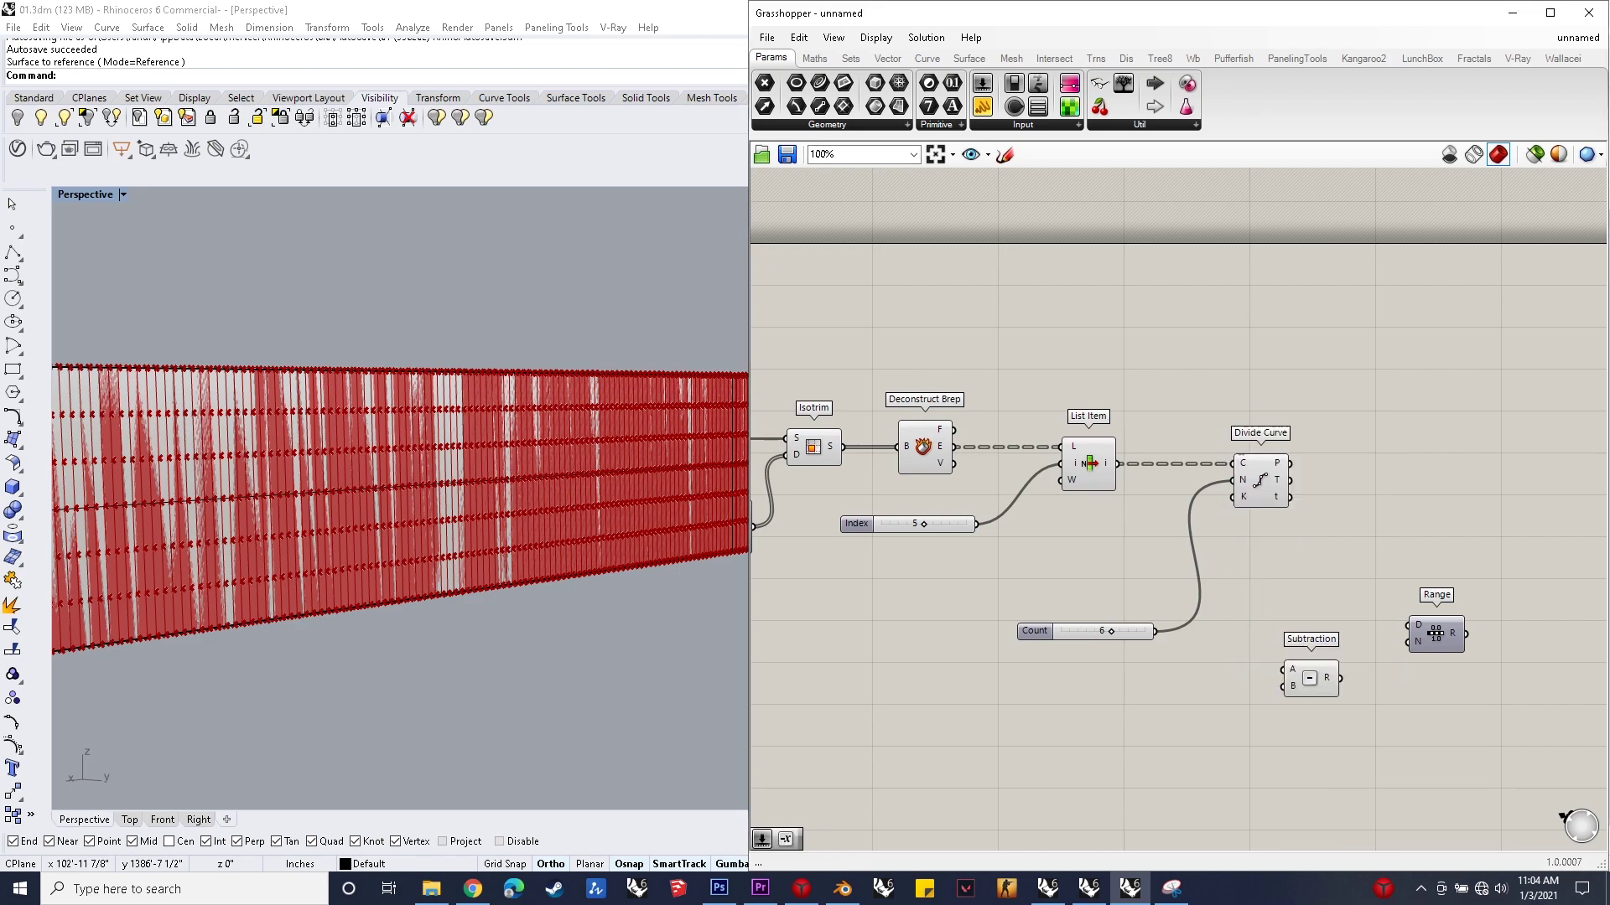
# Step: Subtract a new slider of 1 from the aligned count slider of 6 and wire the result to Range's N input
pyautogui.moveTo(1190, 633); pyautogui.dragTo(1129, 684)
pyautogui.doubleClick(1060, 684)
pyautogui.write('1')
pyautogui.press('Return')
pyautogui.moveTo(1066, 581); pyautogui.dragTo(1096, 737)
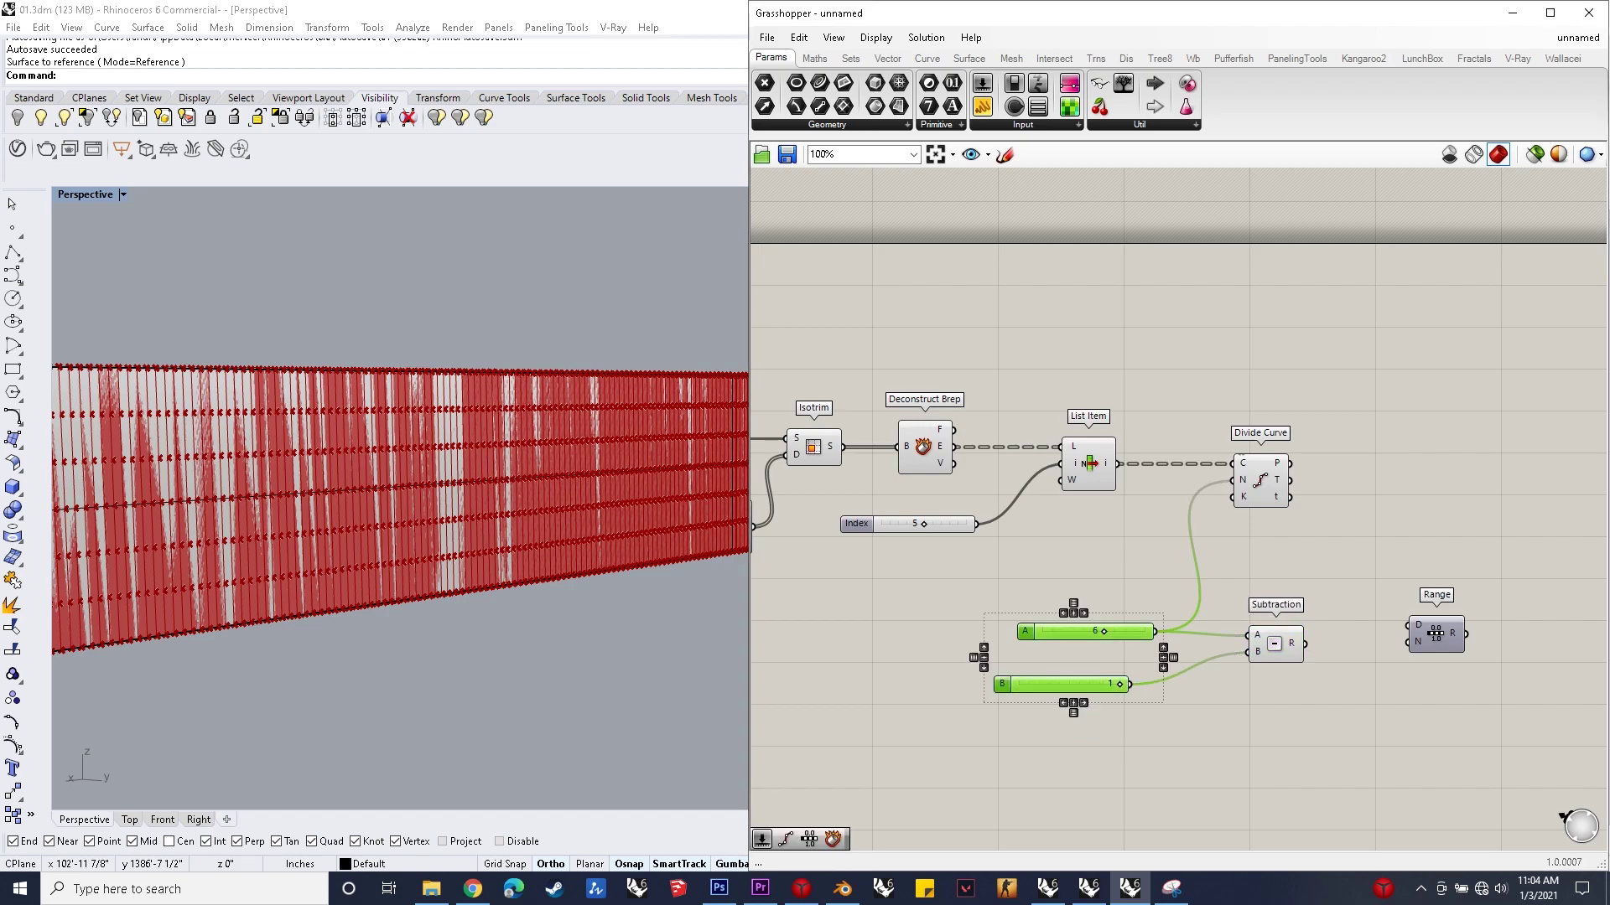
pyautogui.click(1063, 703)
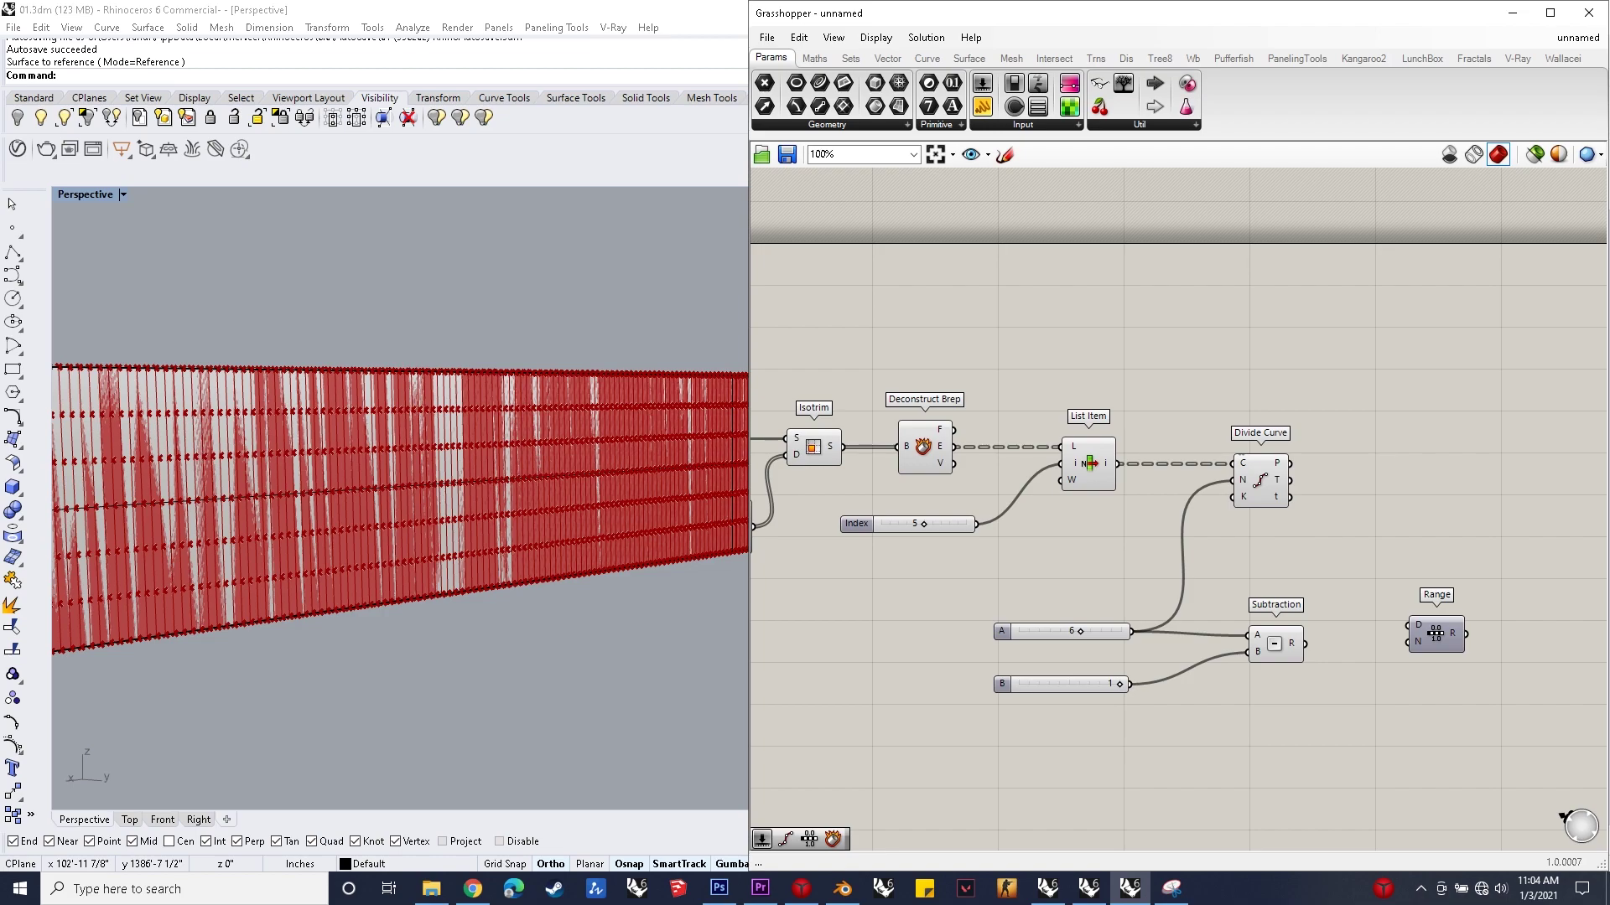
pyautogui.moveTo(1436, 635); pyautogui.dragTo(1364, 635)
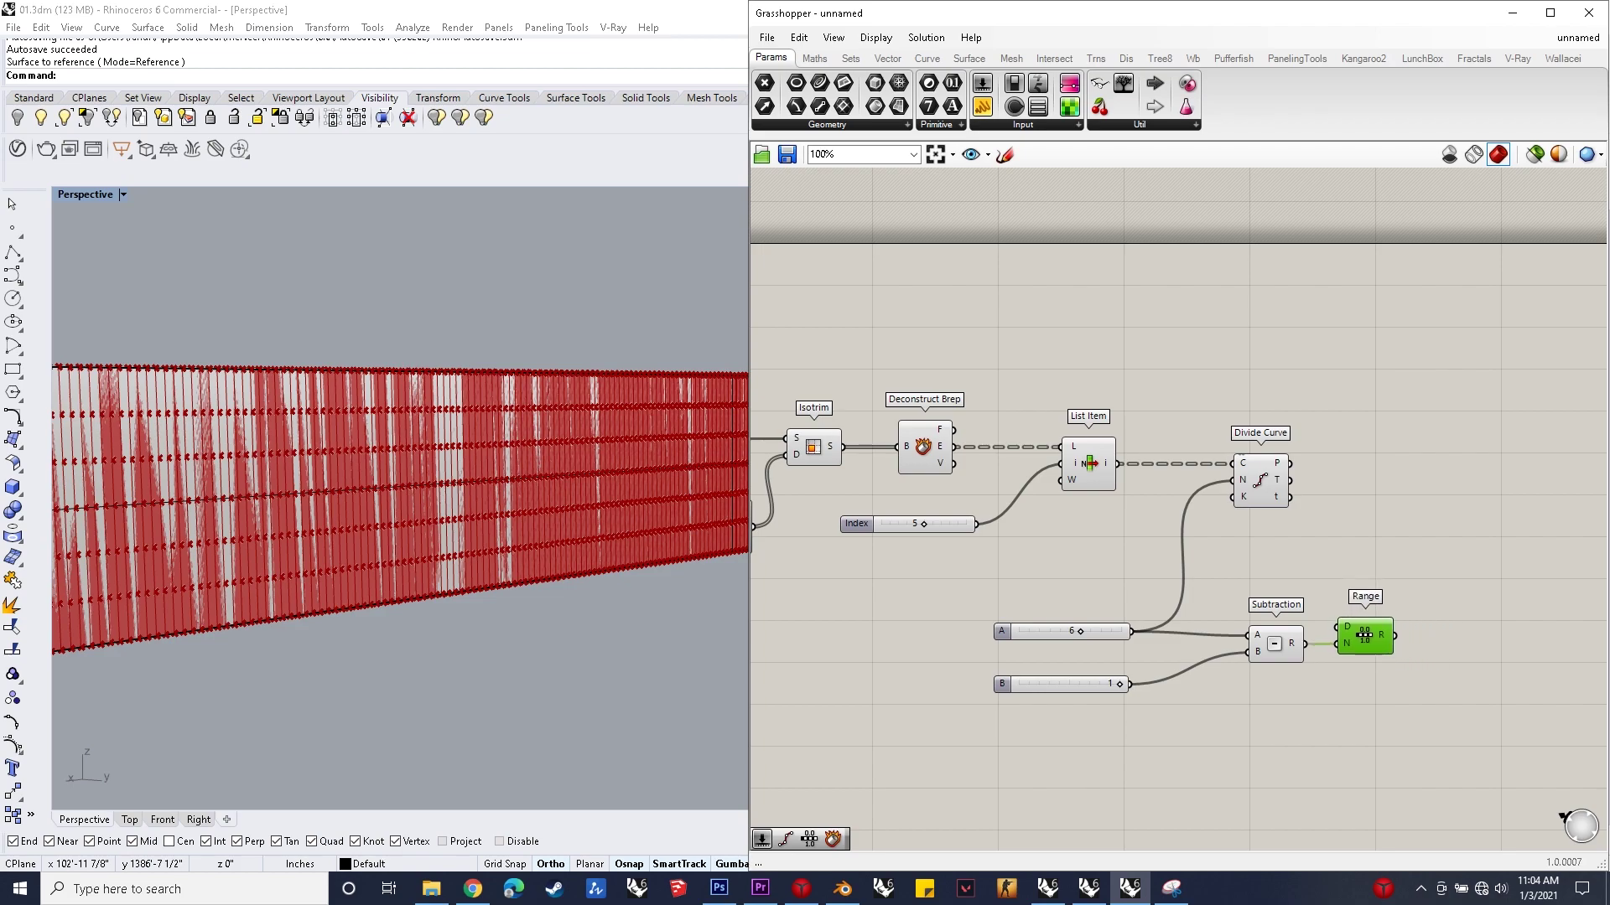
# Step: Add a Graph Mapper and wire the Range output to it
pyautogui.doubleClick(1383, 625)
pyautogui.write('grao')
pyautogui.press('BackSpace')
pyautogui.write('ph mapper')
pyautogui.press('Return')
pyautogui.moveTo(1460, 626); pyautogui.dragTo(1477, 633)
pyautogui.click(1405, 652)
# Step: Set the Graph Mapper's graph type to Sine
pyautogui.rightClick(1452, 631)
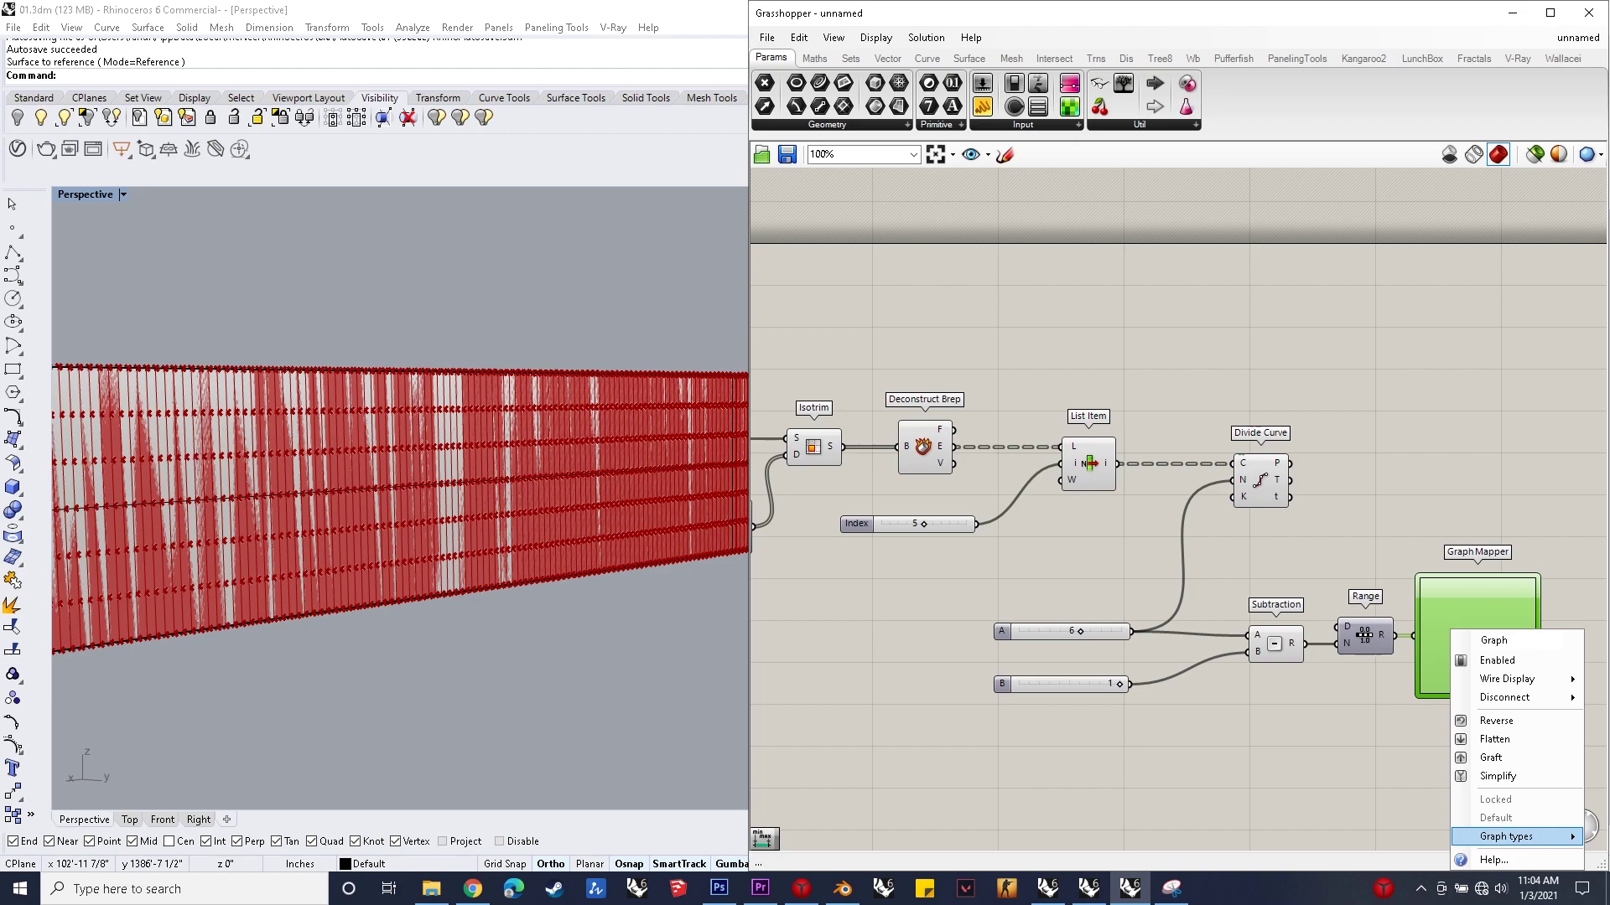
pyautogui.moveTo(1507, 837)
pyautogui.click(1354, 822)
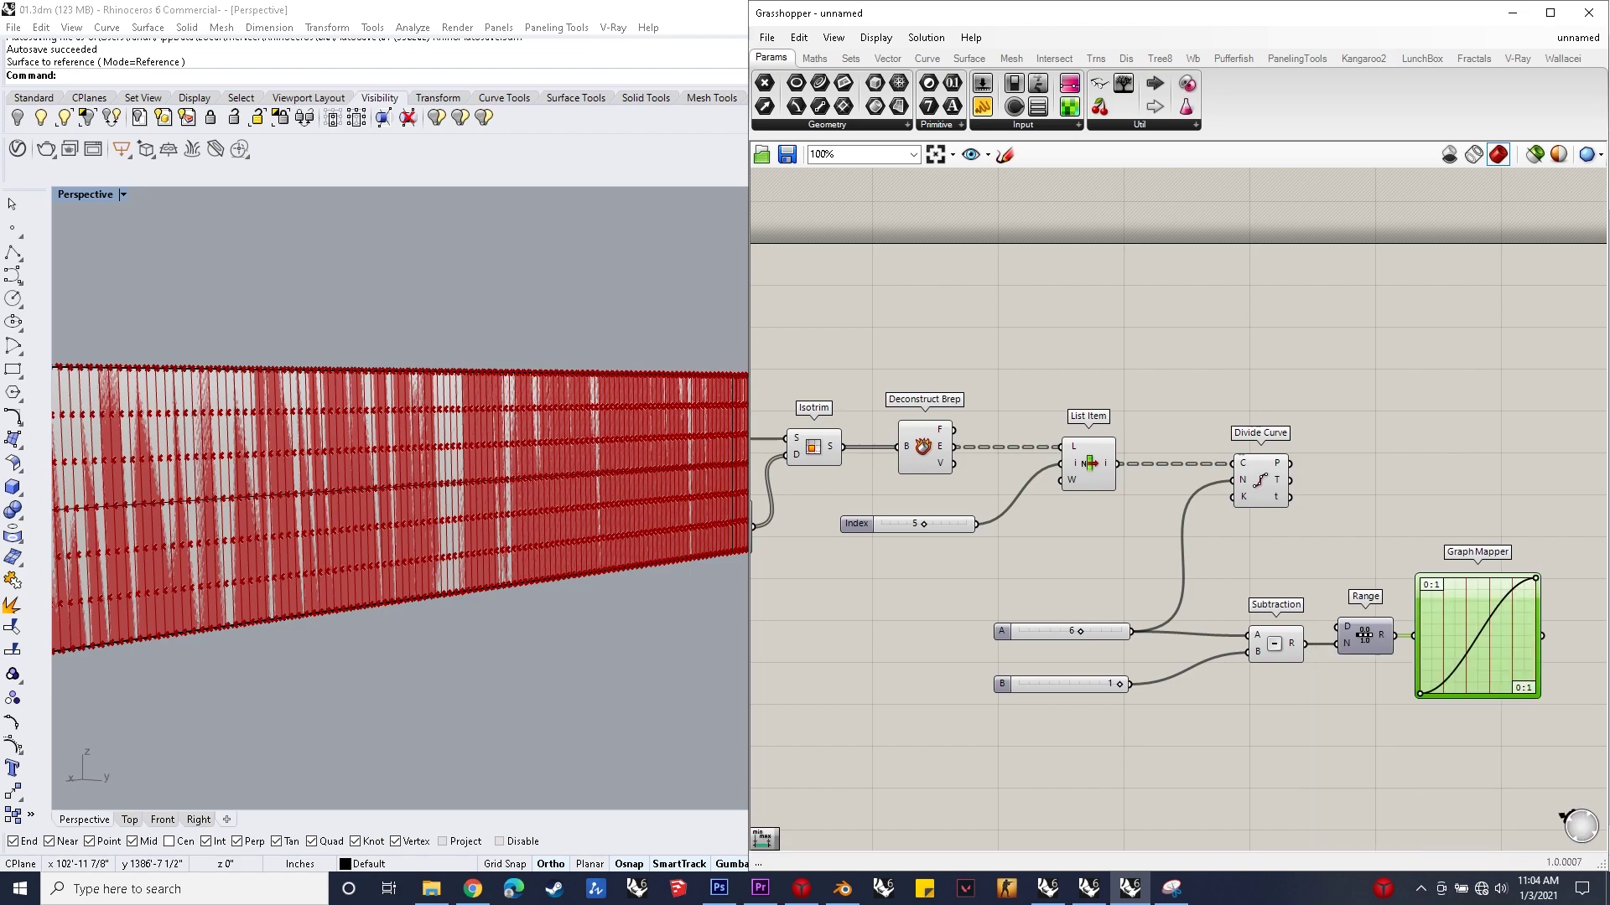
# Step: Set the upper limits of the Graph Mapper's X and Y domains to 25
pyautogui.doubleClick(1474, 592)
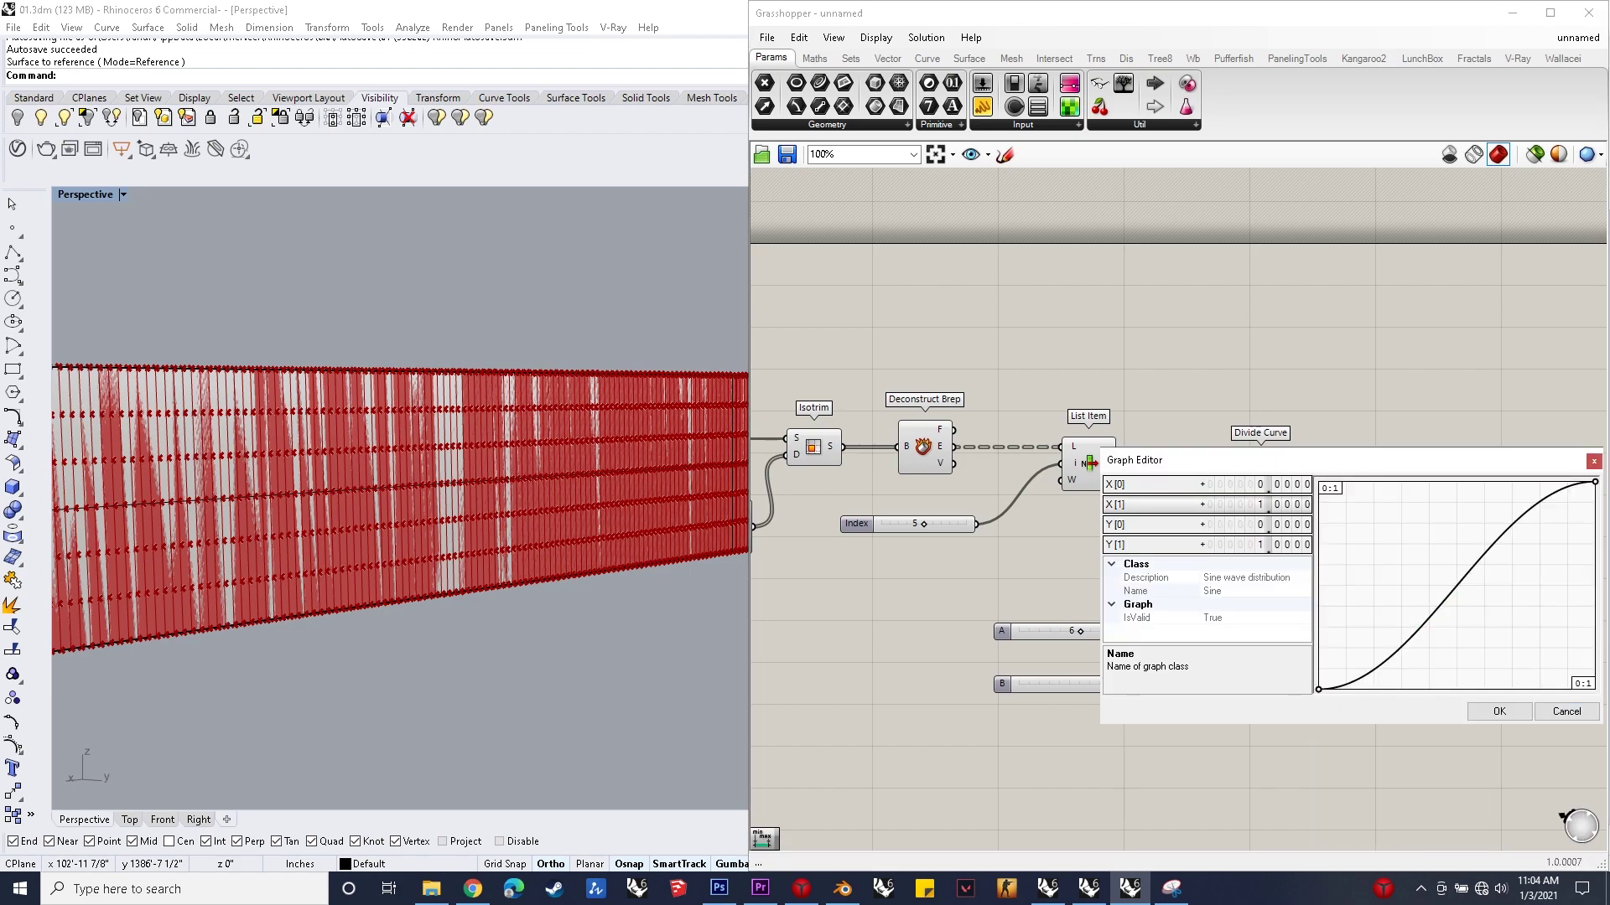
pyautogui.doubleClick(1208, 505)
pyautogui.write('25')
pyautogui.press('Return')
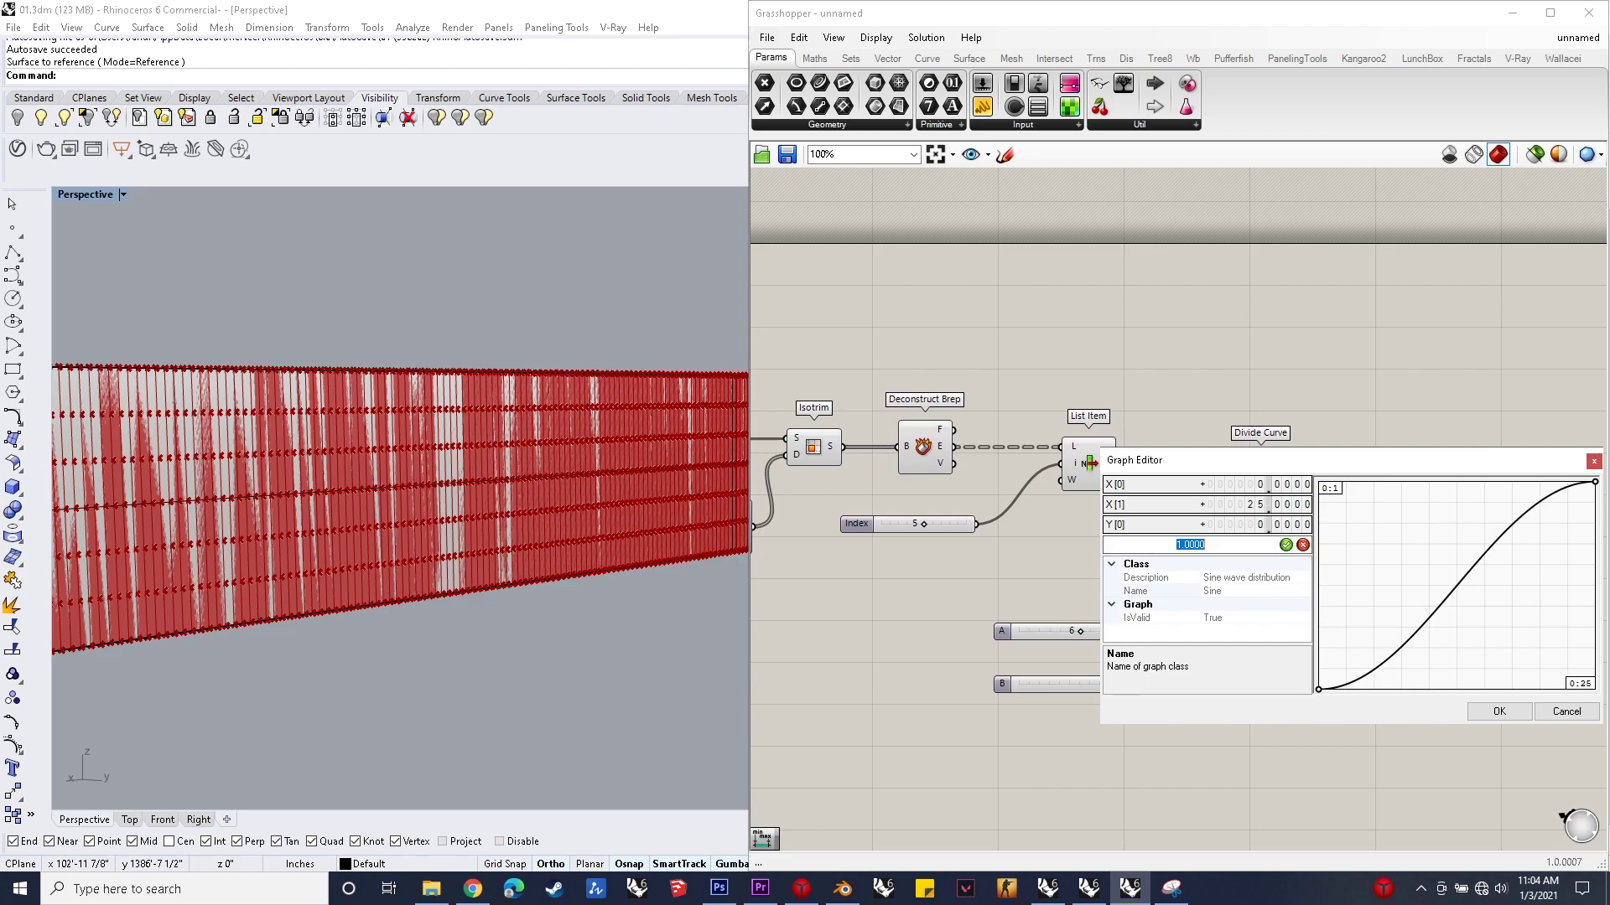
pyautogui.click(1499, 711)
pyautogui.scroll(-5, 1222, 519)
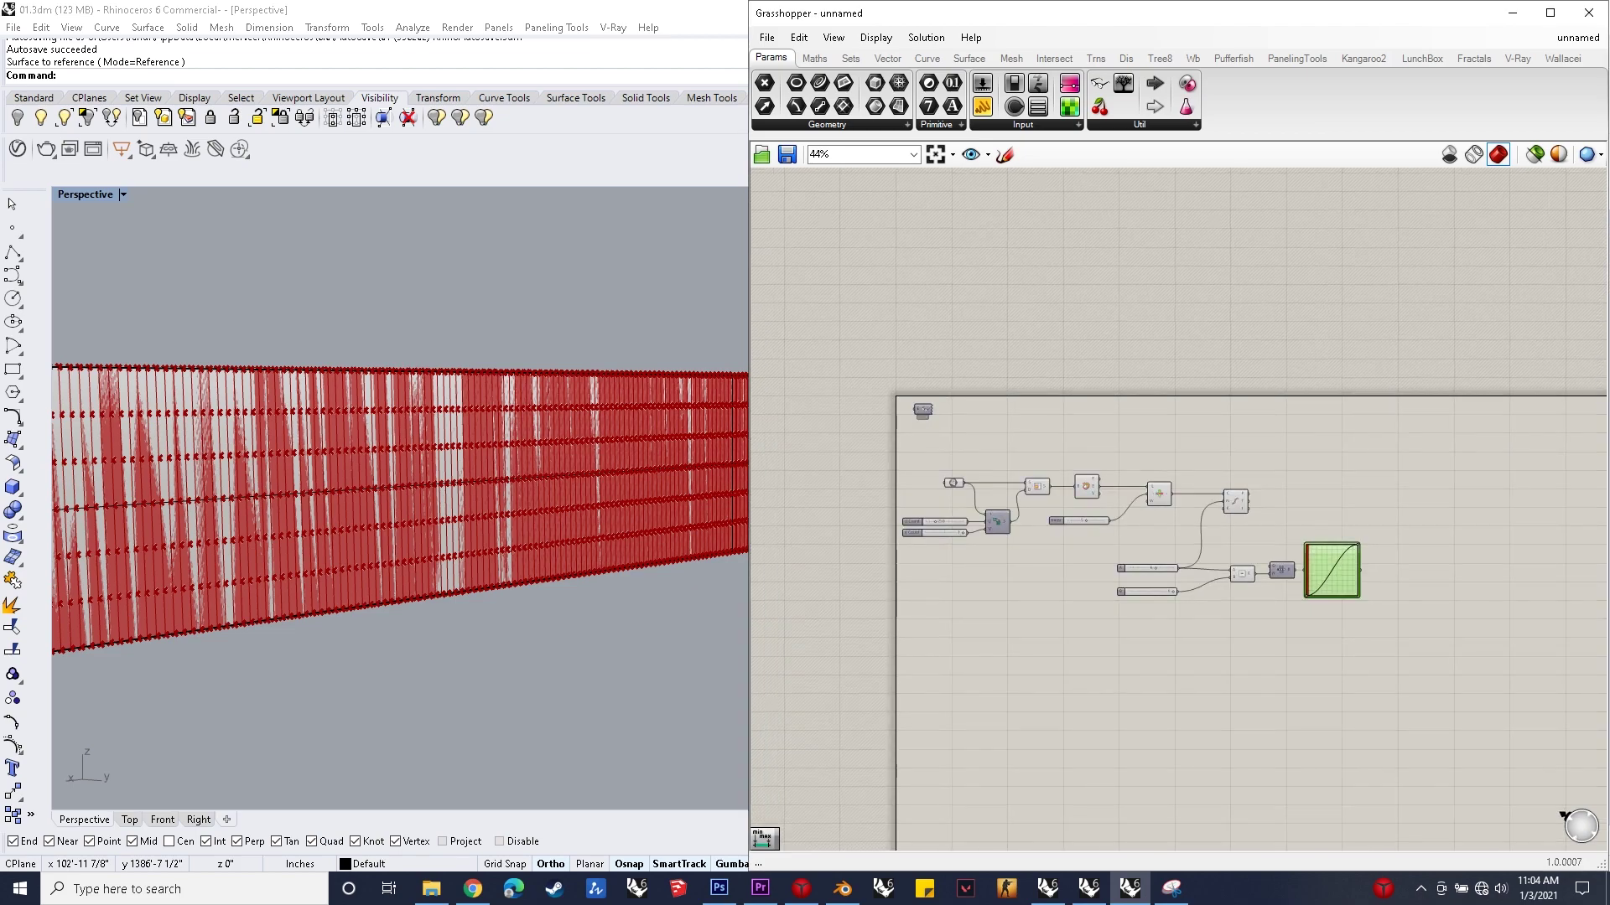
pyautogui.scroll(6, 1415, 560)
pyautogui.scroll(-1, 1335, 507)
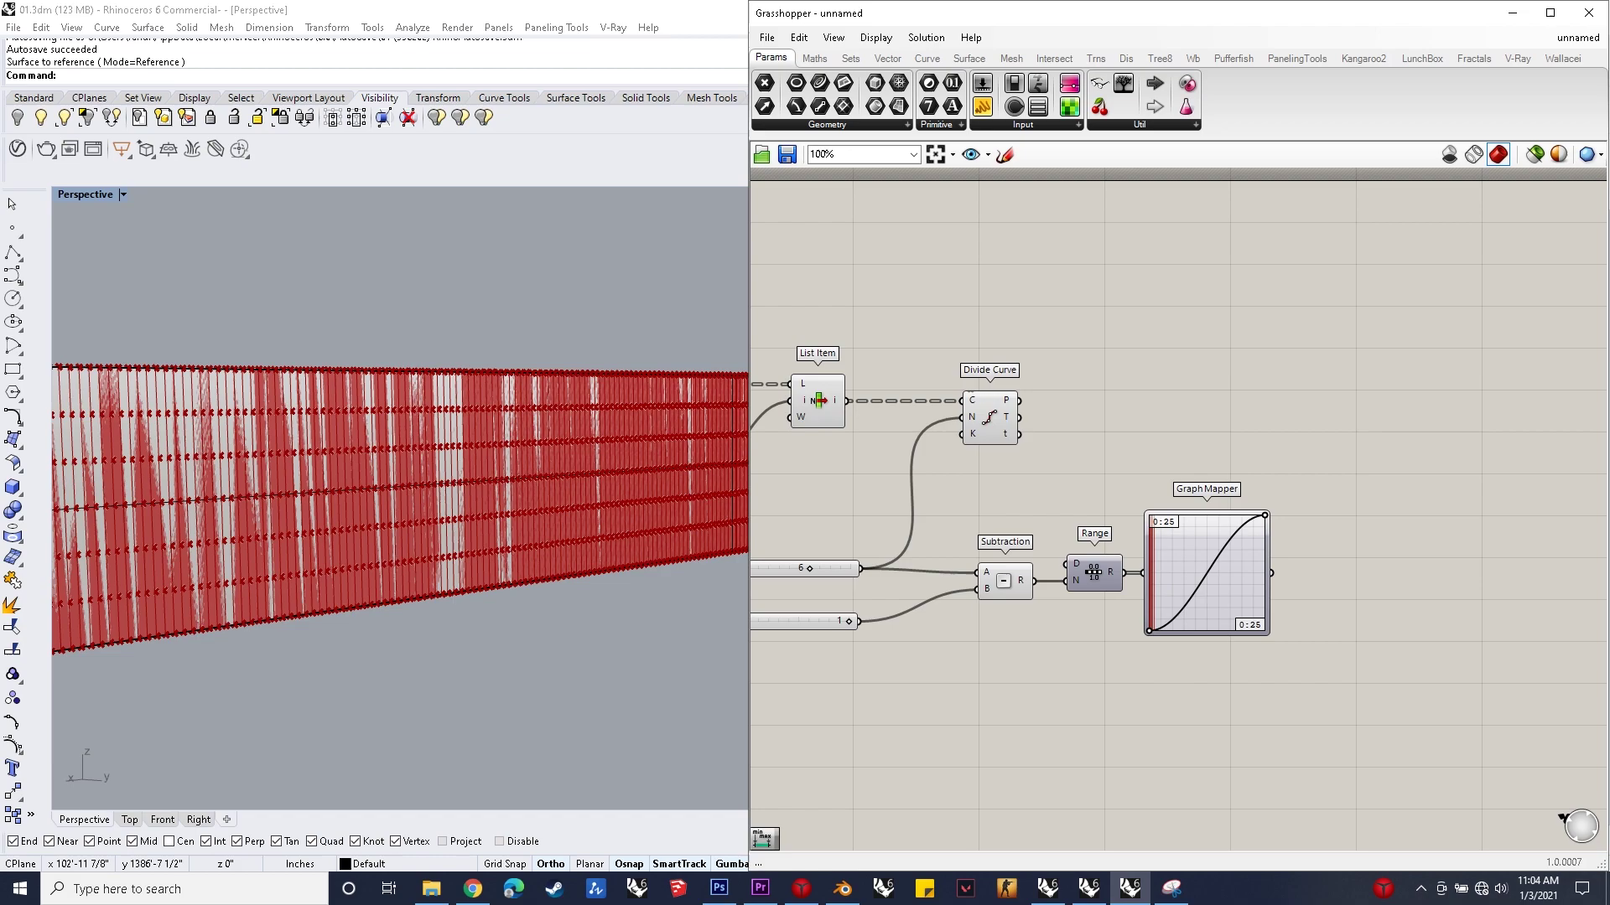
# Step: Add a Negative component and wire the Graph Mapper output to it
pyautogui.doubleClick(1383, 536)
pyautogui.write('negati')
pyautogui.press('Return')
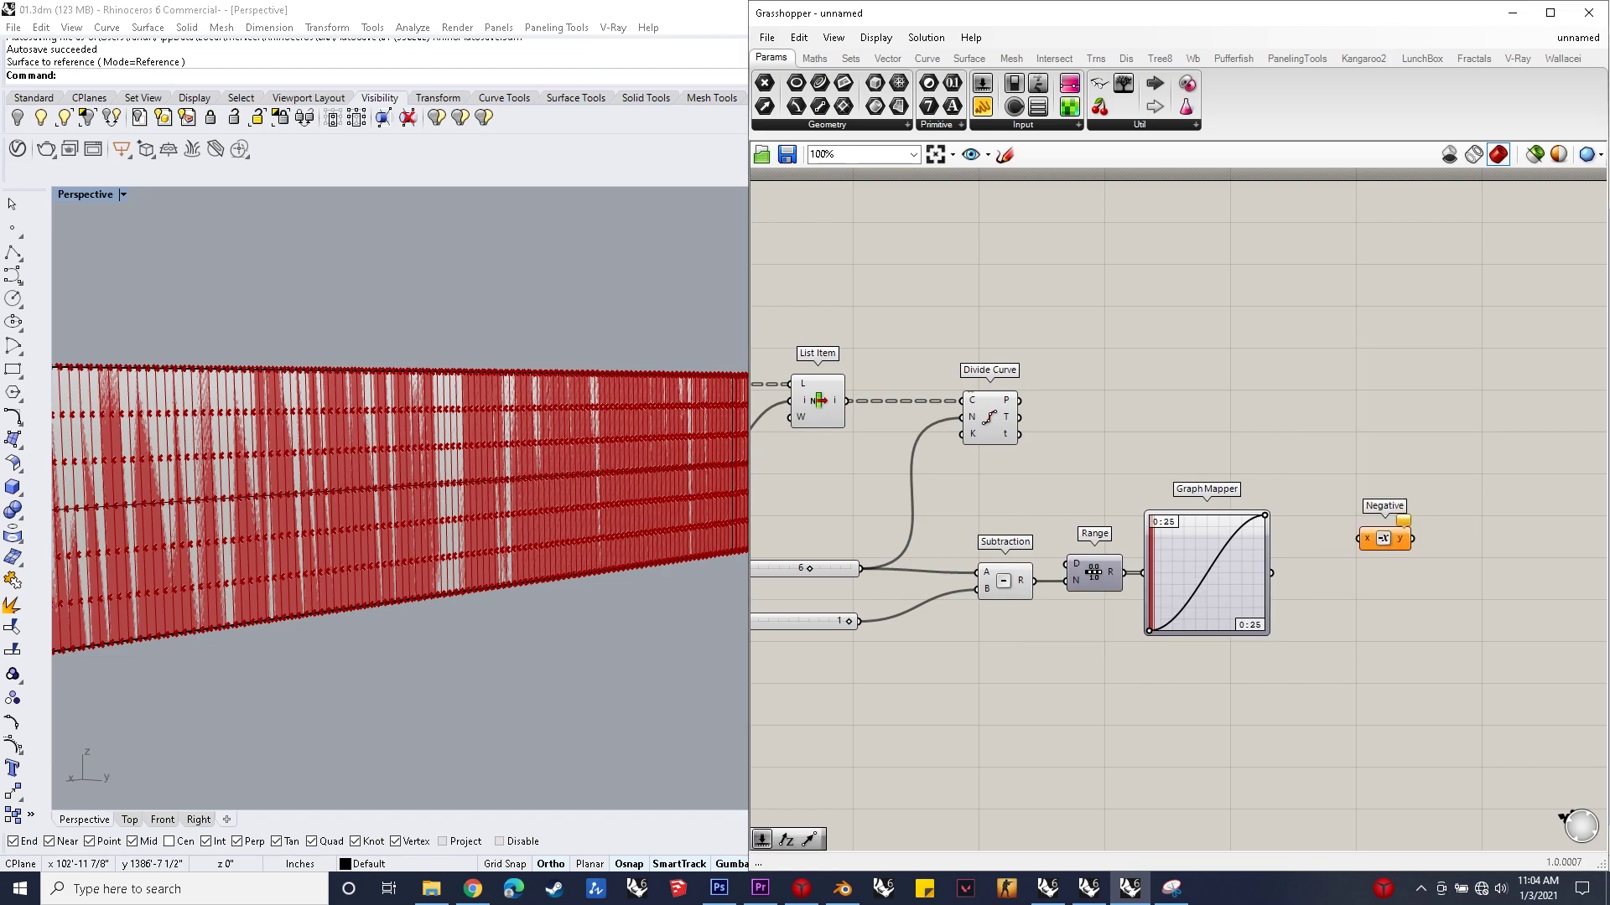
pyautogui.moveTo(1383, 539); pyautogui.dragTo(1329, 573)
pyautogui.doubleClick(1464, 536)
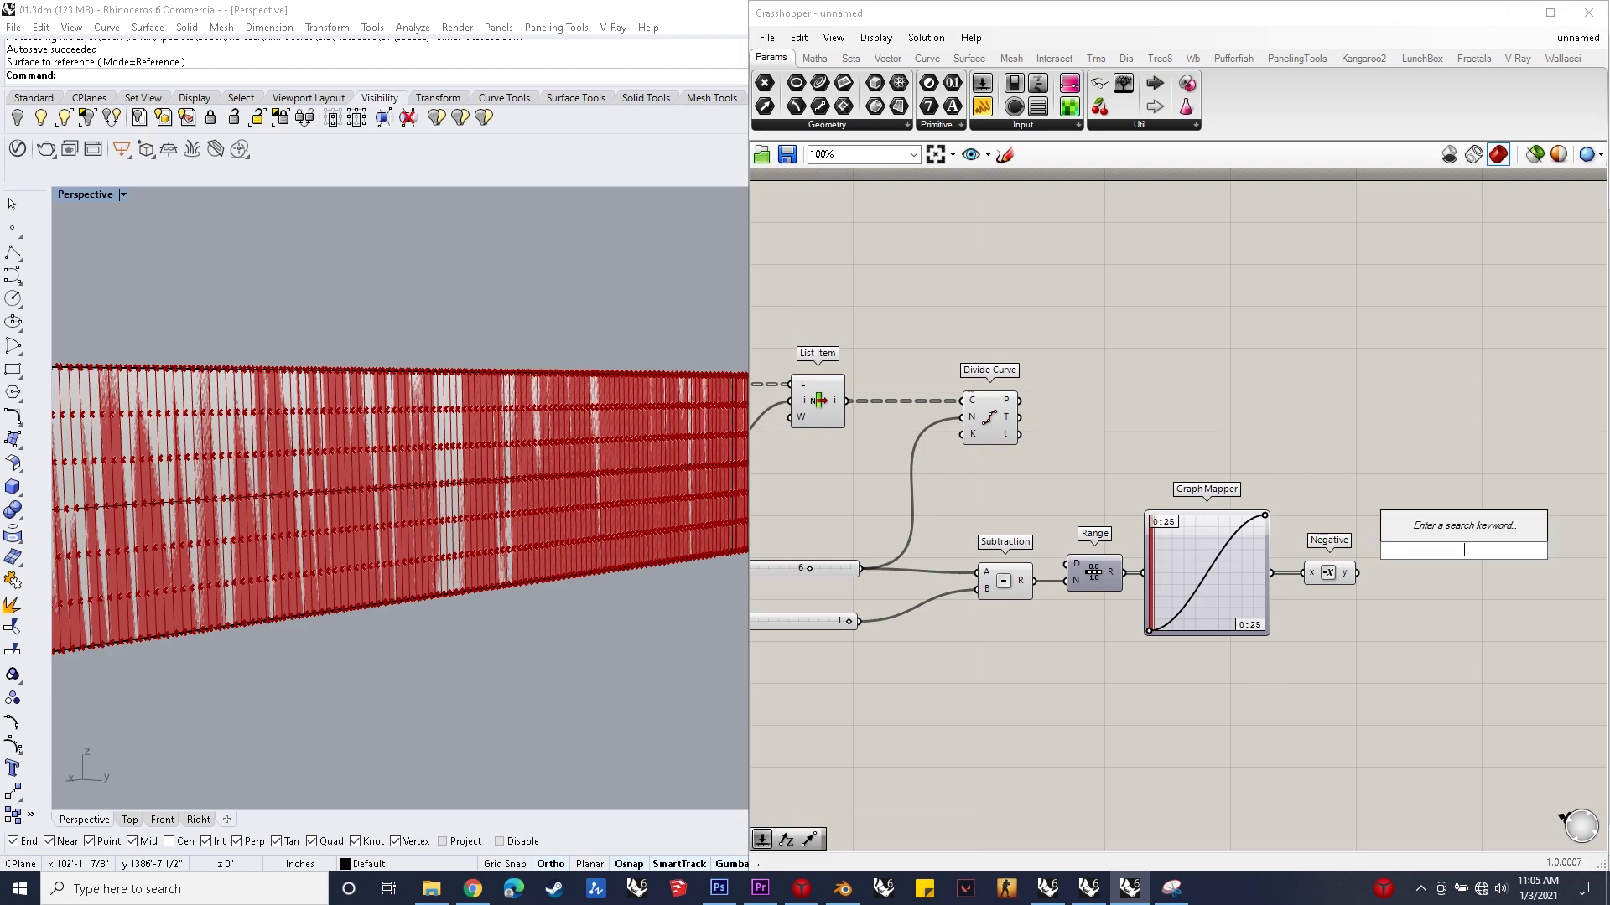
pyautogui.write('unit z')
pyautogui.press('Return')
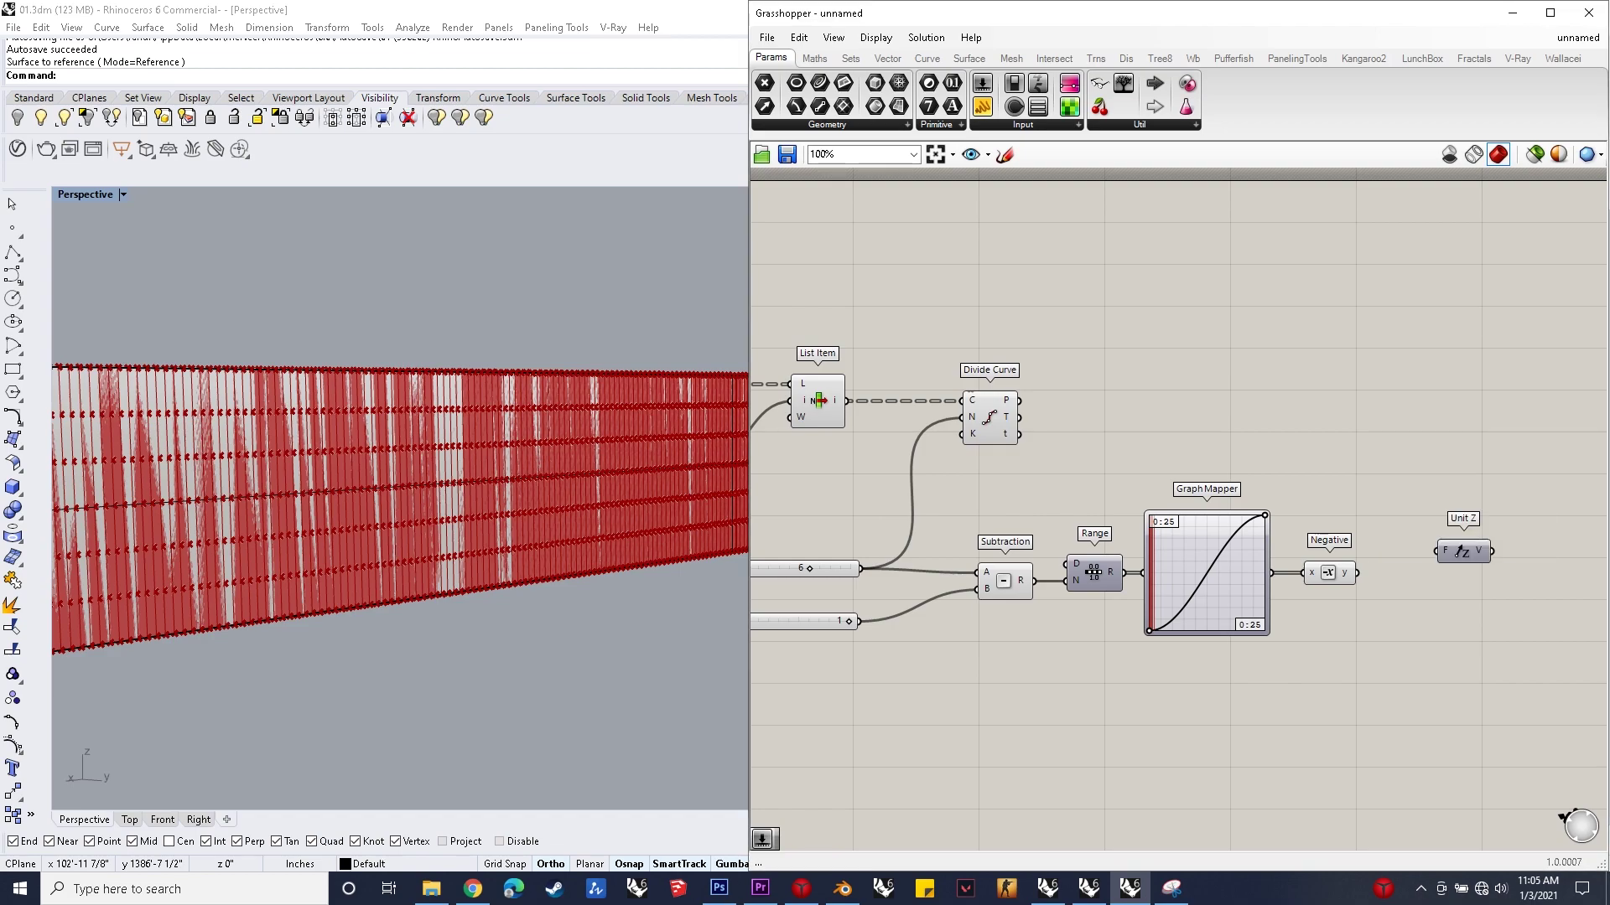
pyautogui.click(1463, 552)
pyautogui.press('Delete')
pyautogui.doubleClick(1458, 569)
pyautogui.write('x')
pyautogui.press('Return')
pyautogui.press('Delete')
# Step: Add a Unit X vector and wire the Negative output to its factor input
pyautogui.doubleClick(1445, 578)
pyautogui.write('x')
pyautogui.press('Up')
pyautogui.press('Return')
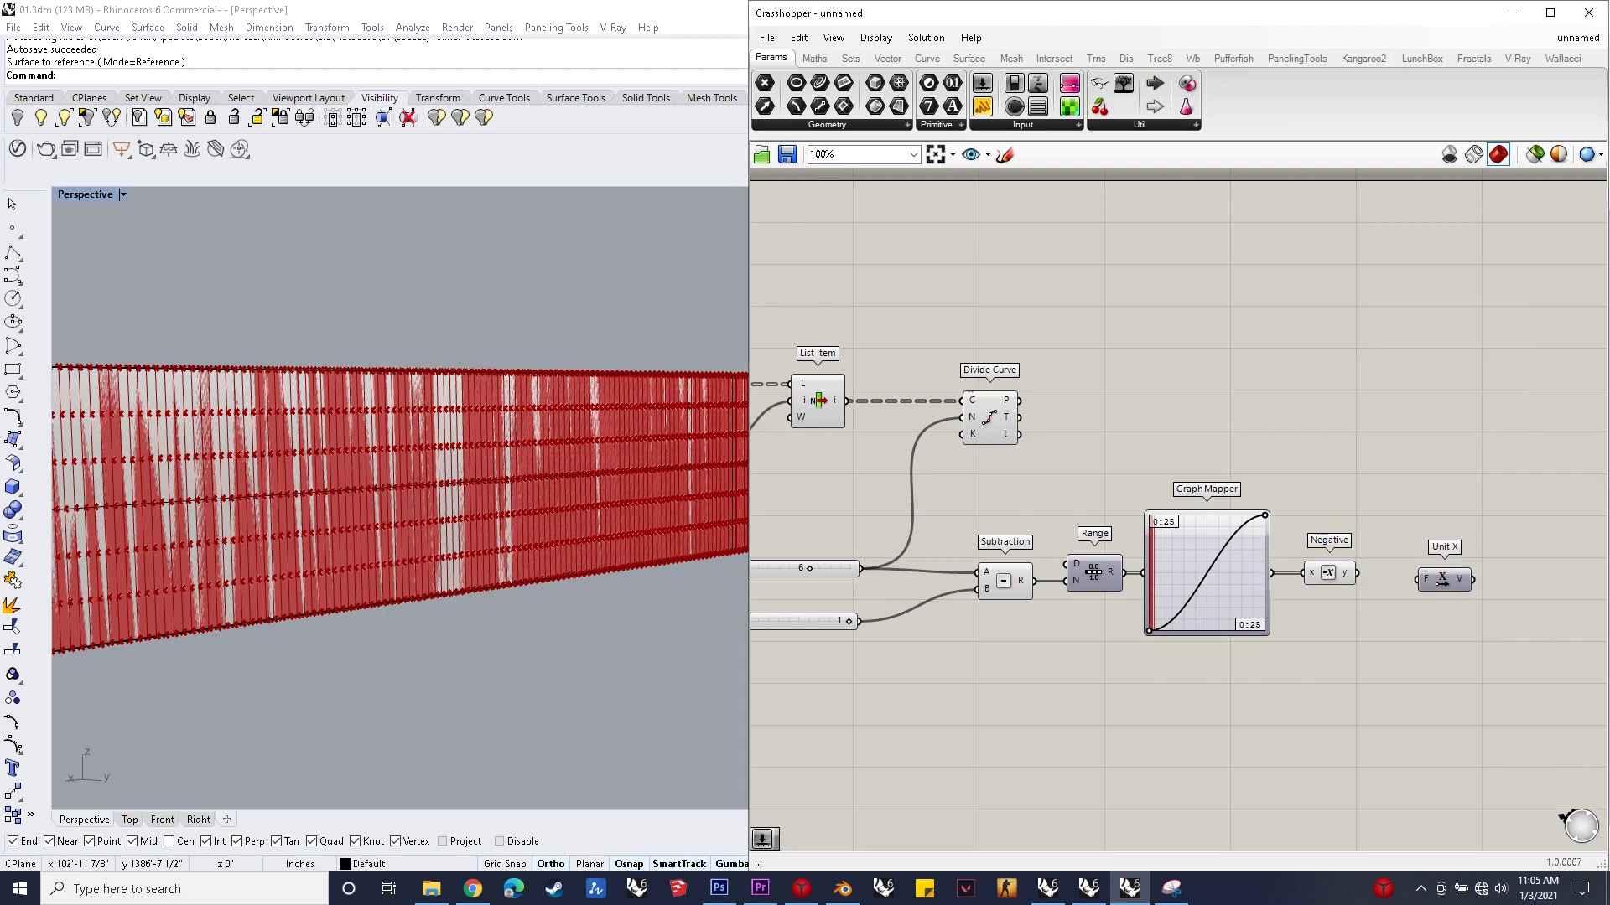
pyautogui.moveTo(1357, 573); pyautogui.dragTo(1408, 574)
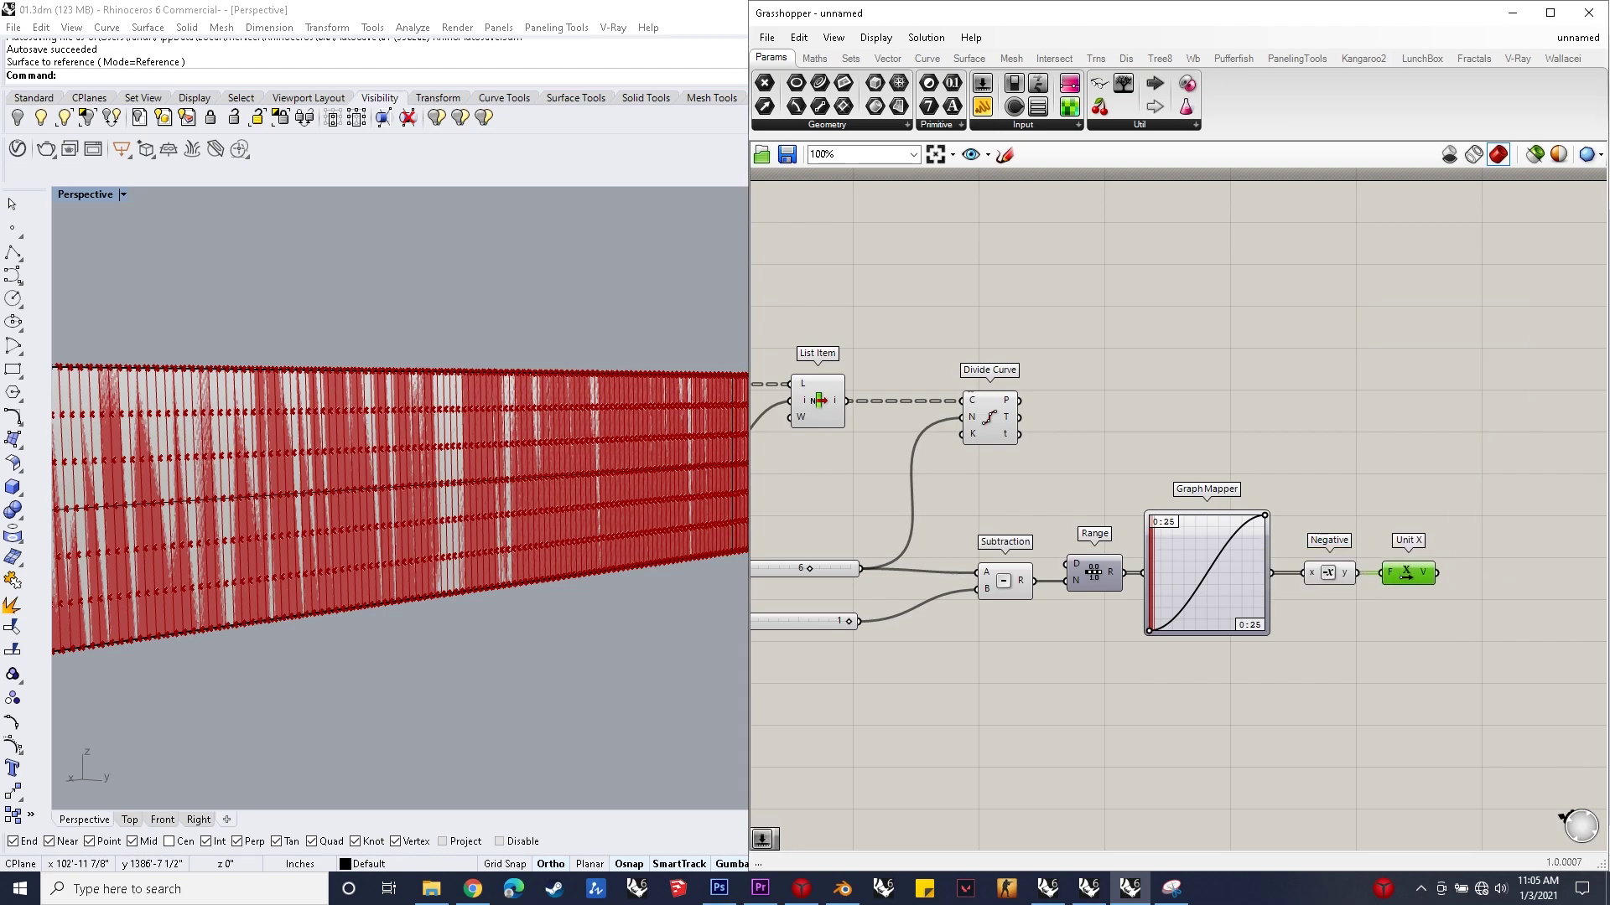
# Step: Add a Shift List component above the Unit X vector
pyautogui.doubleClick(1481, 361)
pyautogui.write('shift')
pyautogui.press('Return')
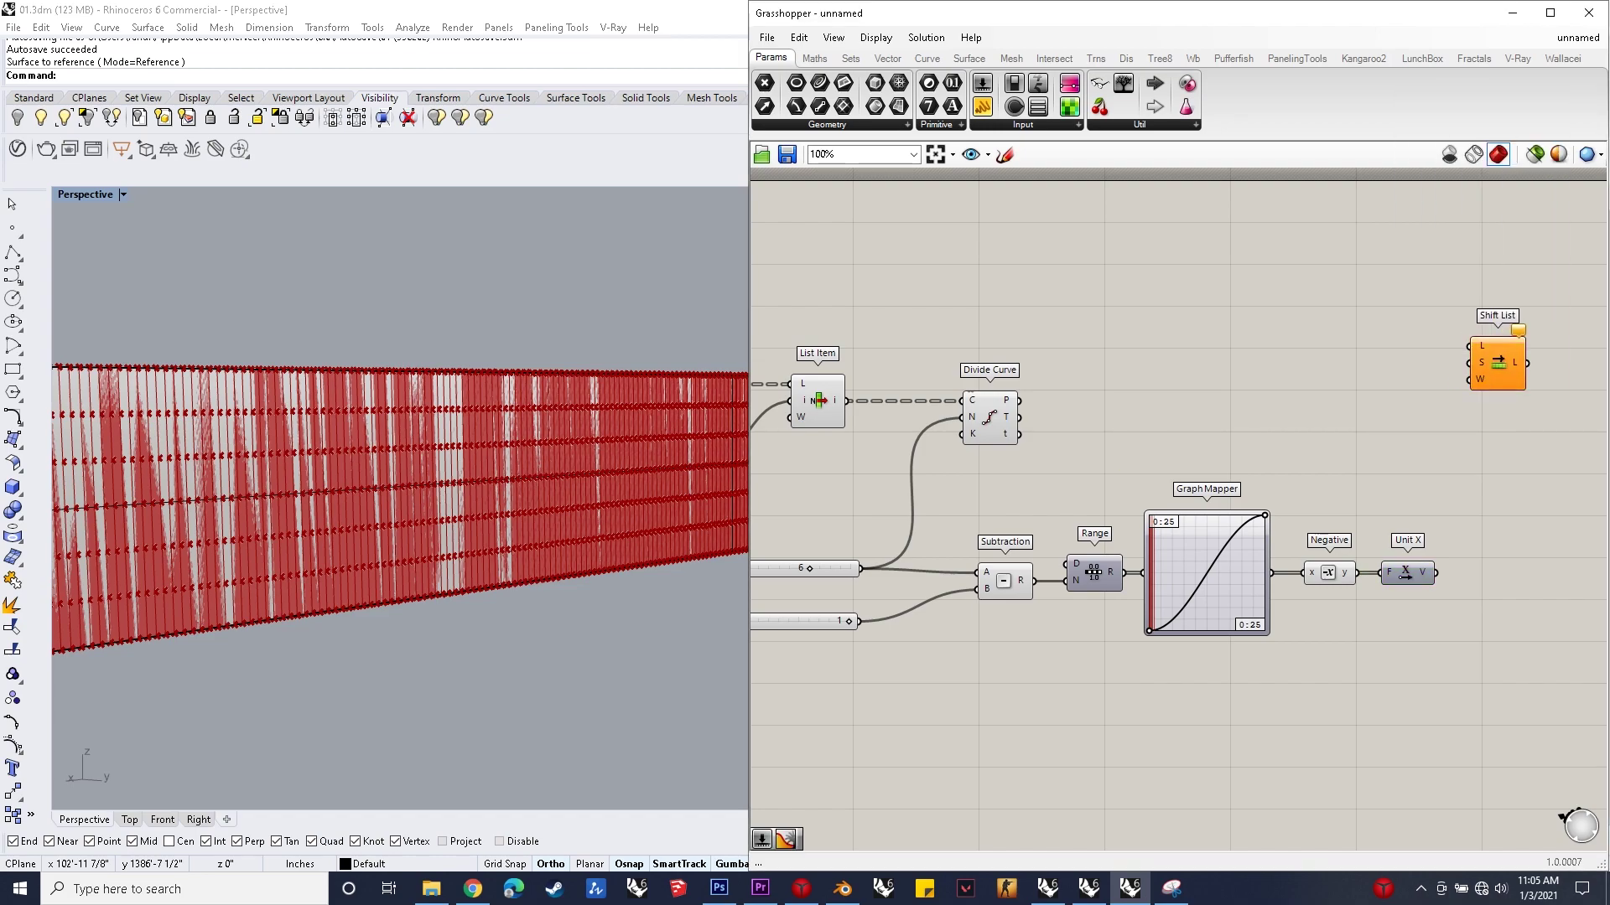
# Step: Add a Series component beside the Shift List
pyautogui.doubleClick(1367, 396)
pyautogui.write('serie')
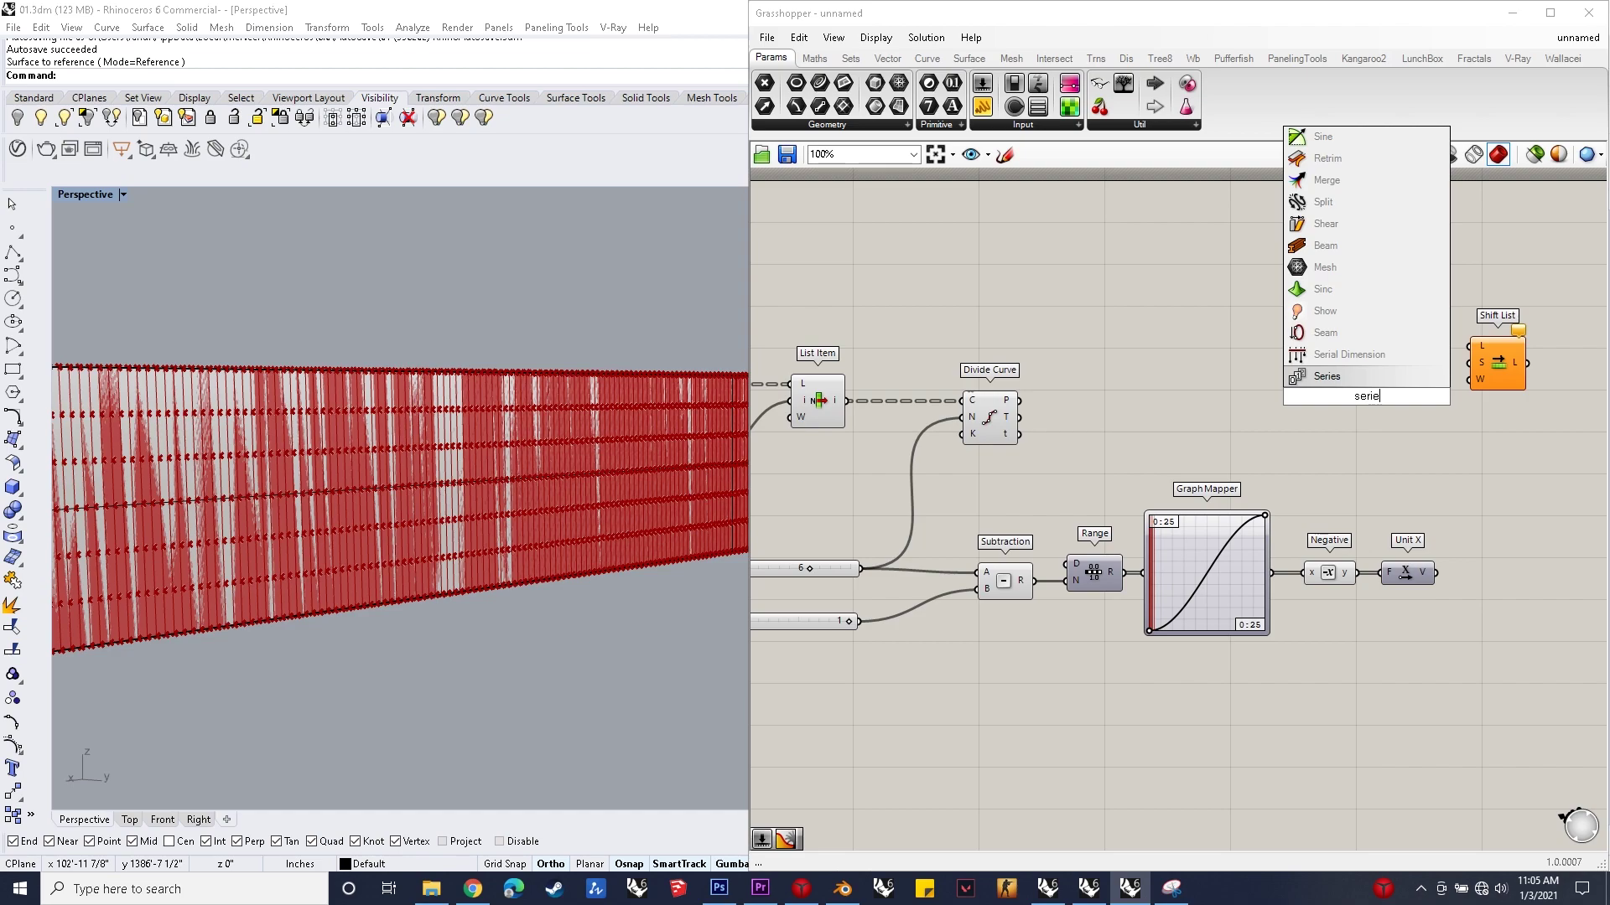
pyautogui.press('Return')
pyautogui.moveTo(1396, 411); pyautogui.dragTo(1398, 410)
# Step: Add a number slider set to 5, wire it to the Series step input and align it with the component
pyautogui.doubleClick(1239, 349)
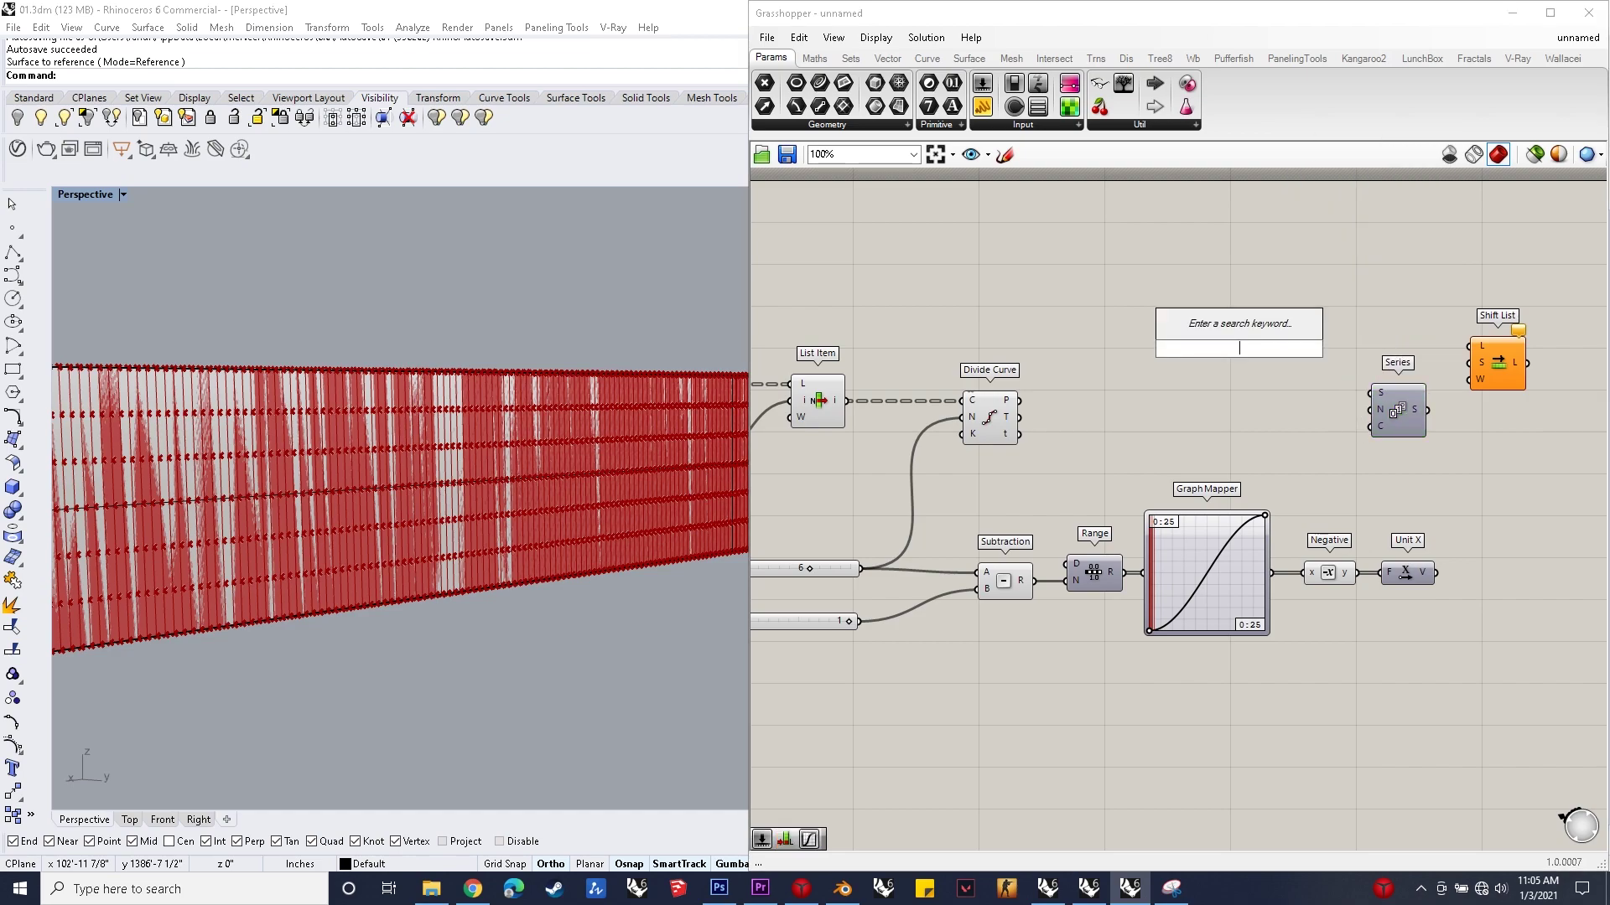
pyautogui.write('5')
pyautogui.press('Return')
pyautogui.moveTo(1309, 349); pyautogui.dragTo(1370, 410)
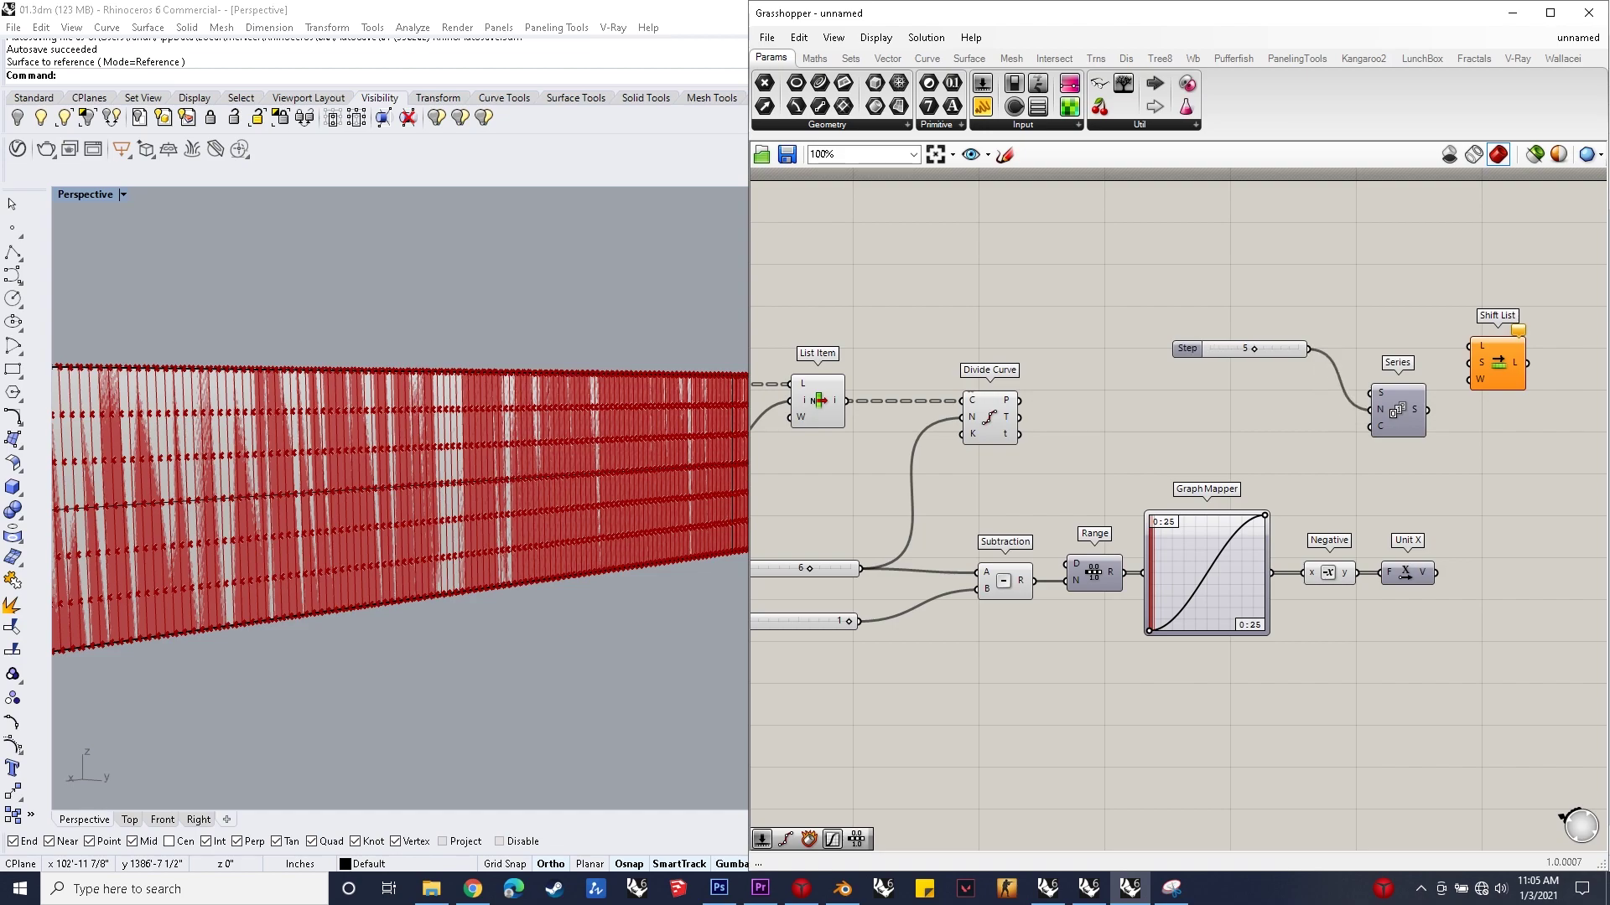
pyautogui.moveTo(1187, 348); pyautogui.dragTo(1194, 410)
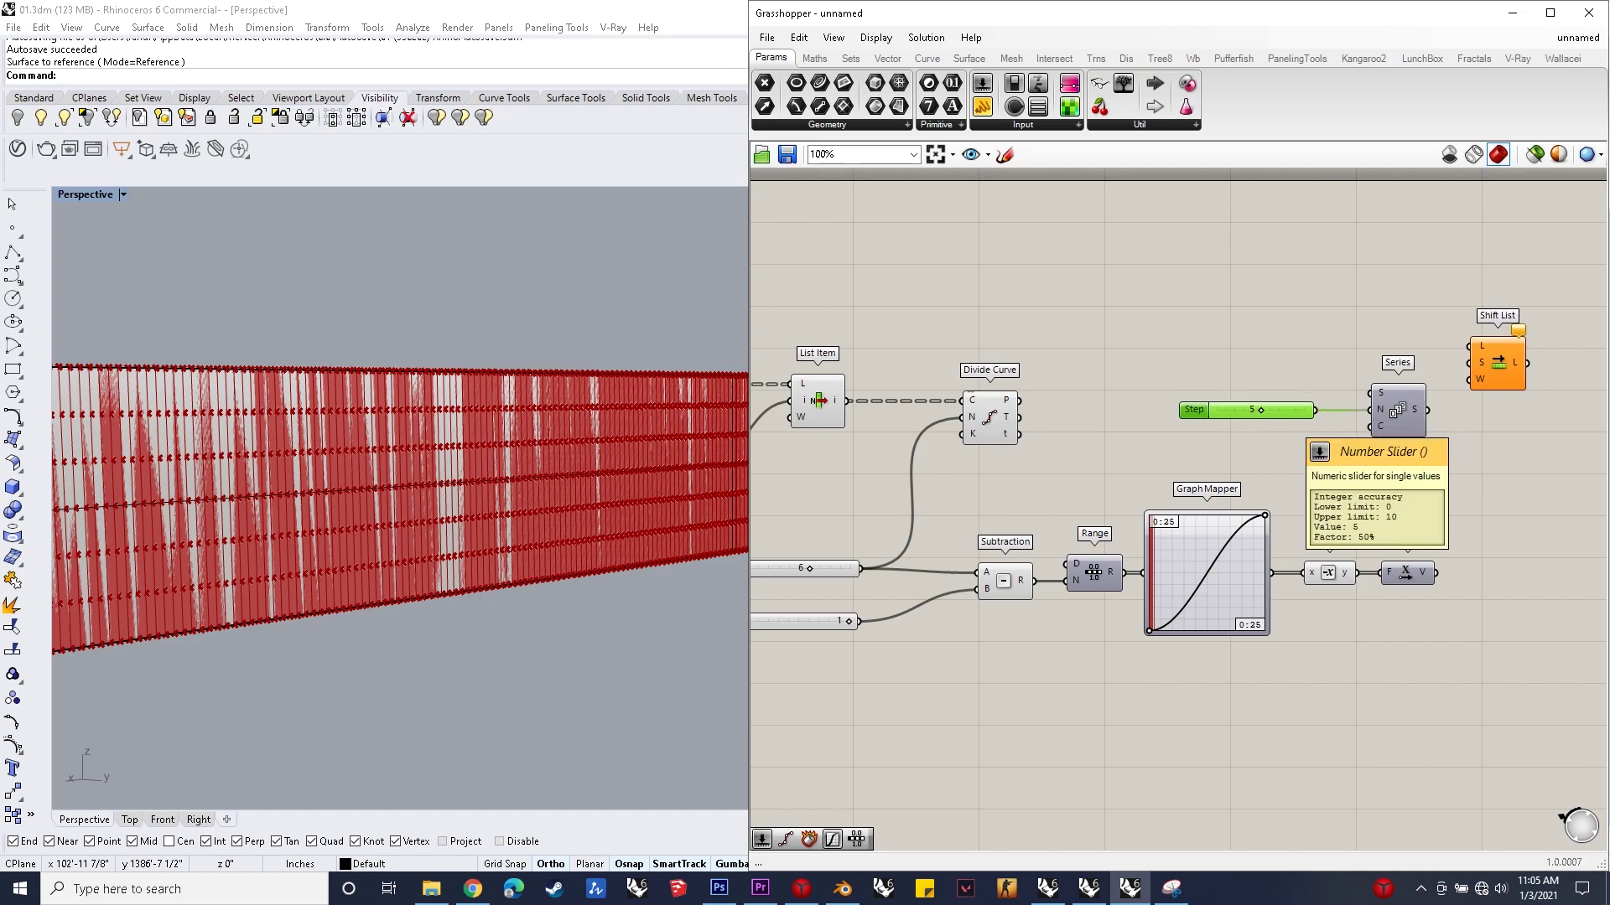
# Step: Wire the U Count slider to the count input of the Series component
pyautogui.moveTo(1370, 427); pyautogui.dragTo(976, 363)
pyautogui.scroll(-8, 1415, 383)
pyautogui.scroll(6, 1229, 434)
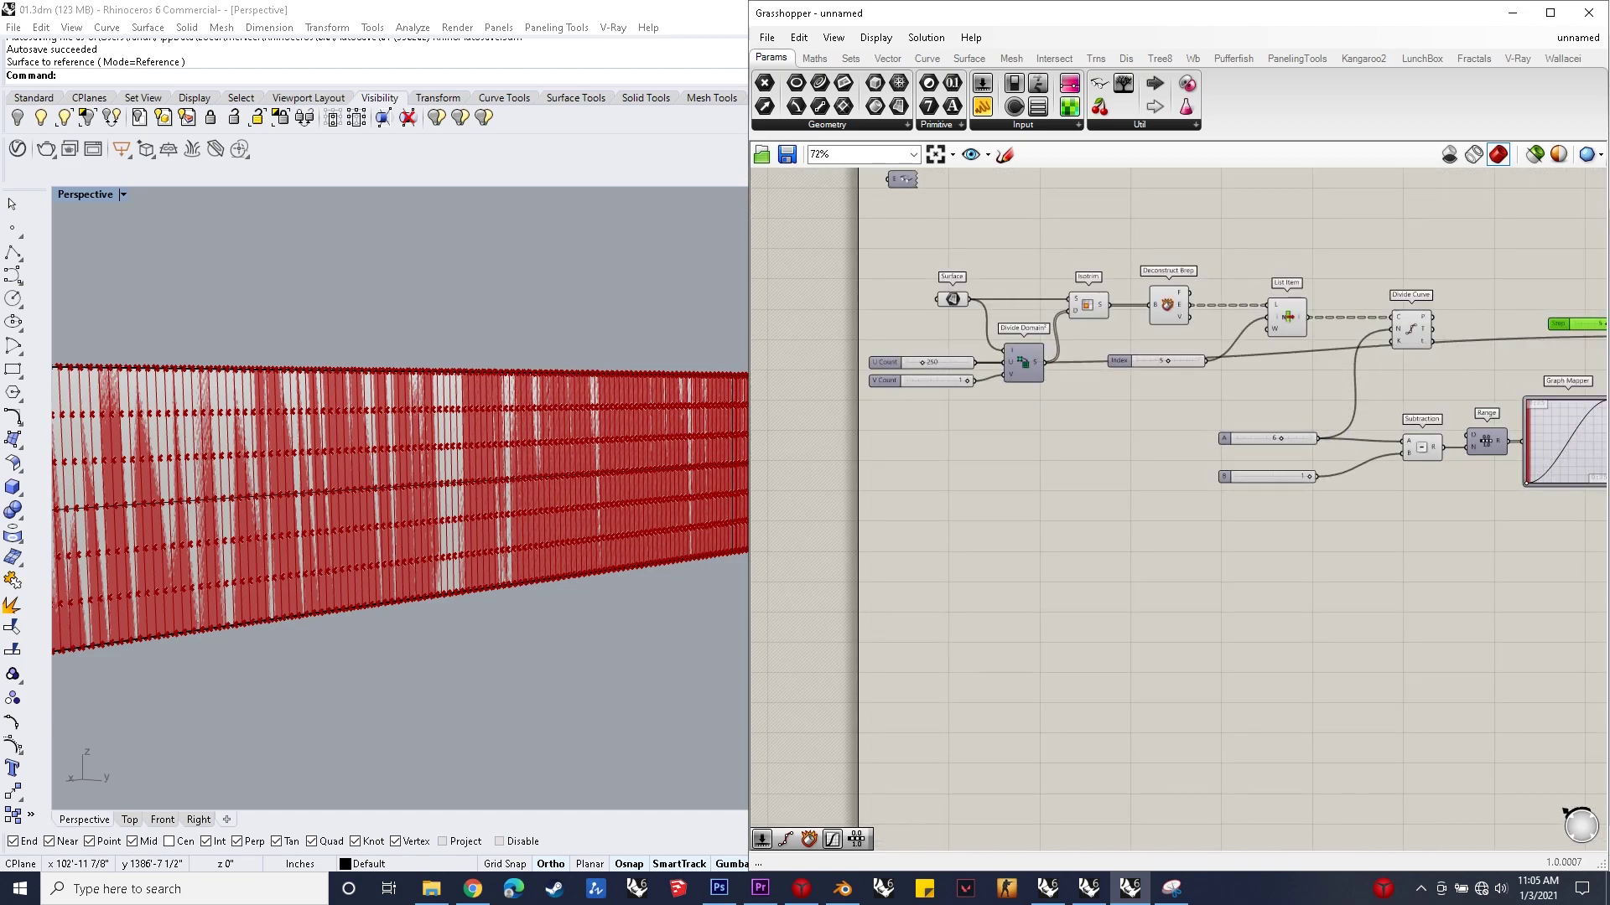
pyautogui.scroll(-5, 1006, 419)
pyautogui.scroll(7, 1271, 410)
pyautogui.moveTo(1312, 391); pyautogui.dragTo(1319, 382)
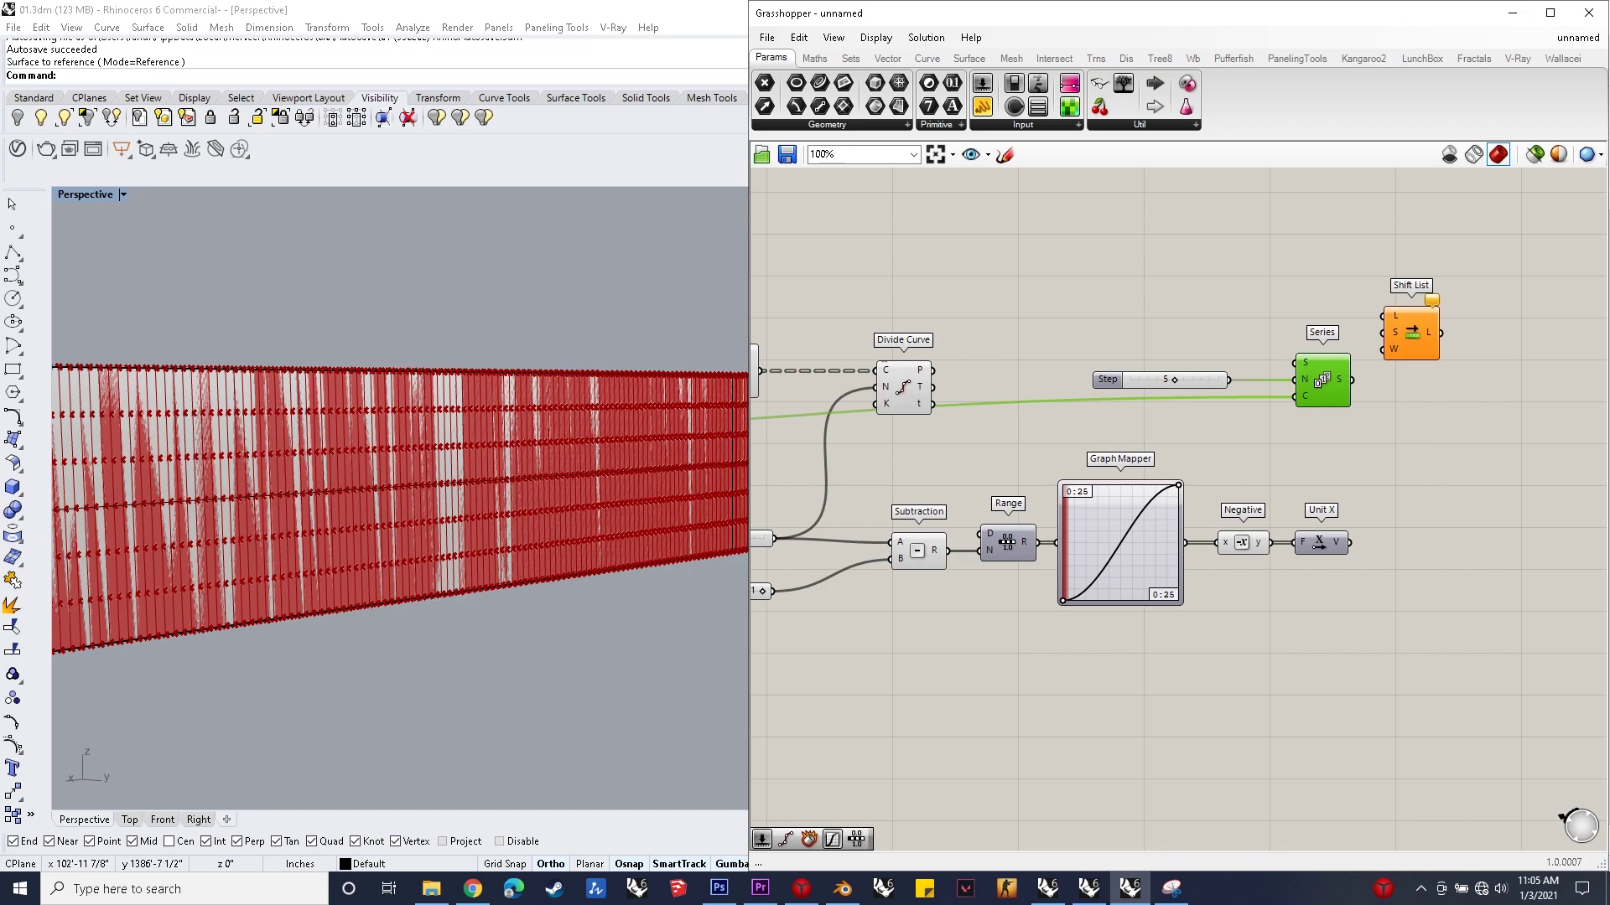
pyautogui.hotkey('ctrl', 'g')
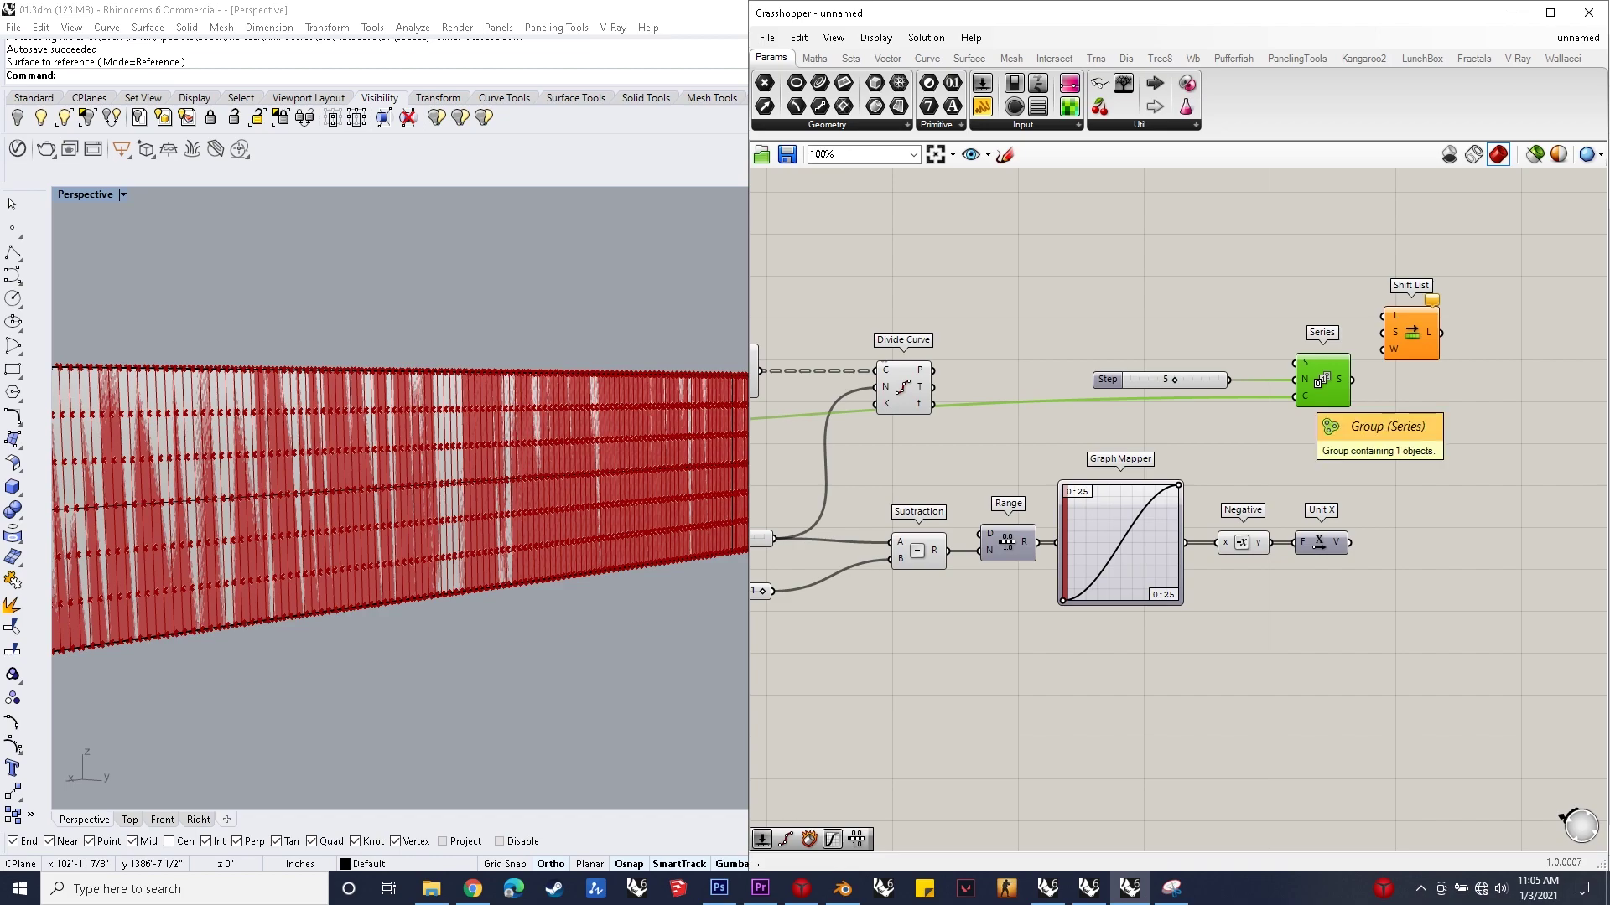
# Step: Wire the Unit X vector to the Shift List's list input and the Series output to its shift input
pyautogui.moveTo(1350, 543); pyautogui.dragTo(1469, 322)
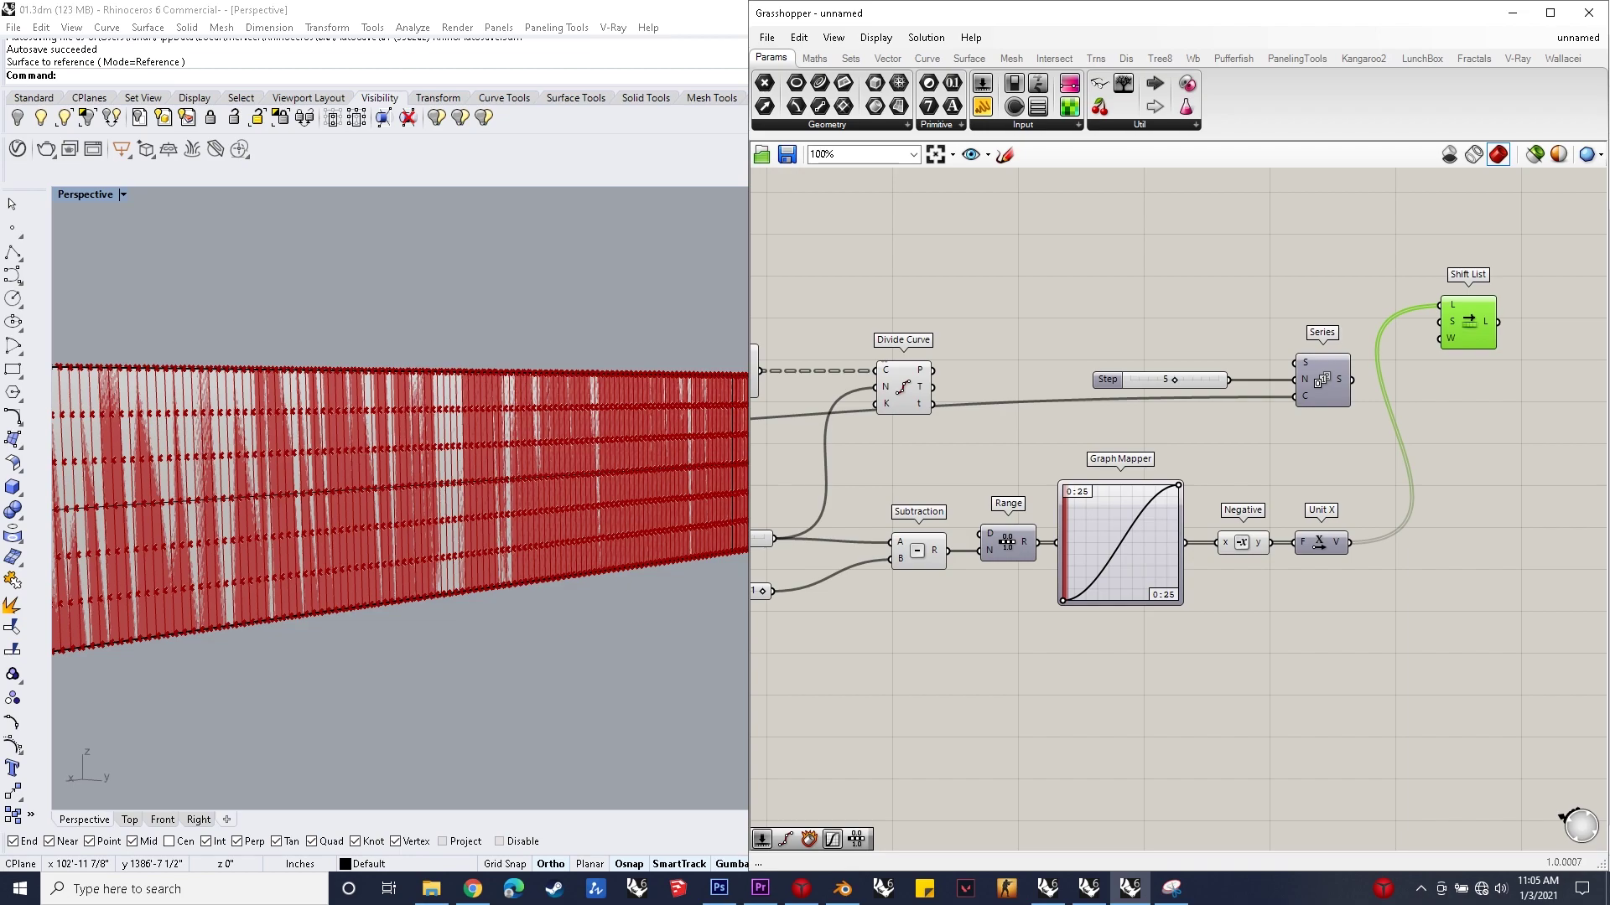
pyautogui.scroll(-3, 1149, 605)
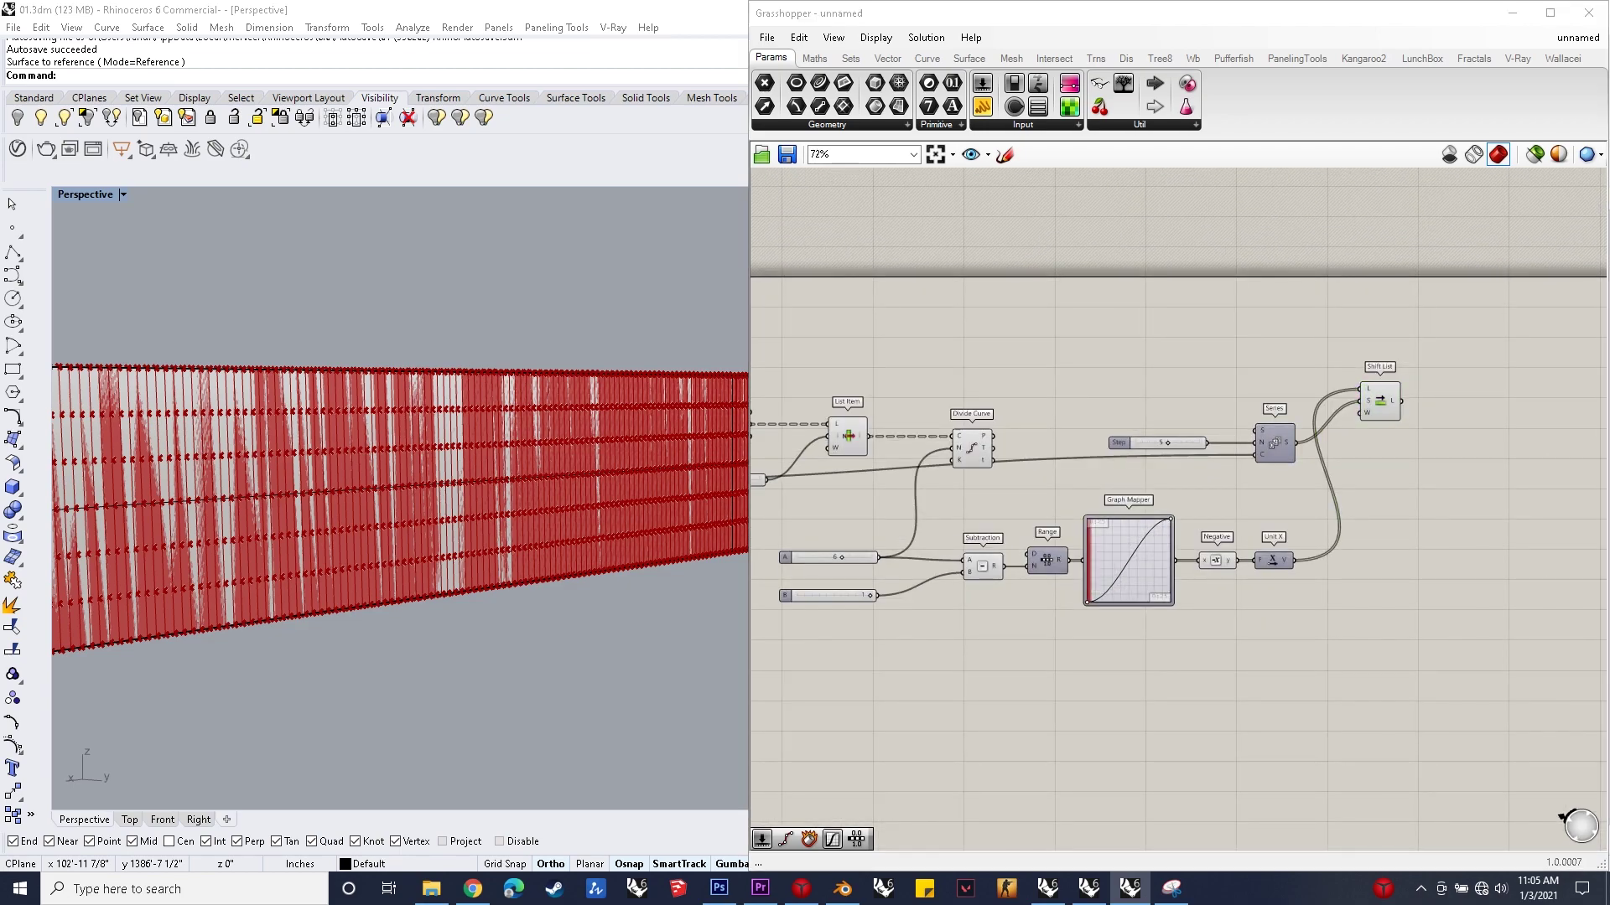
# Step: Add a Move component and wire the Divide Curve points to its geometry input
pyautogui.write('move')
pyautogui.press('Return')
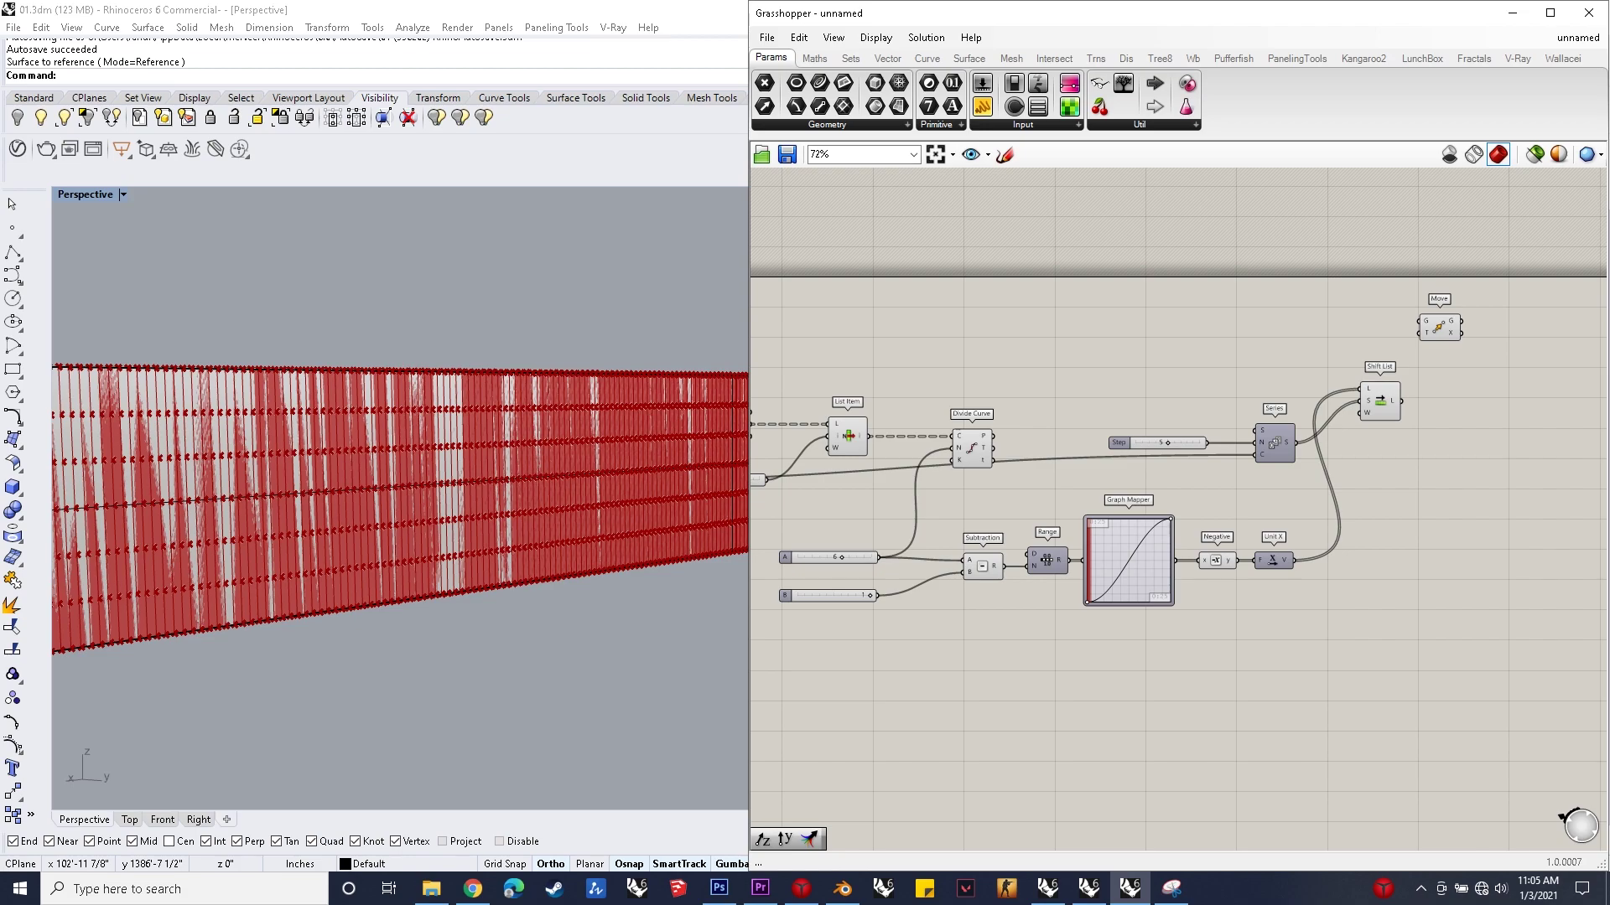
pyautogui.moveTo(993, 436); pyautogui.dragTo(1453, 327)
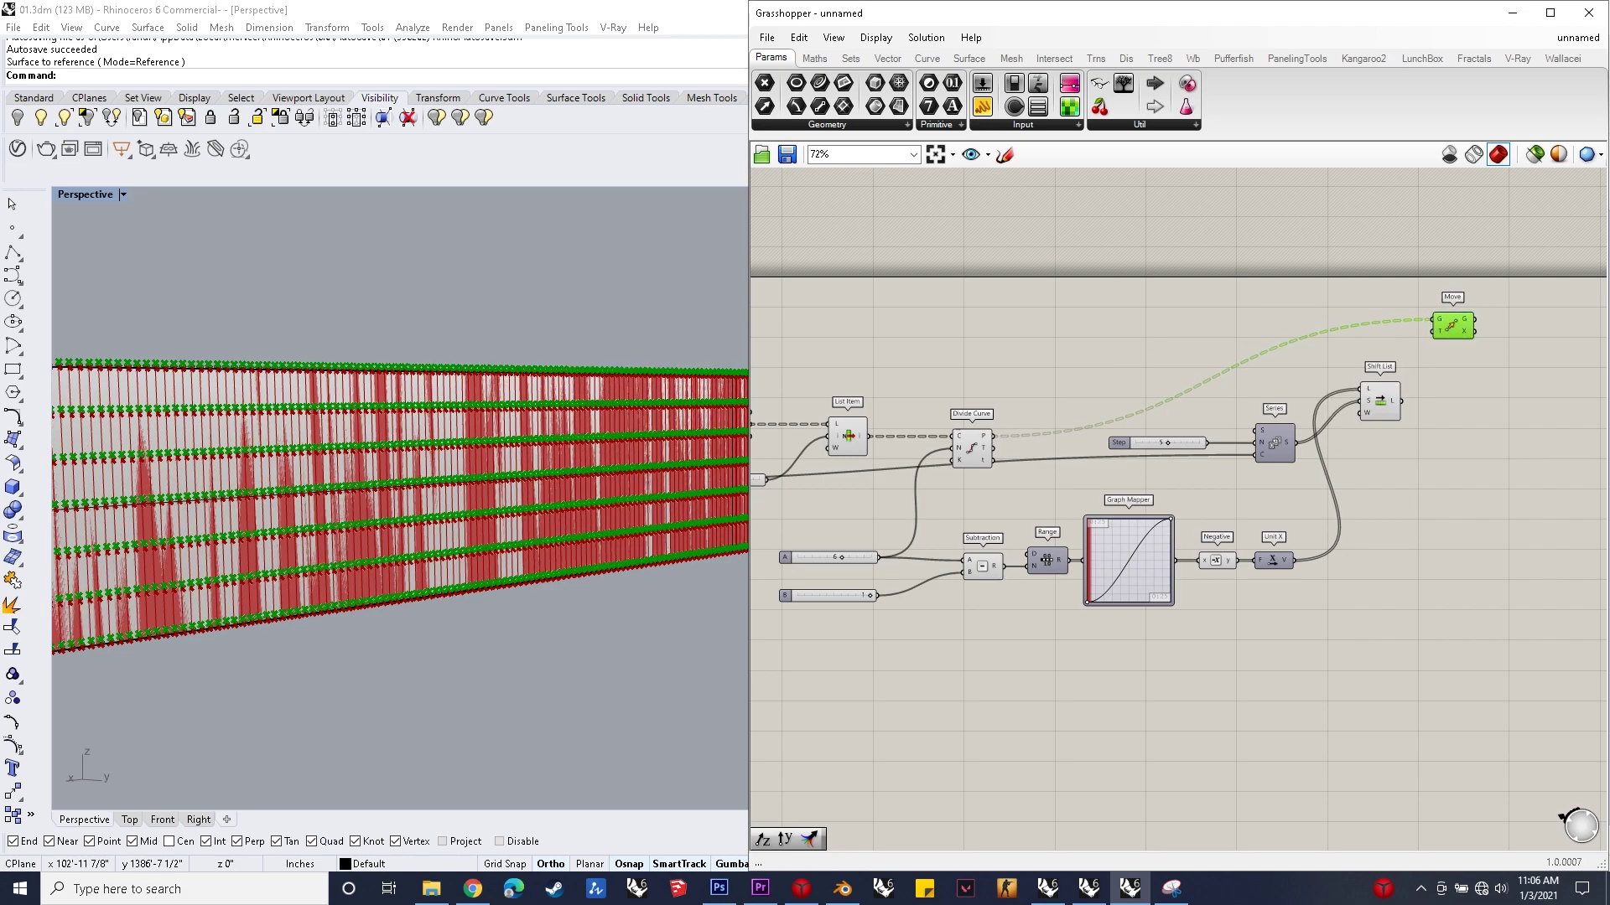
# Step: Wire the Shift List output to the motion input of the Move component
pyautogui.moveTo(360, 478); pyautogui.dragTo(403, 554, button='right')
pyautogui.scroll(-10, 428, 562)
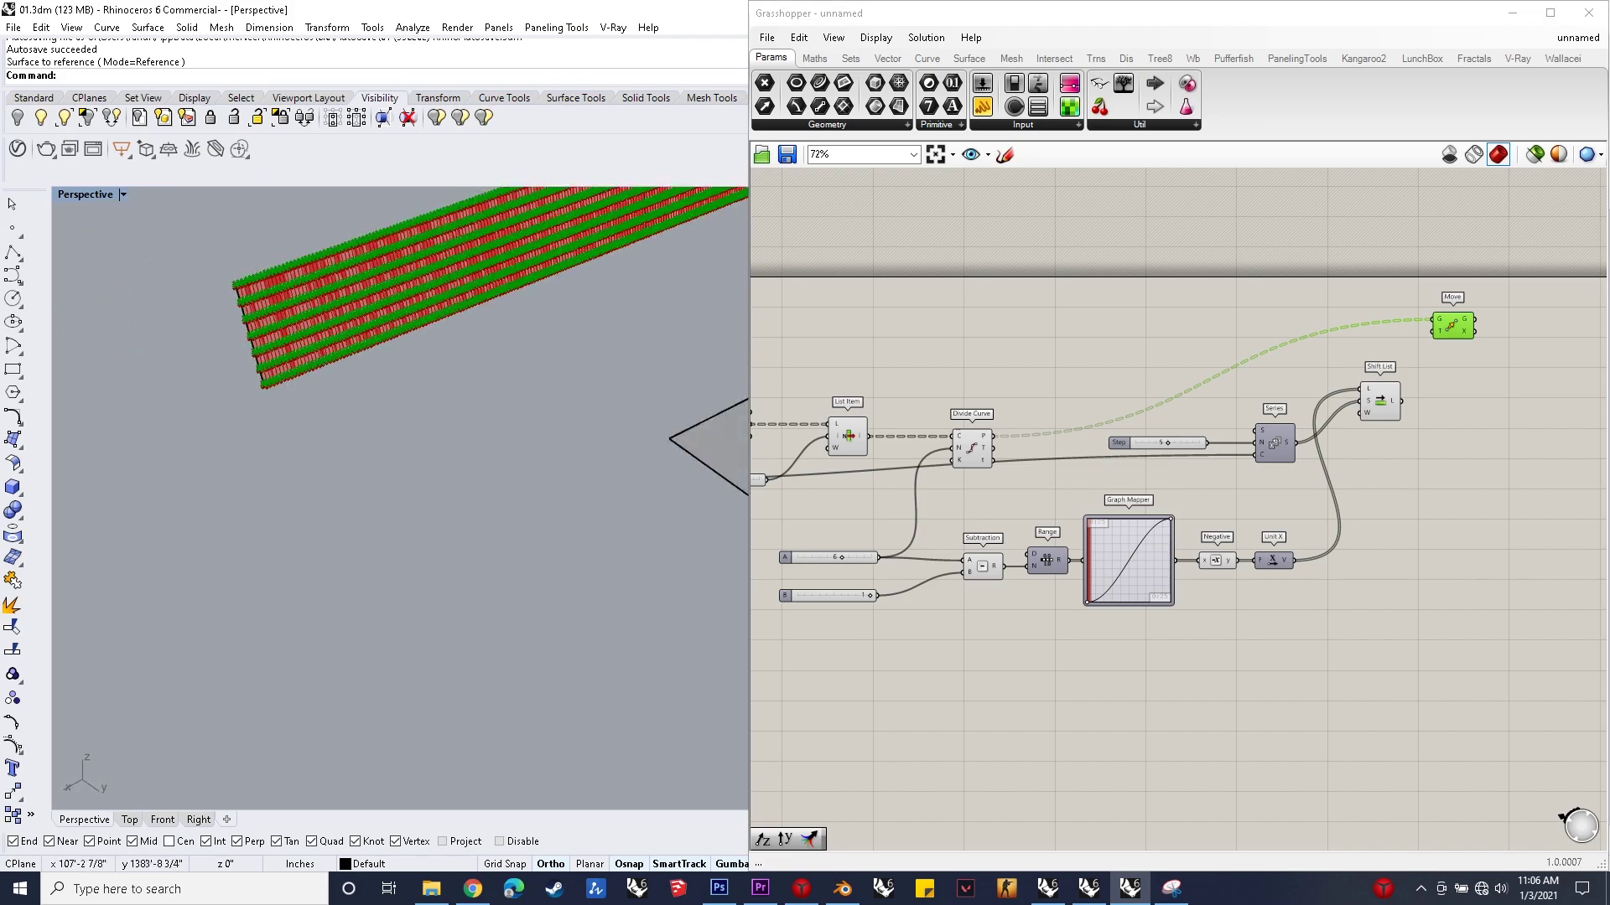
pyautogui.scroll(12, 477, 419)
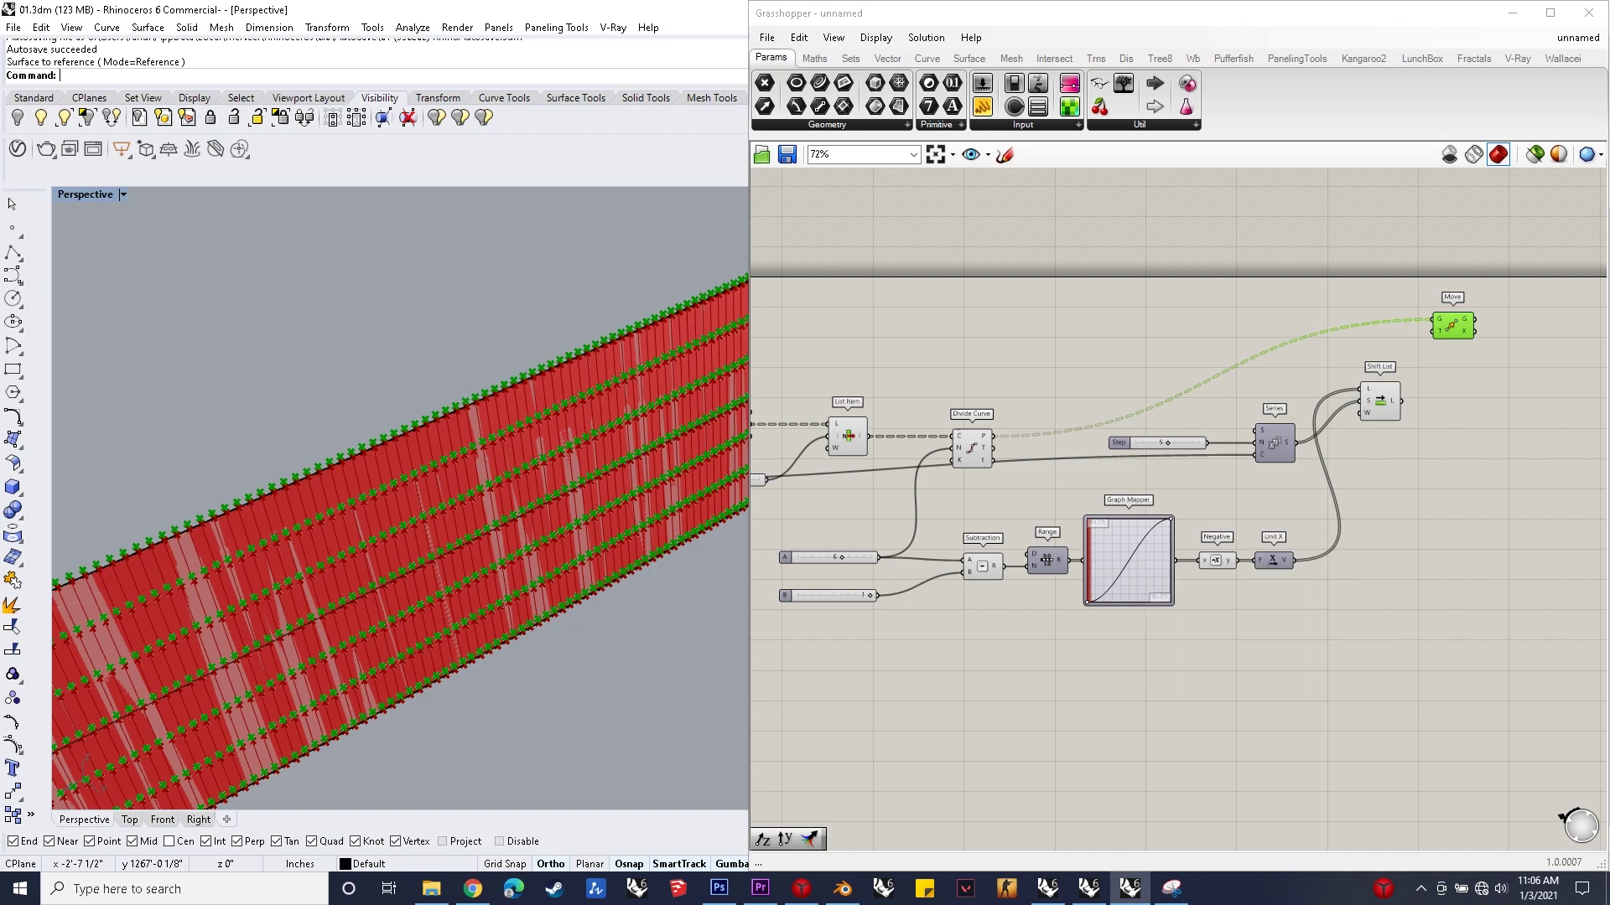
pyautogui.scroll(4, 1231, 650)
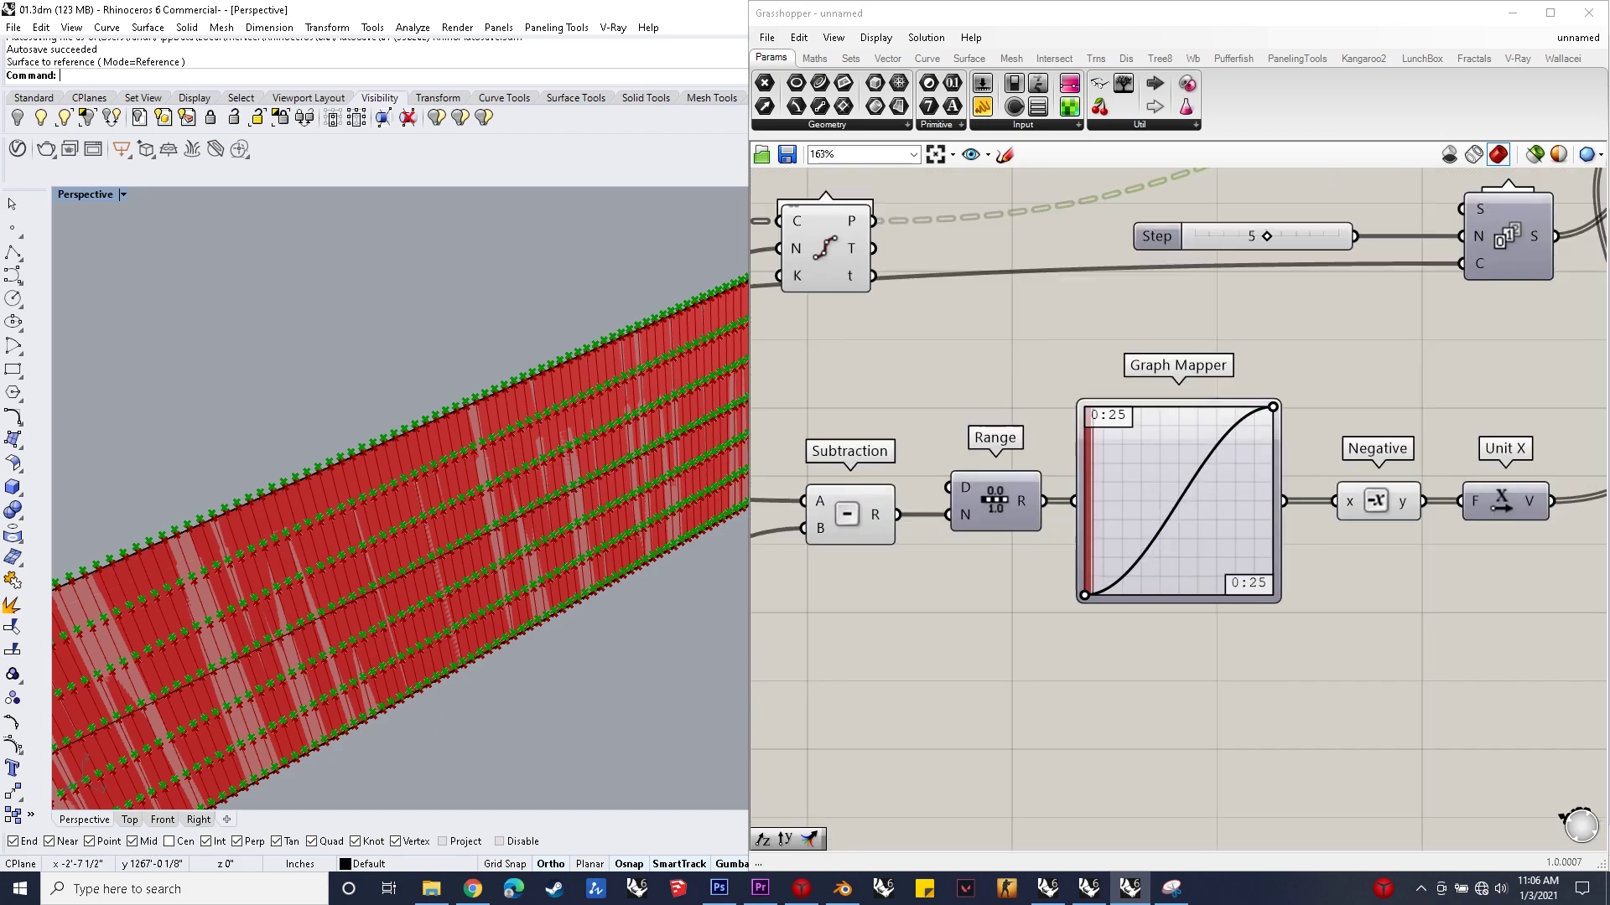
pyautogui.moveTo(1507, 263); pyautogui.dragTo(1507, 263)
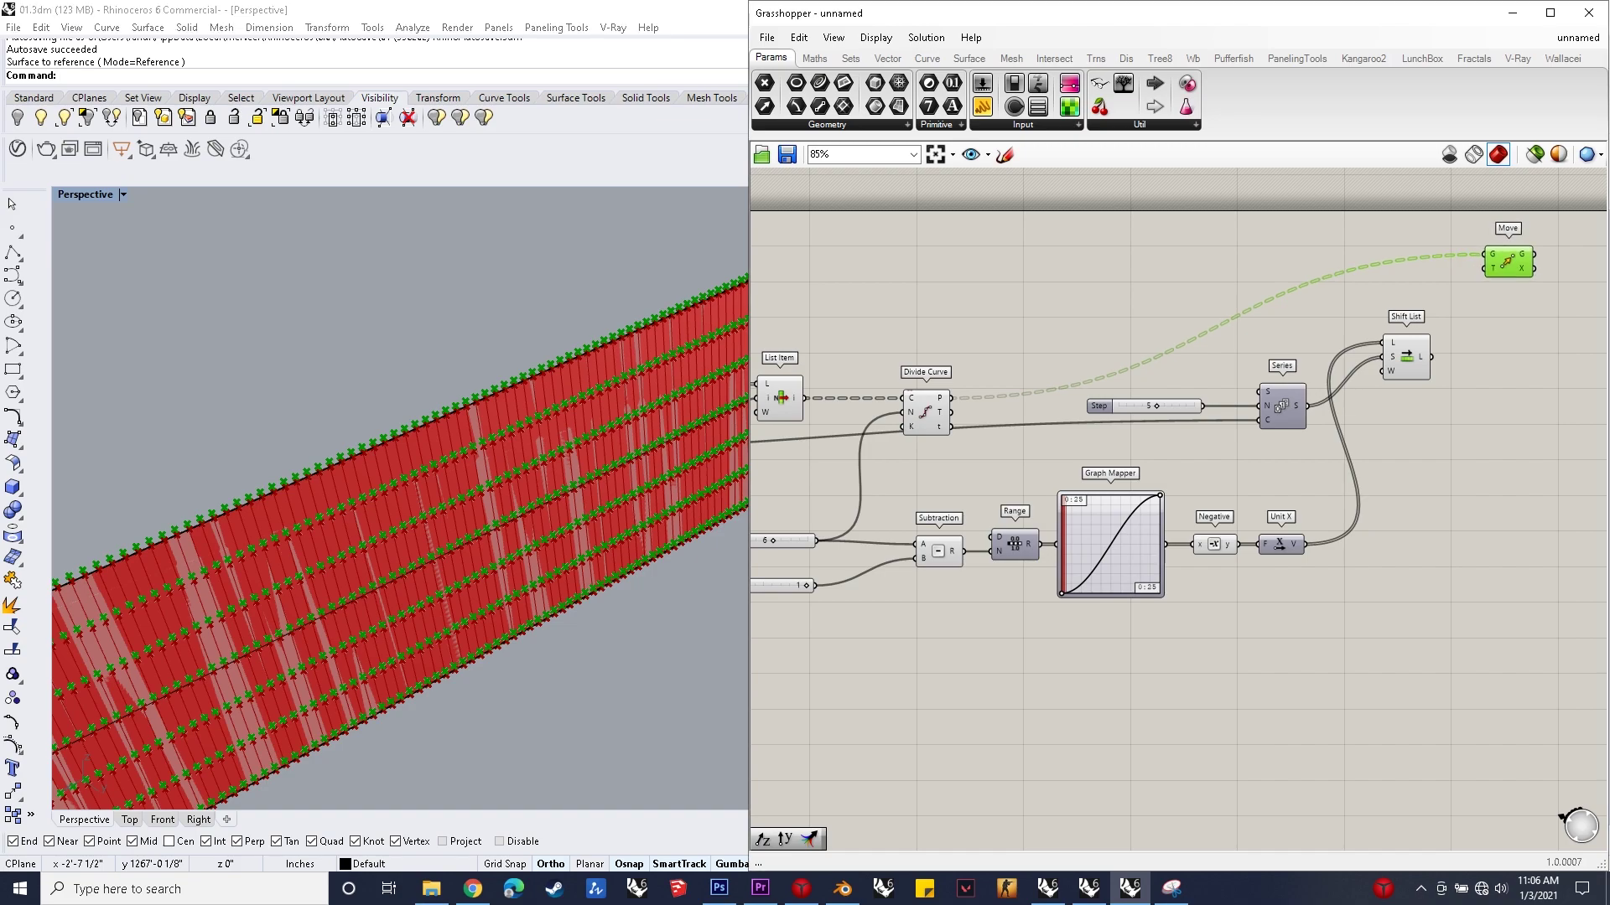
pyautogui.moveTo(1431, 356); pyautogui.dragTo(1484, 268)
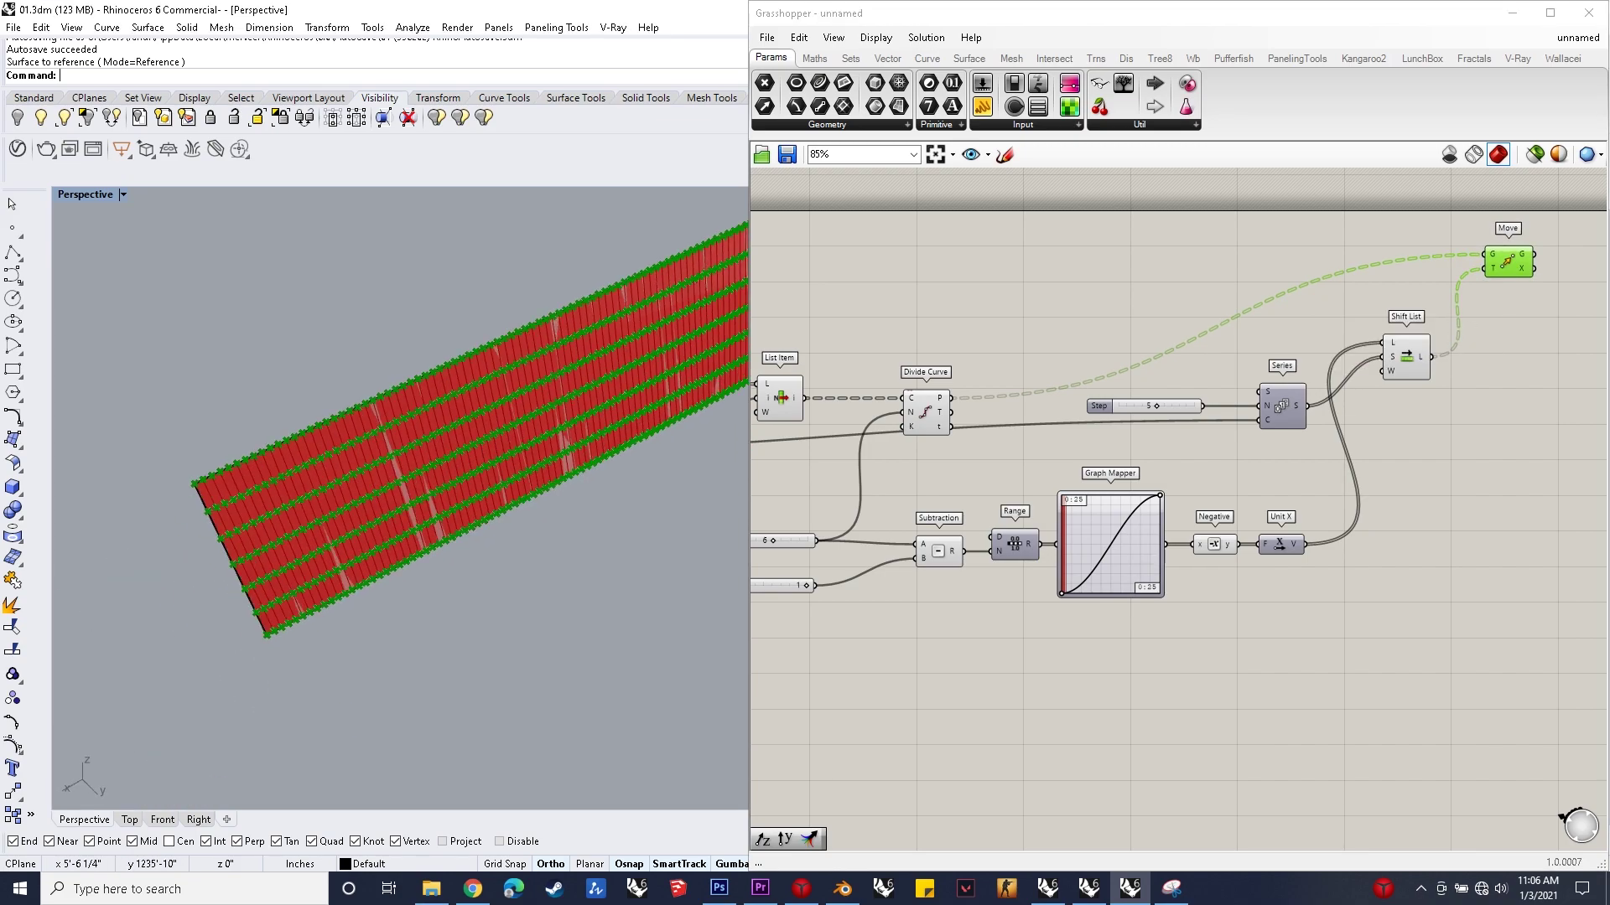
# Step: Show the points in the Top view and reshape the Graph Mapper's sine curve into many tight waves
pyautogui.doubleClick(85, 194)
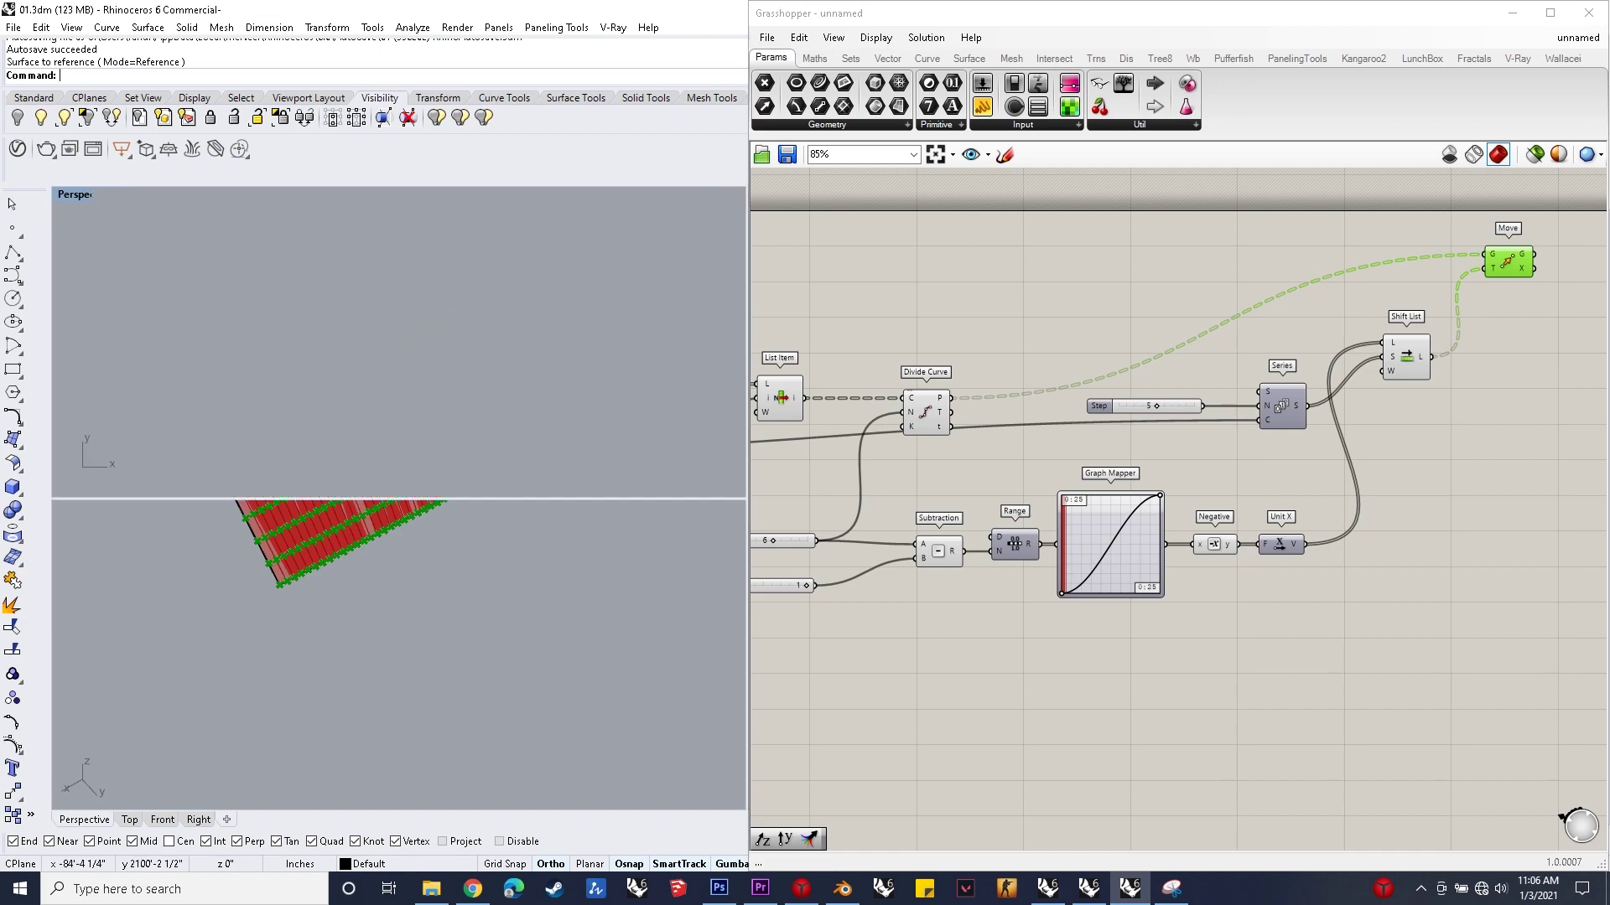
pyautogui.doubleClick(67, 195)
pyautogui.scroll(-15, 409, 423)
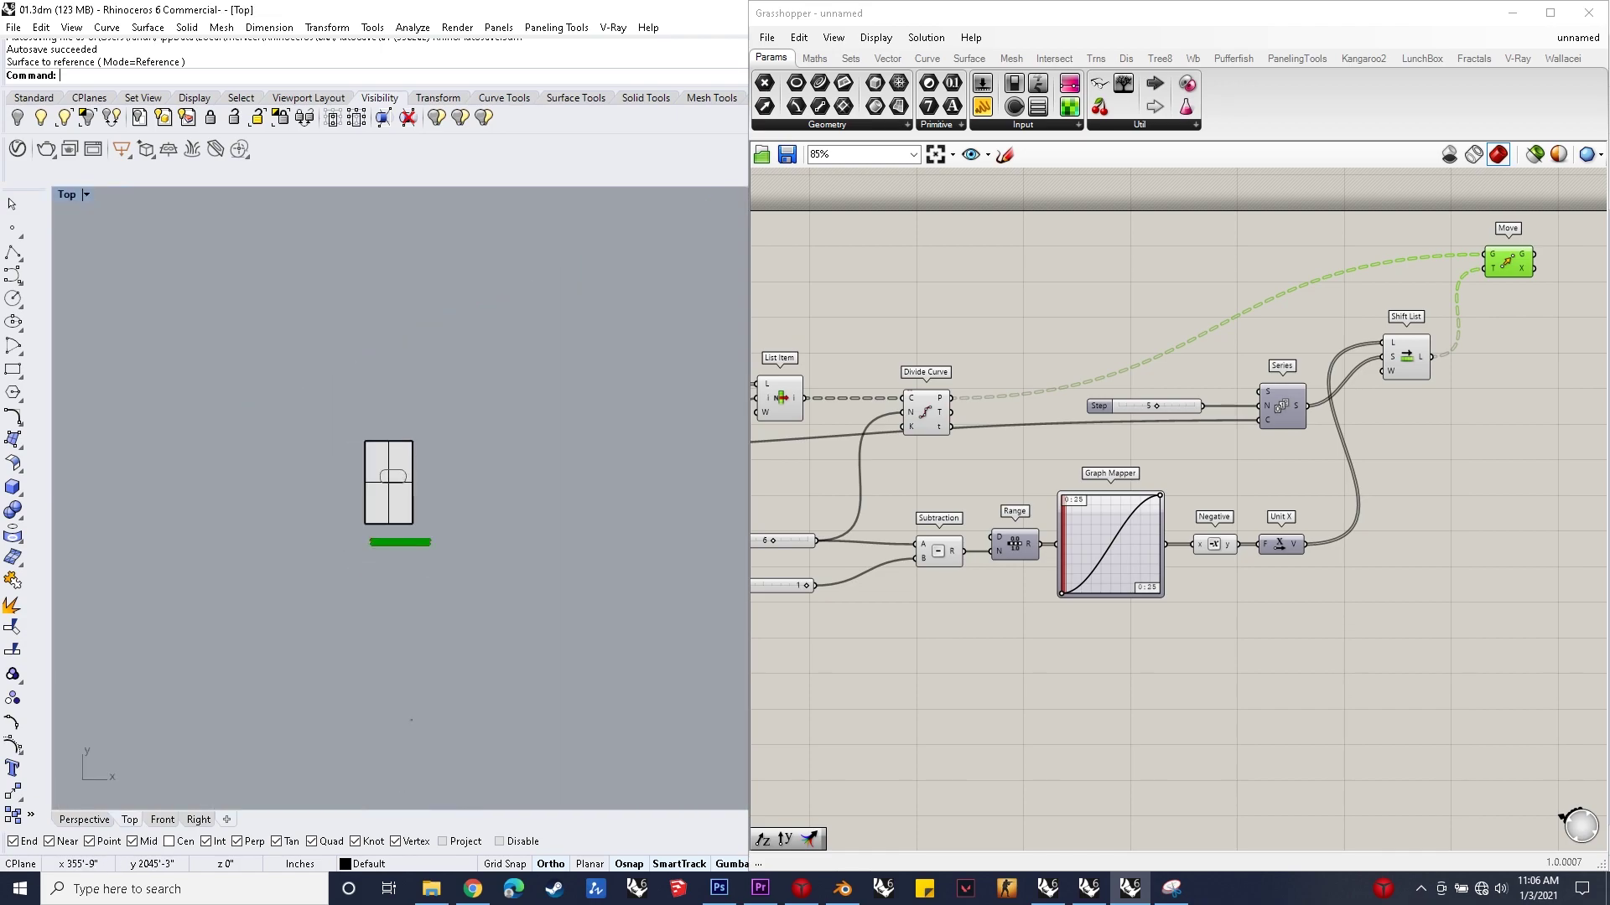
pyautogui.scroll(15, 432, 527)
pyautogui.scroll(3, 394, 629)
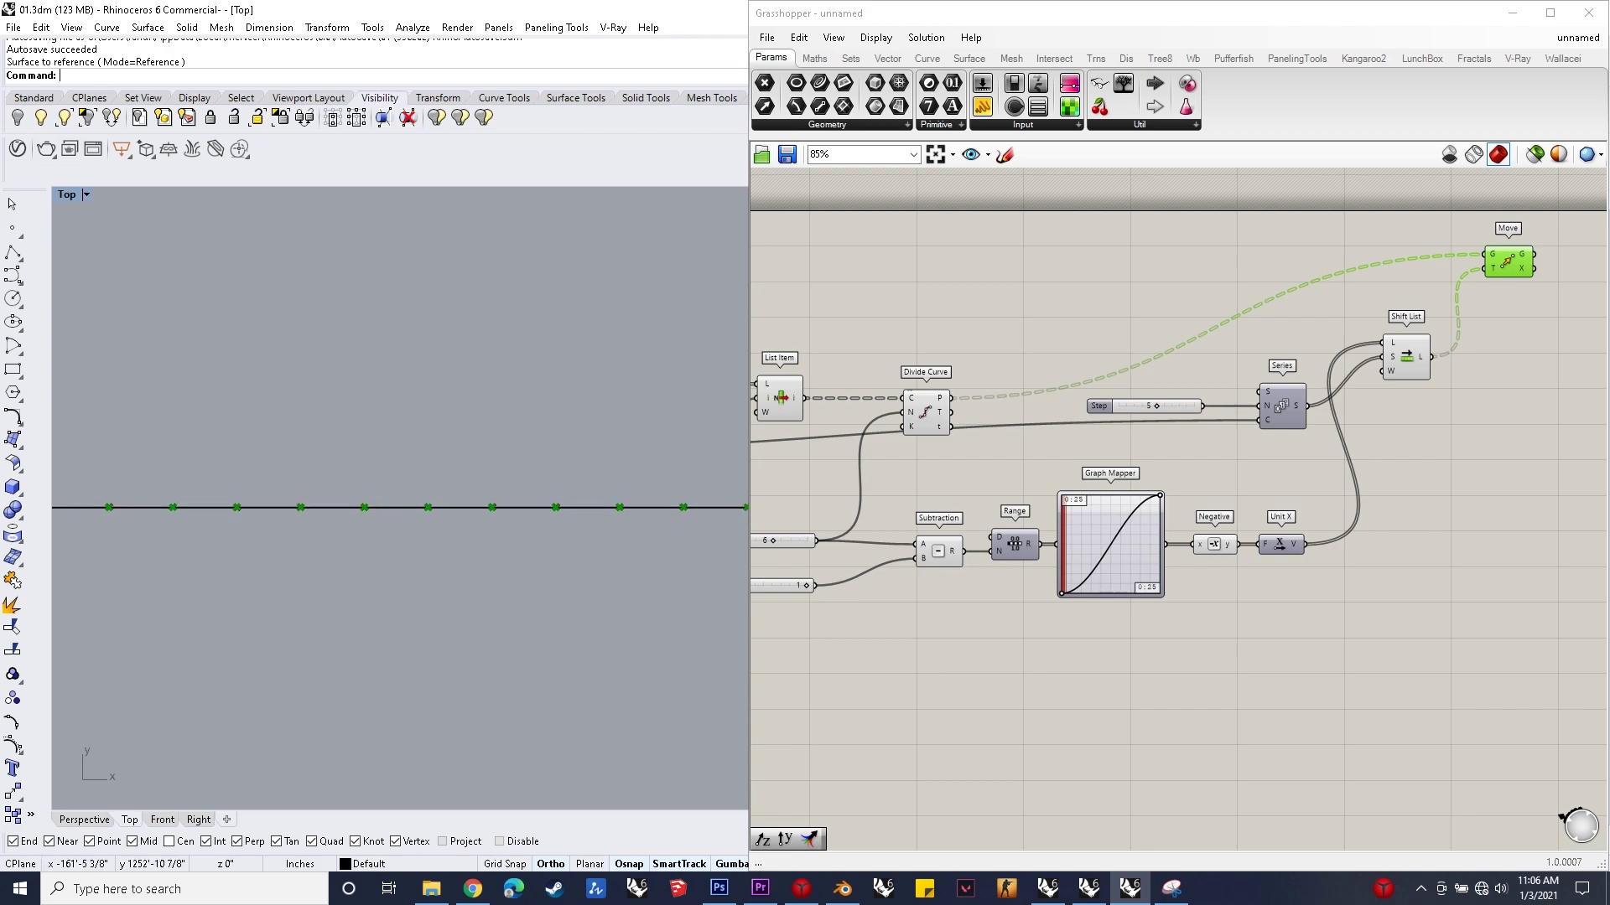
pyautogui.moveTo(1061, 594); pyautogui.dragTo(1155, 591)
# Step: Widen the Rhino window and show the moved points close up in a maximized Perspective view
pyautogui.doubleClick(67, 195)
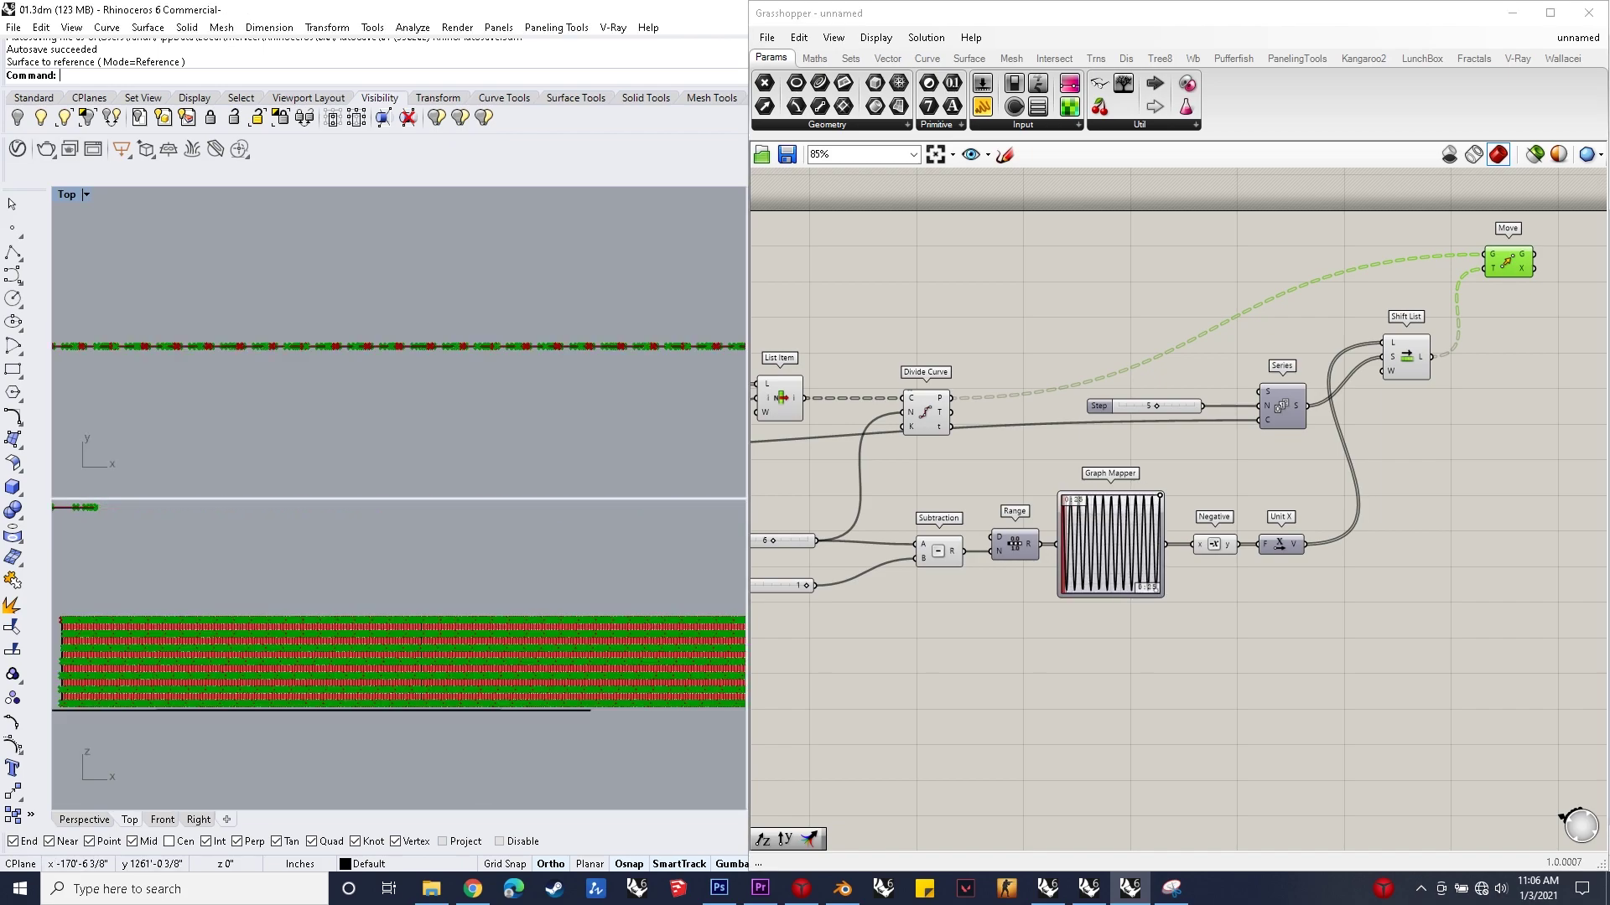
pyautogui.moveTo(749, 352); pyautogui.dragTo(868, 352)
pyautogui.doubleClick(781, 194)
pyautogui.moveTo(536, 503); pyautogui.dragTo(570, 445, button='right')
pyautogui.scroll(10, 442, 562)
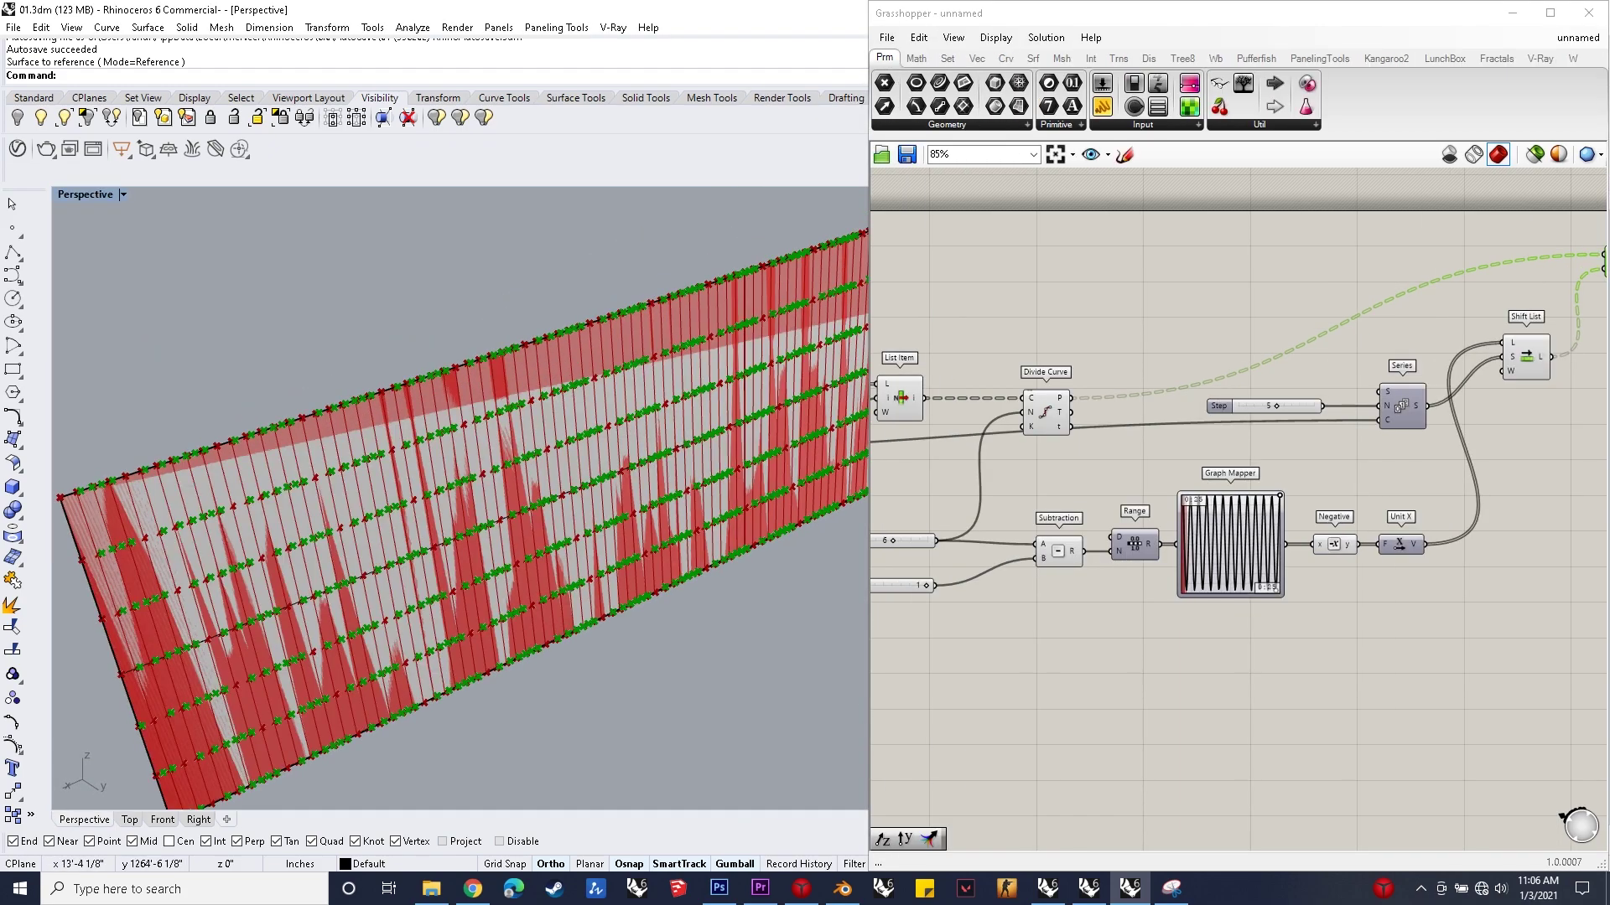
# Step: Add a second Graph Mapper below the existing one
pyautogui.scroll(-5, 1023, 549)
pyautogui.doubleClick(1183, 619)
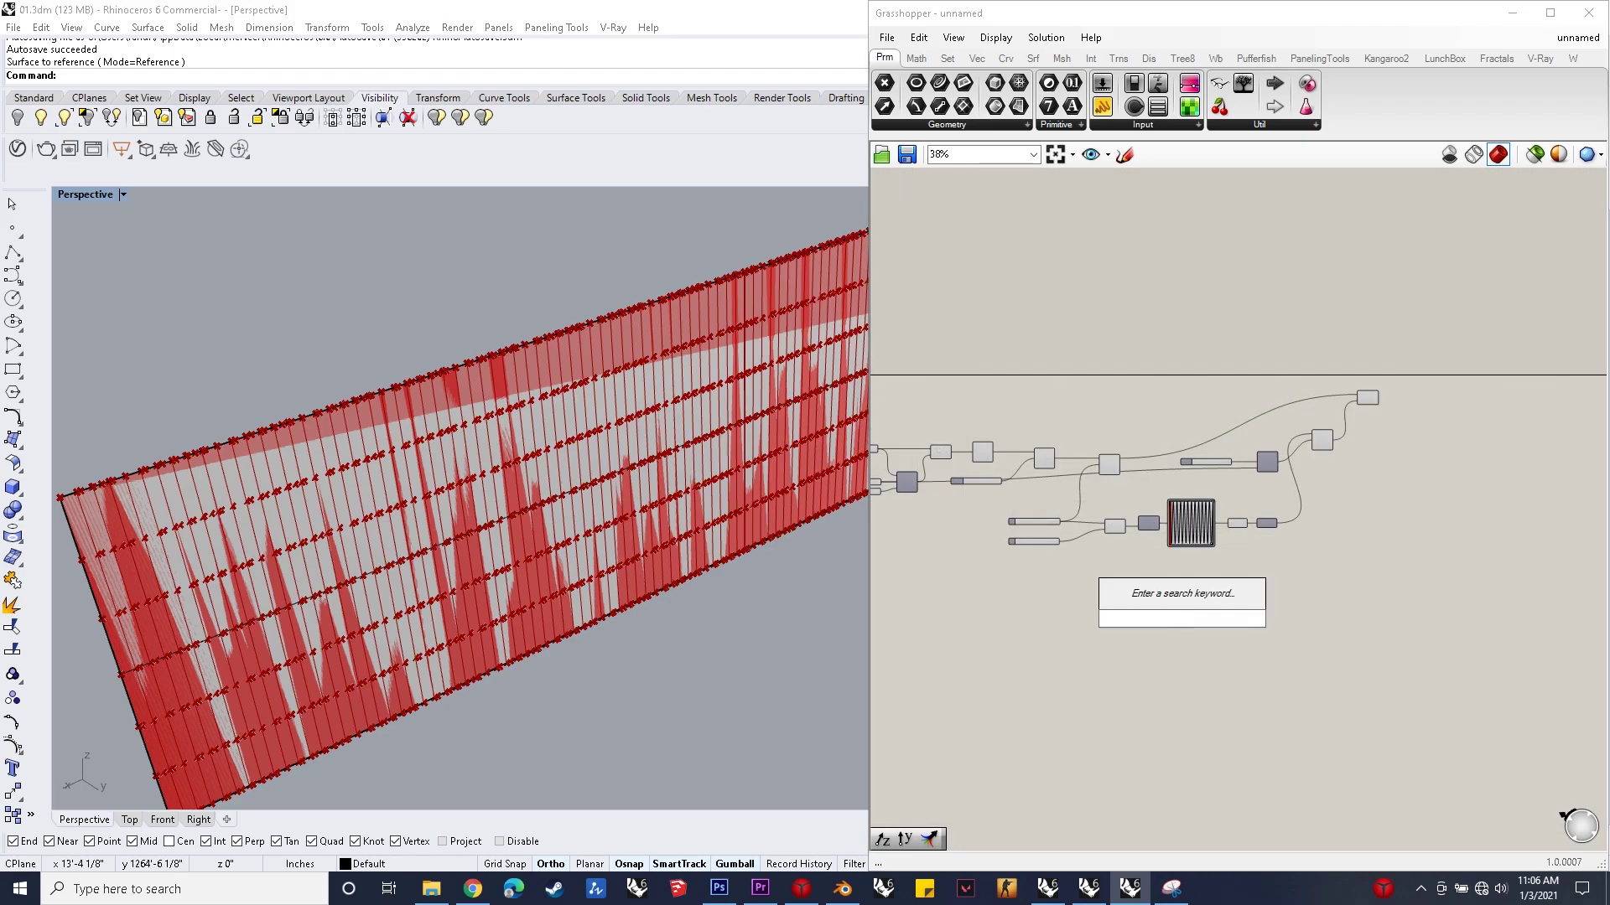
pyautogui.write('graphmap')
pyautogui.press('Return')
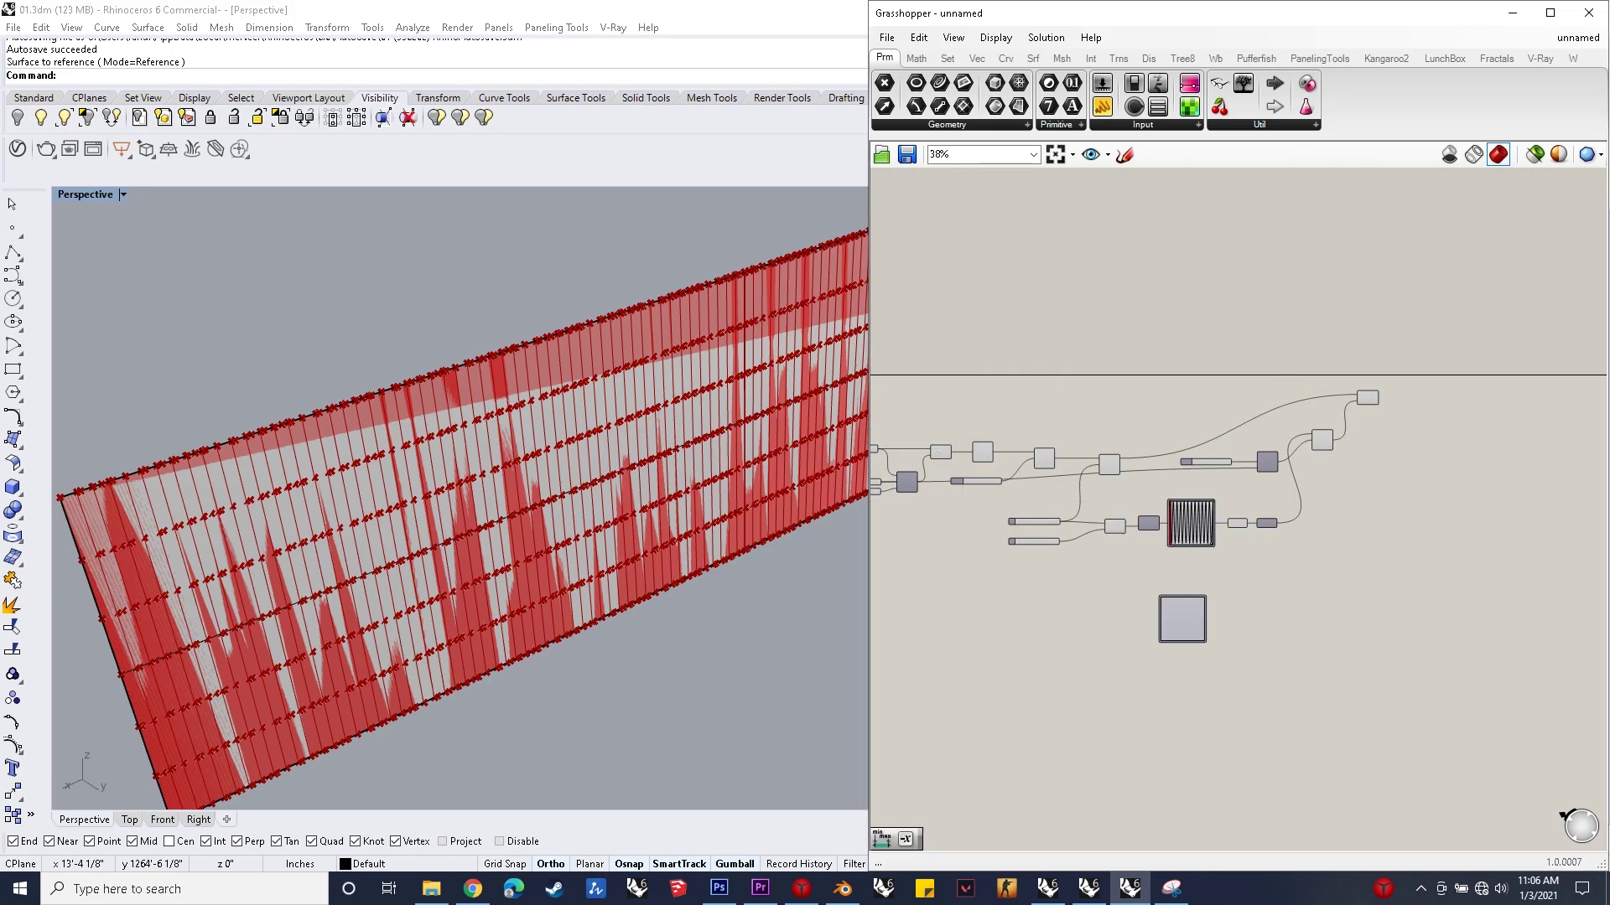
# Step: Add a Range component before the second Graph Mapper and wire its output to the mapper
pyautogui.scroll(3, 1135, 644)
pyautogui.doubleClick(1105, 592)
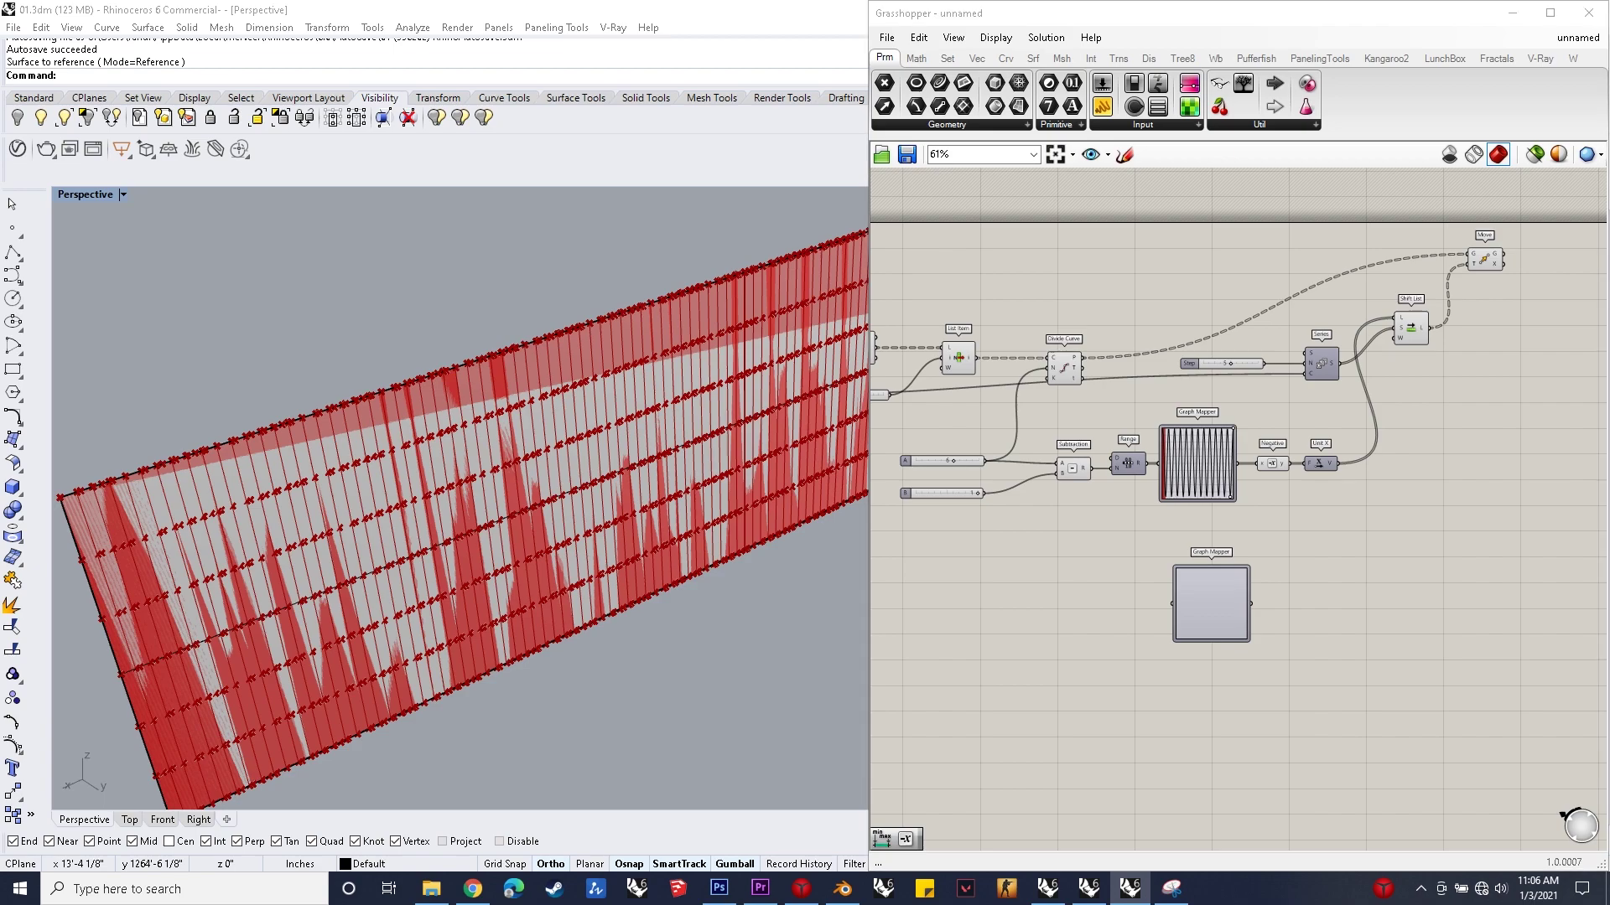
pyautogui.write('range')
pyautogui.press('Return')
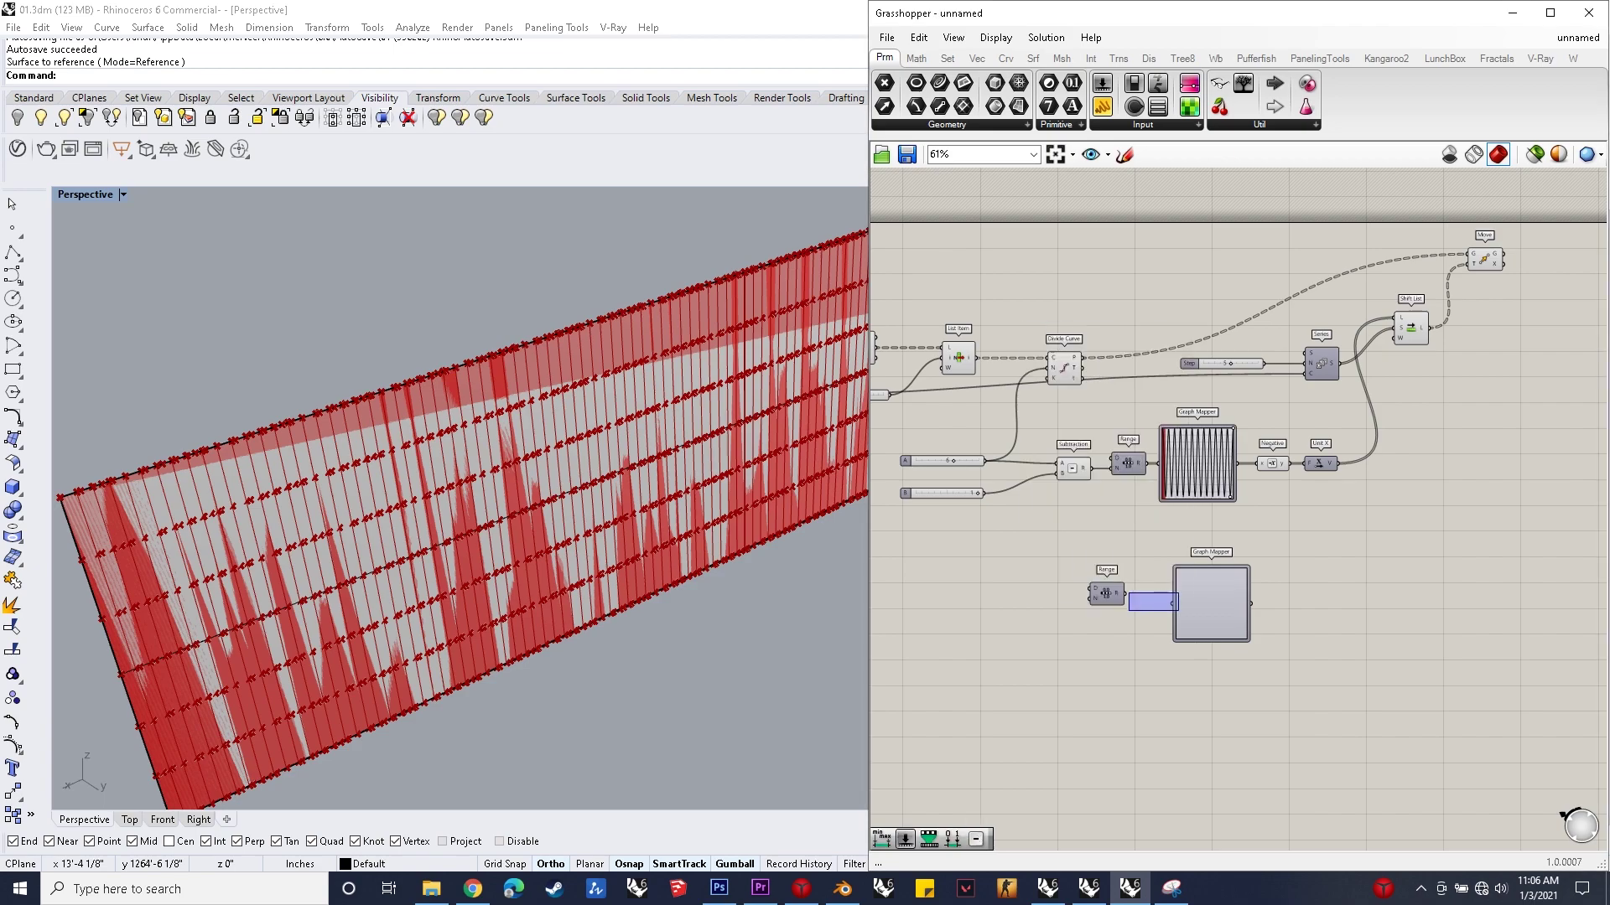
pyautogui.moveTo(1107, 592); pyautogui.dragTo(1139, 603)
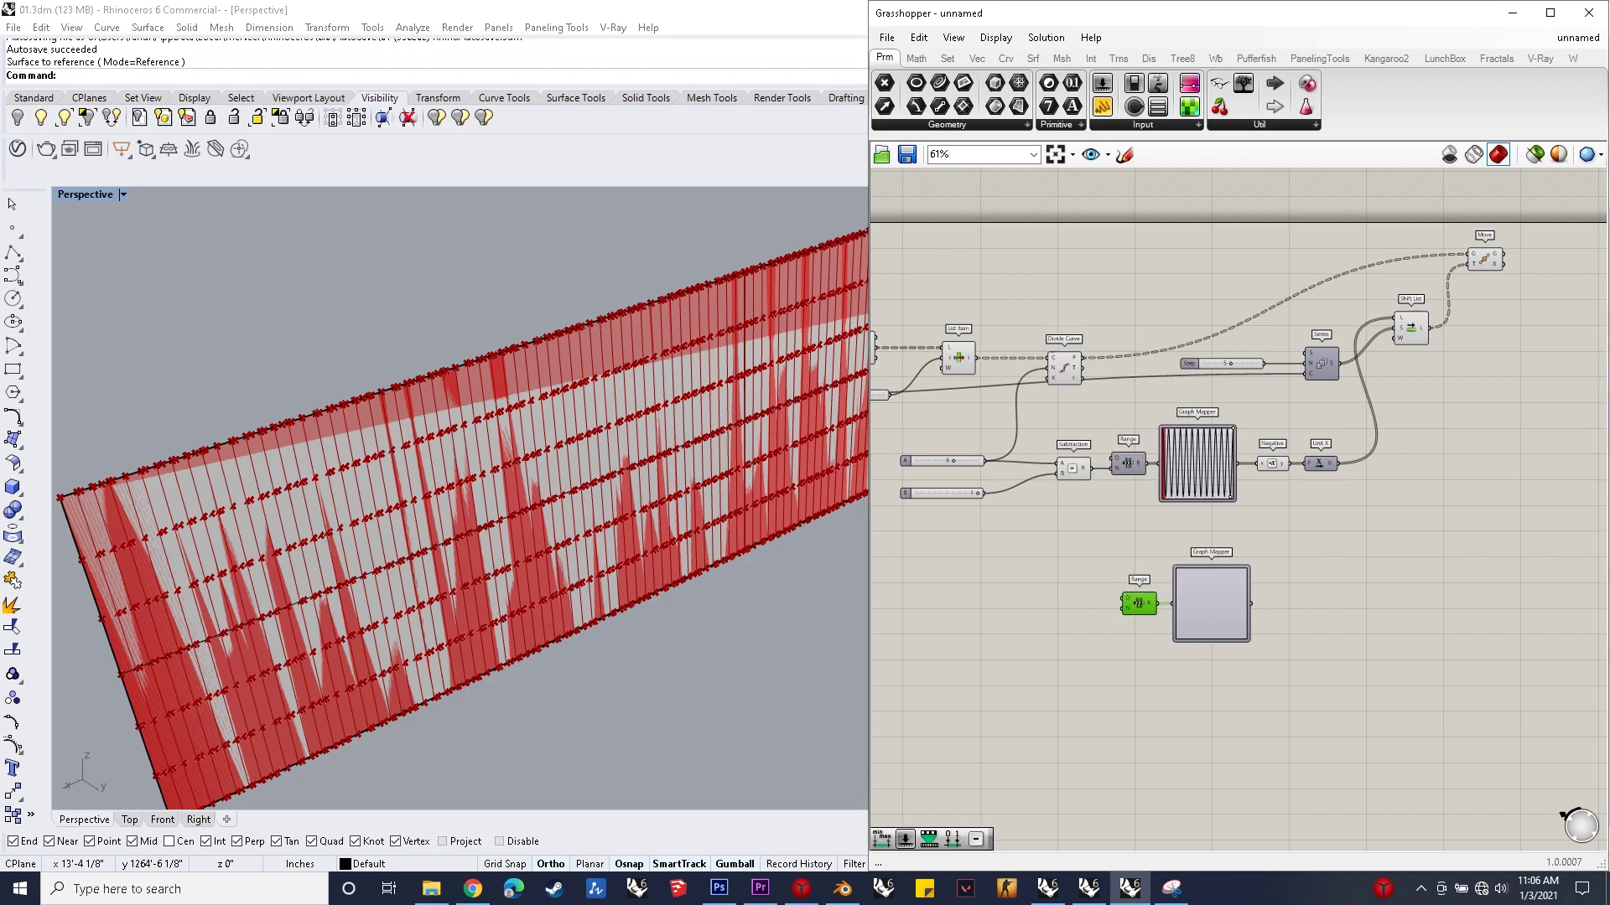
# Step: Add a Subtraction component and place it before the second Range
pyautogui.doubleClick(1007, 557)
pyautogui.write('s')
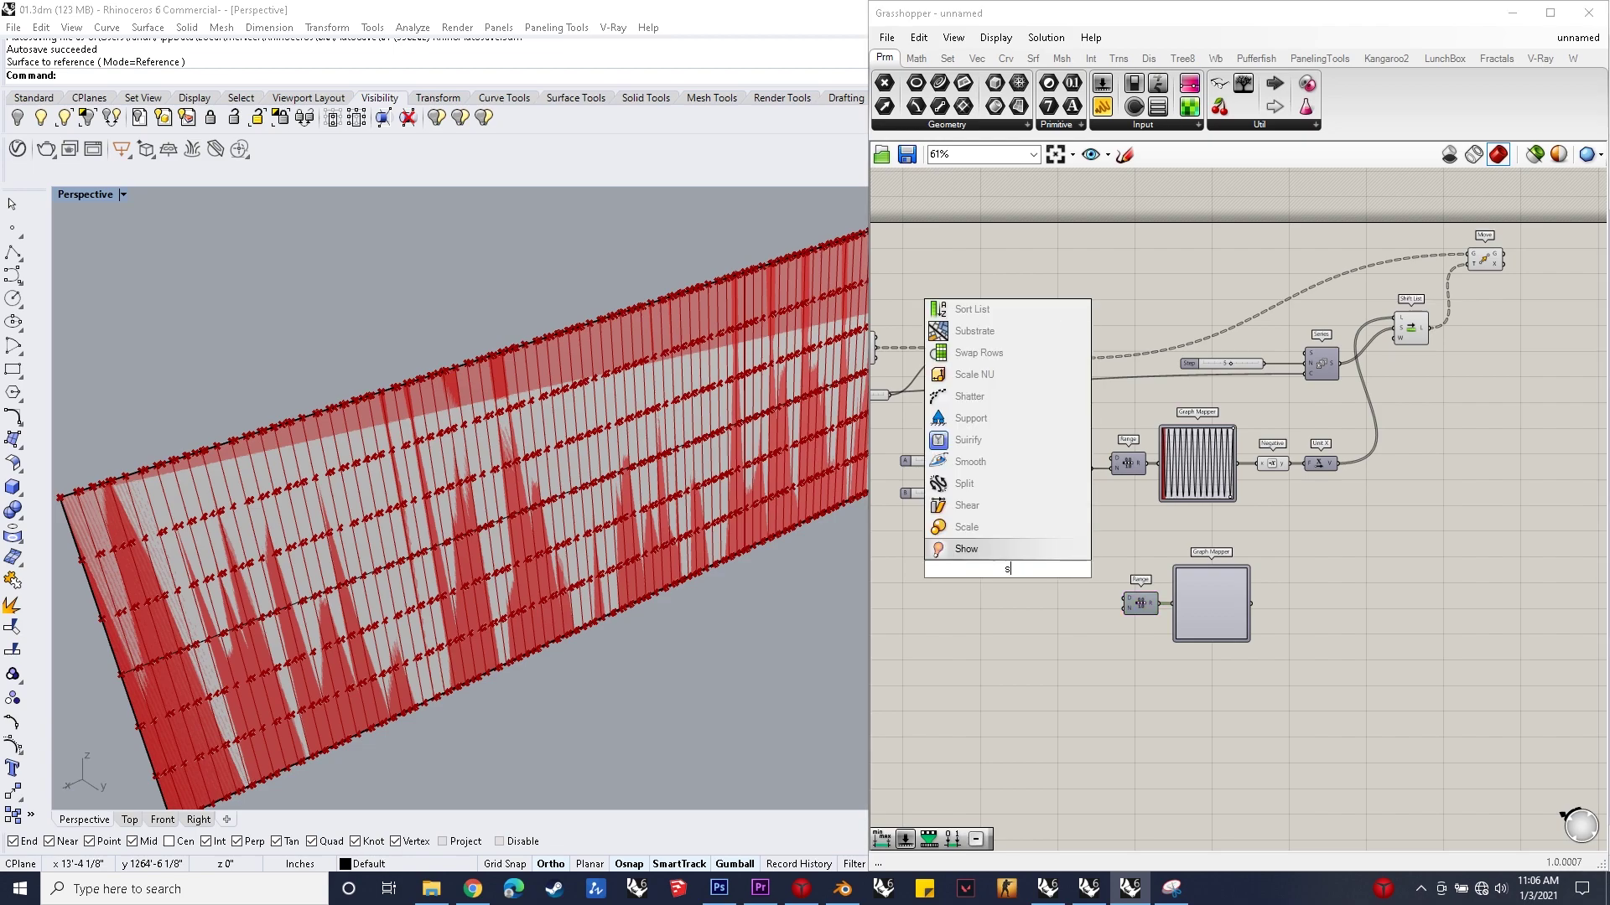
pyautogui.write('ubractio')
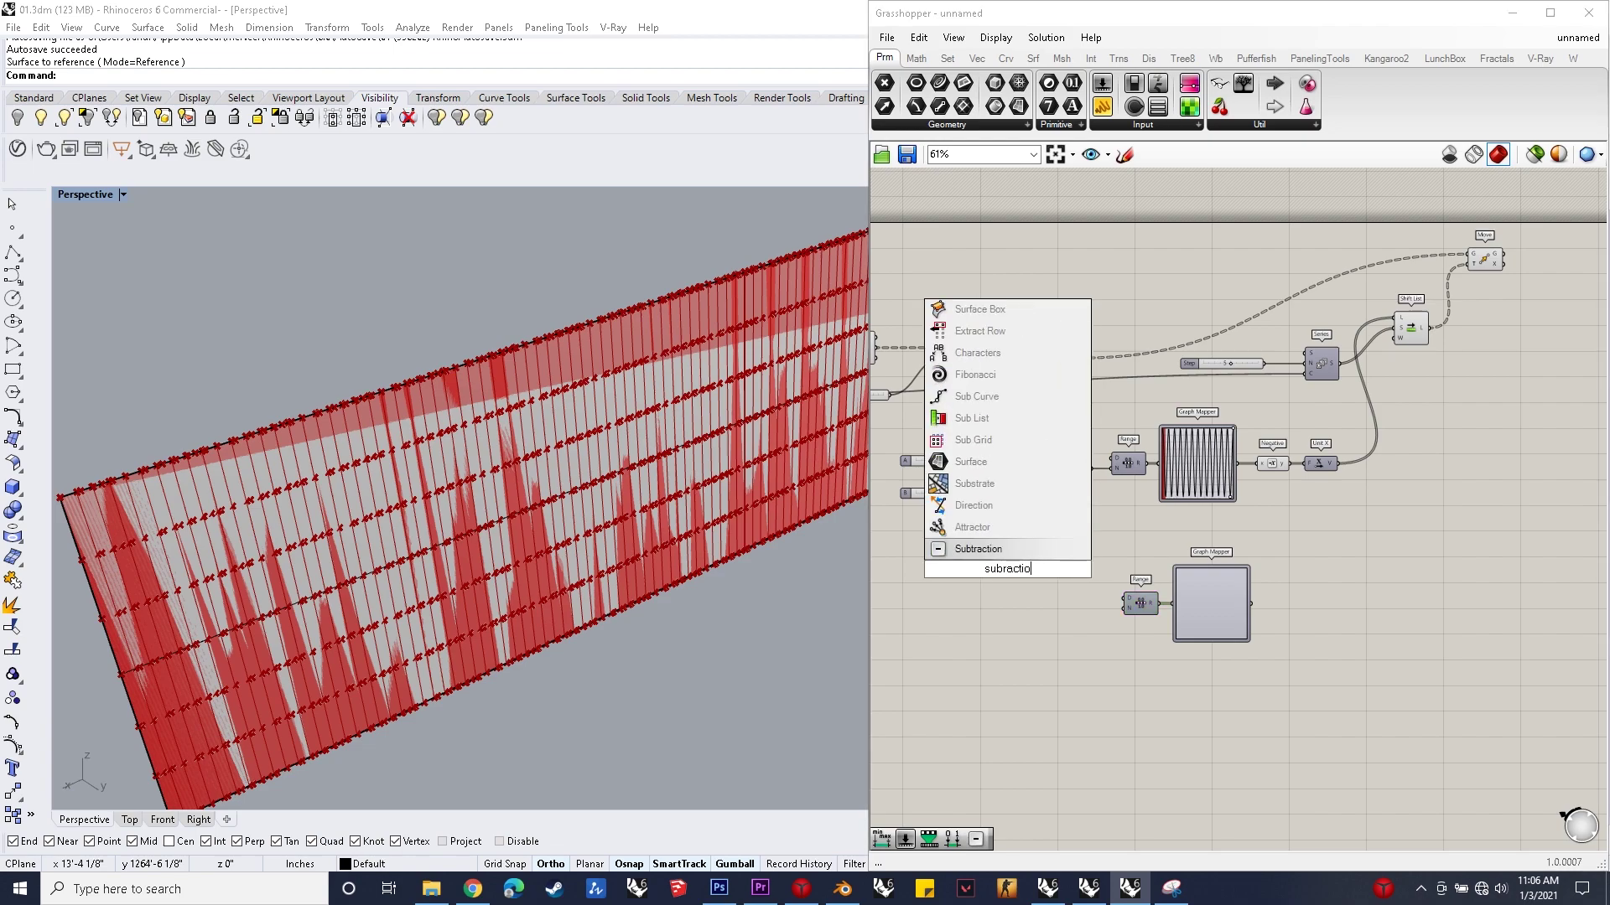
pyautogui.press('Return')
pyautogui.moveTo(1058, 594); pyautogui.dragTo(1074, 612)
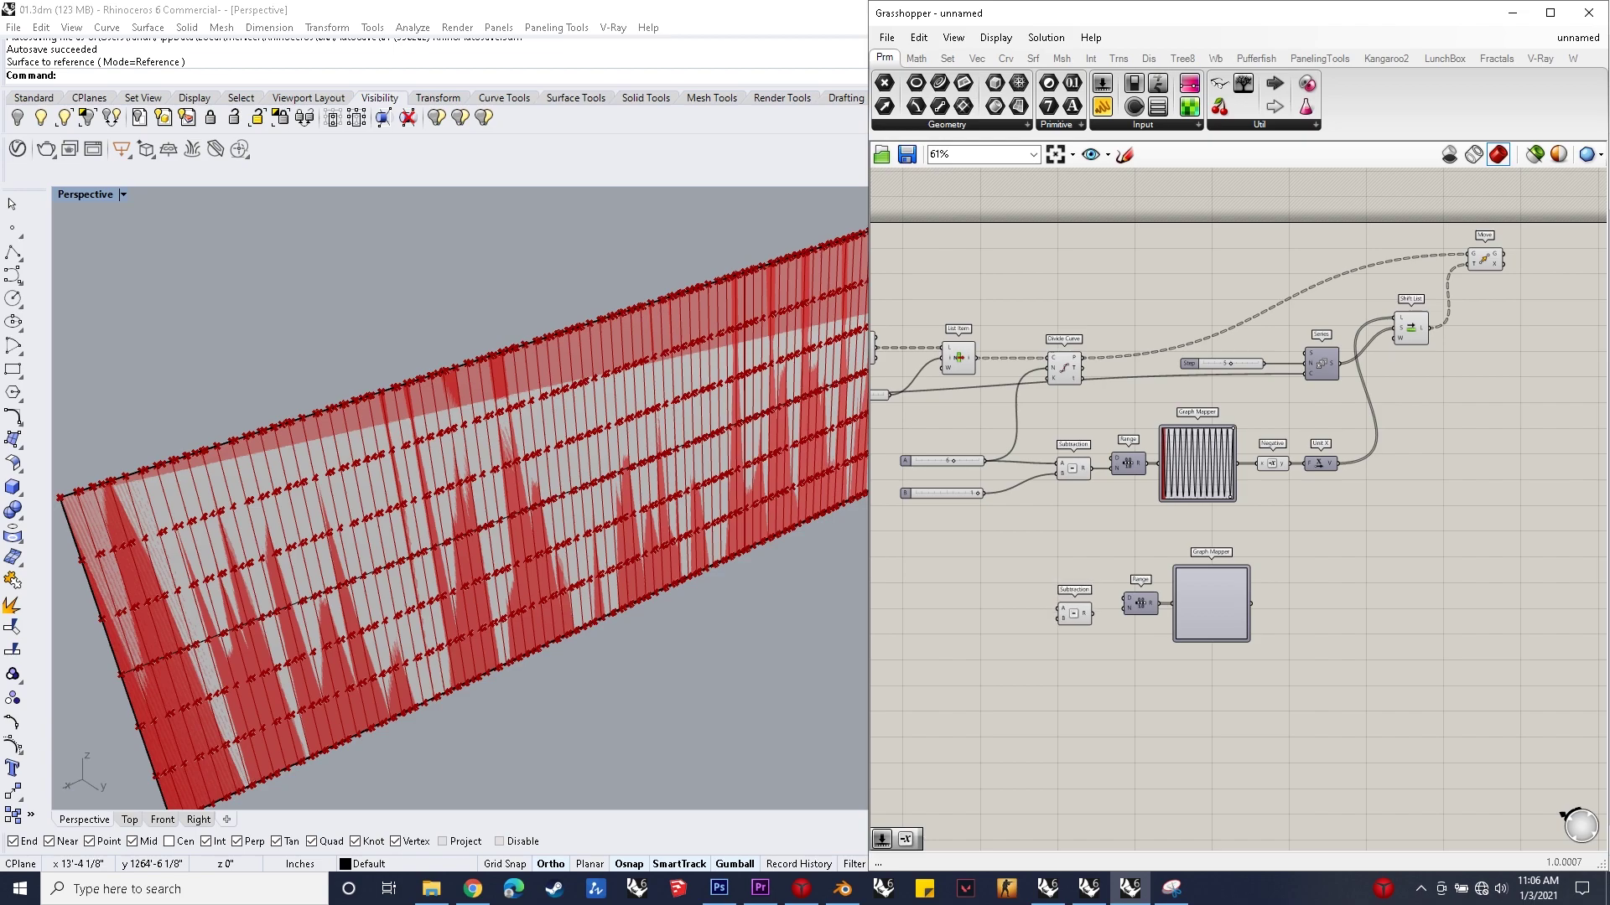
# Step: Wire the division-count slider and a new slider set to 1 into the second Subtraction, and its result into the Range's steps input
pyautogui.doubleClick(939, 601)
pyautogui.write('1')
pyautogui.press('Return')
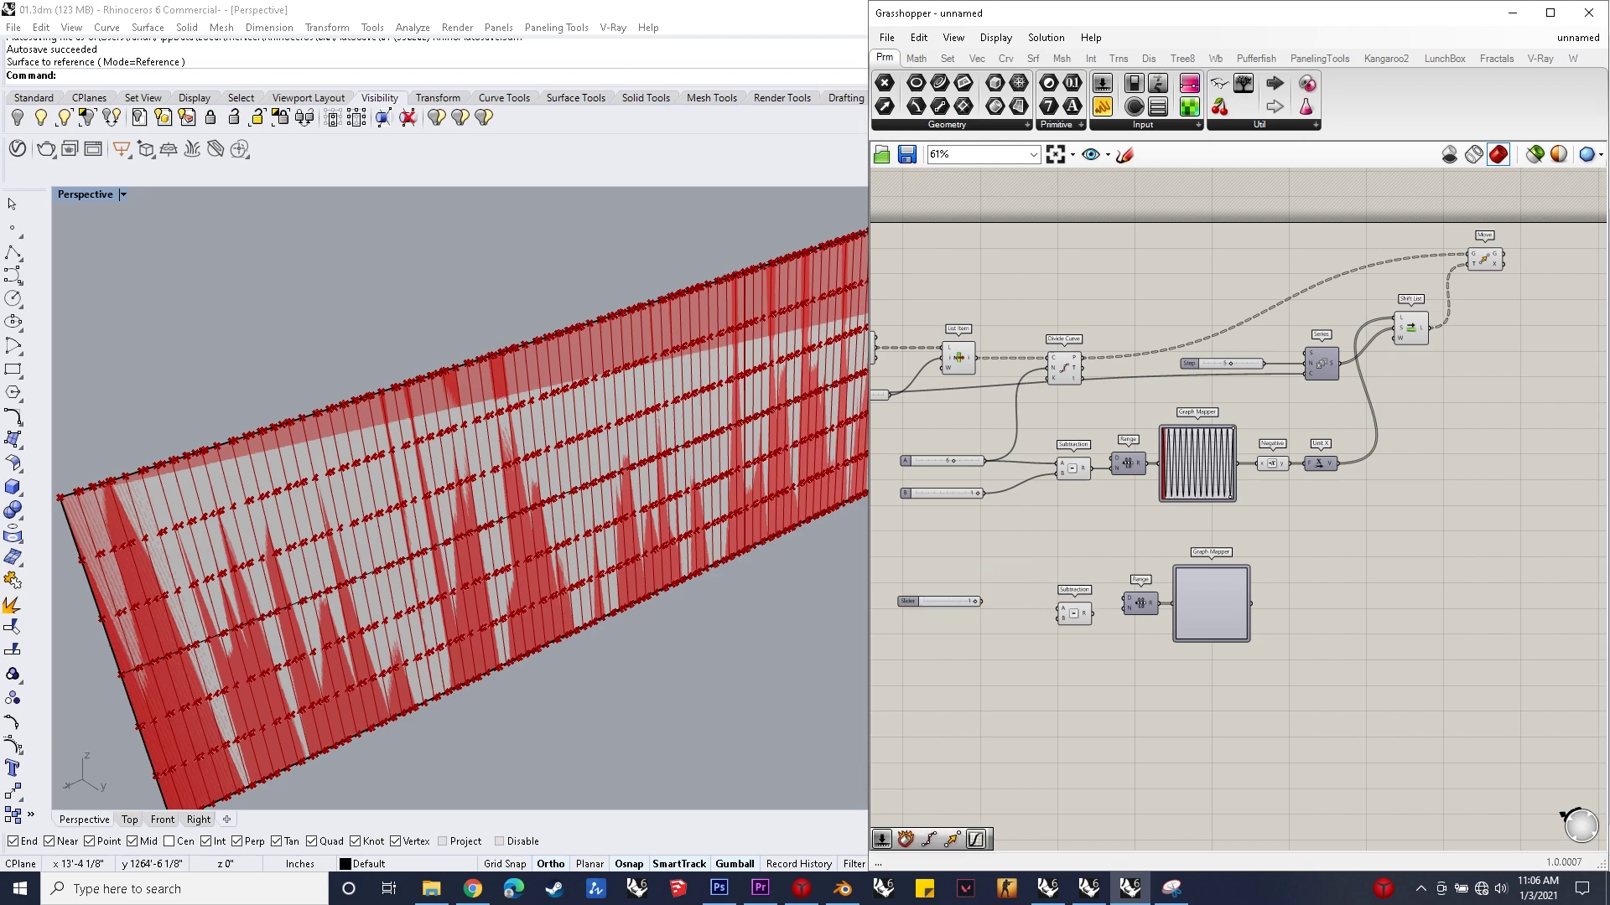
pyautogui.moveTo(906, 602); pyautogui.dragTo(942, 618)
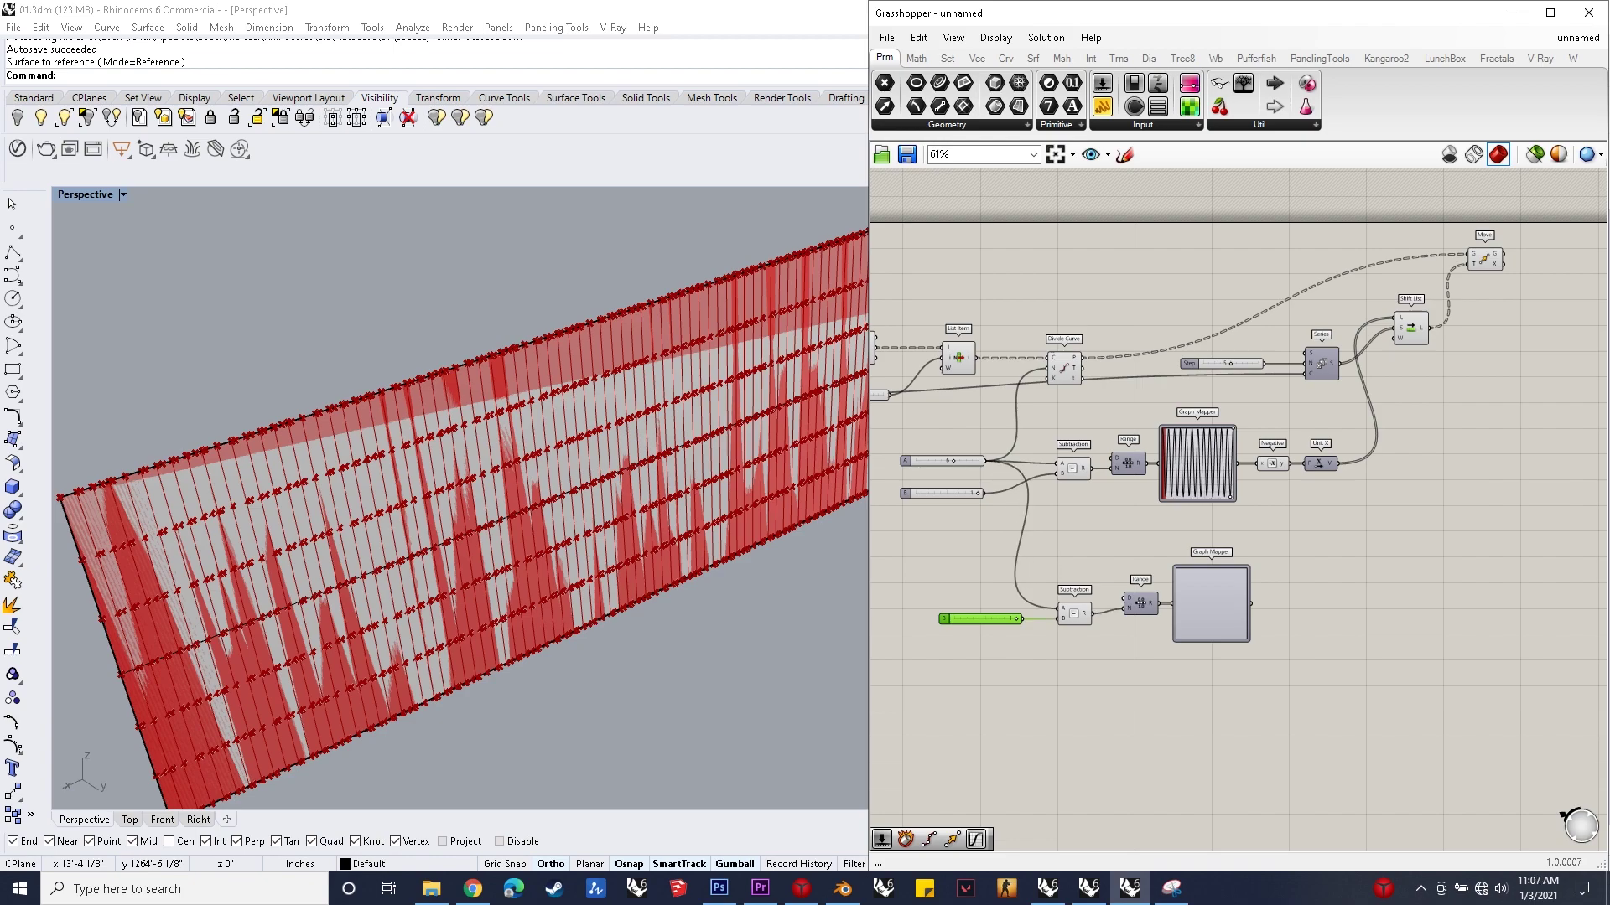
# Step: Set the second Graph Mapper's graph type to Sine
pyautogui.rightClick(1206, 595)
pyautogui.moveTo(1266, 803)
pyautogui.click(1379, 823)
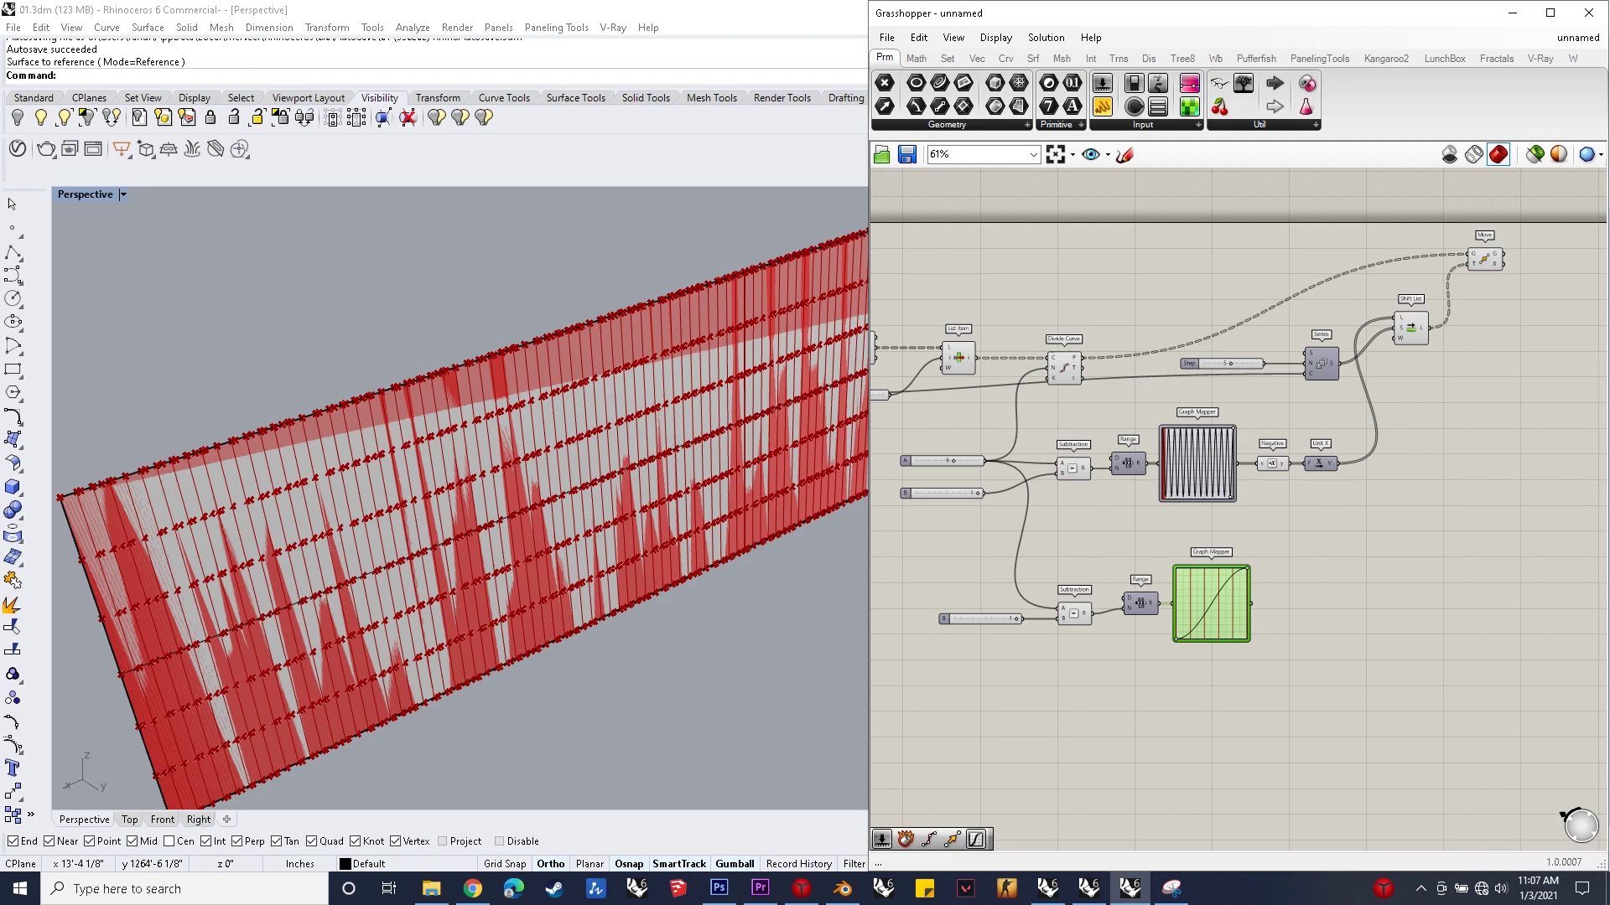
# Step: Set the upper limits of the second Graph Mapper's X and Y domains to 30
pyautogui.scroll(3, 1199, 600)
pyautogui.doubleClick(1199, 600)
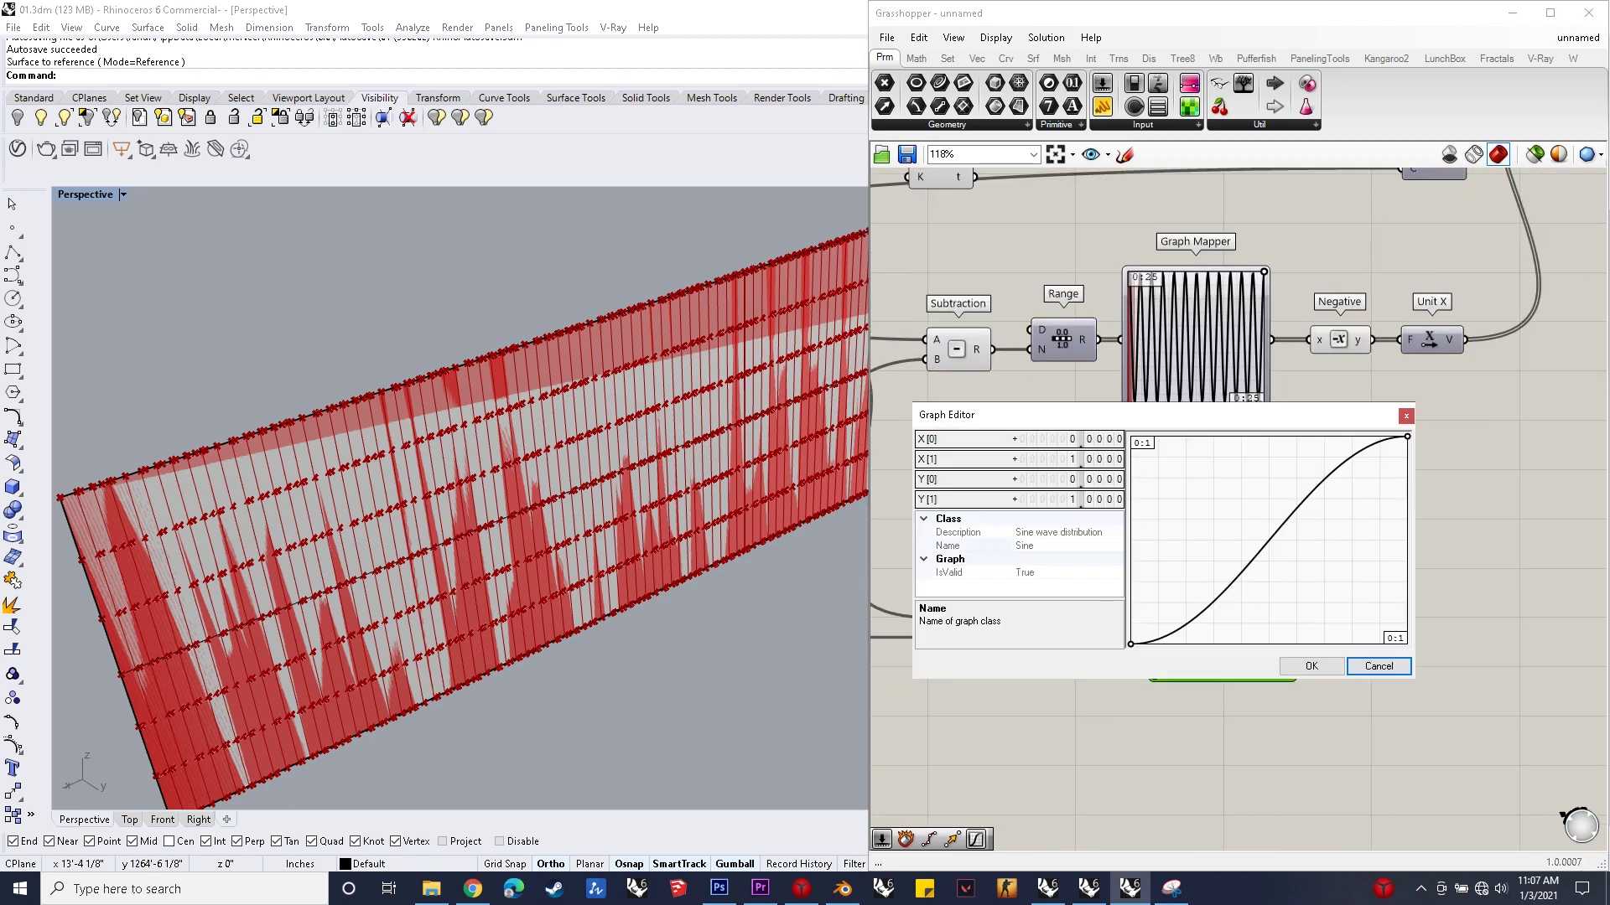
pyautogui.doubleClick(977, 460)
pyautogui.write('30')
pyautogui.press('Return')
pyautogui.doubleClick(977, 500)
pyautogui.write('30')
pyautogui.press('Return')
pyautogui.click(1312, 667)
# Step: Reshape the second Graph Mapper's sine curve into about one full wave with its trough in the middle
pyautogui.moveTo(1154, 675); pyautogui.dragTo(1244, 666)
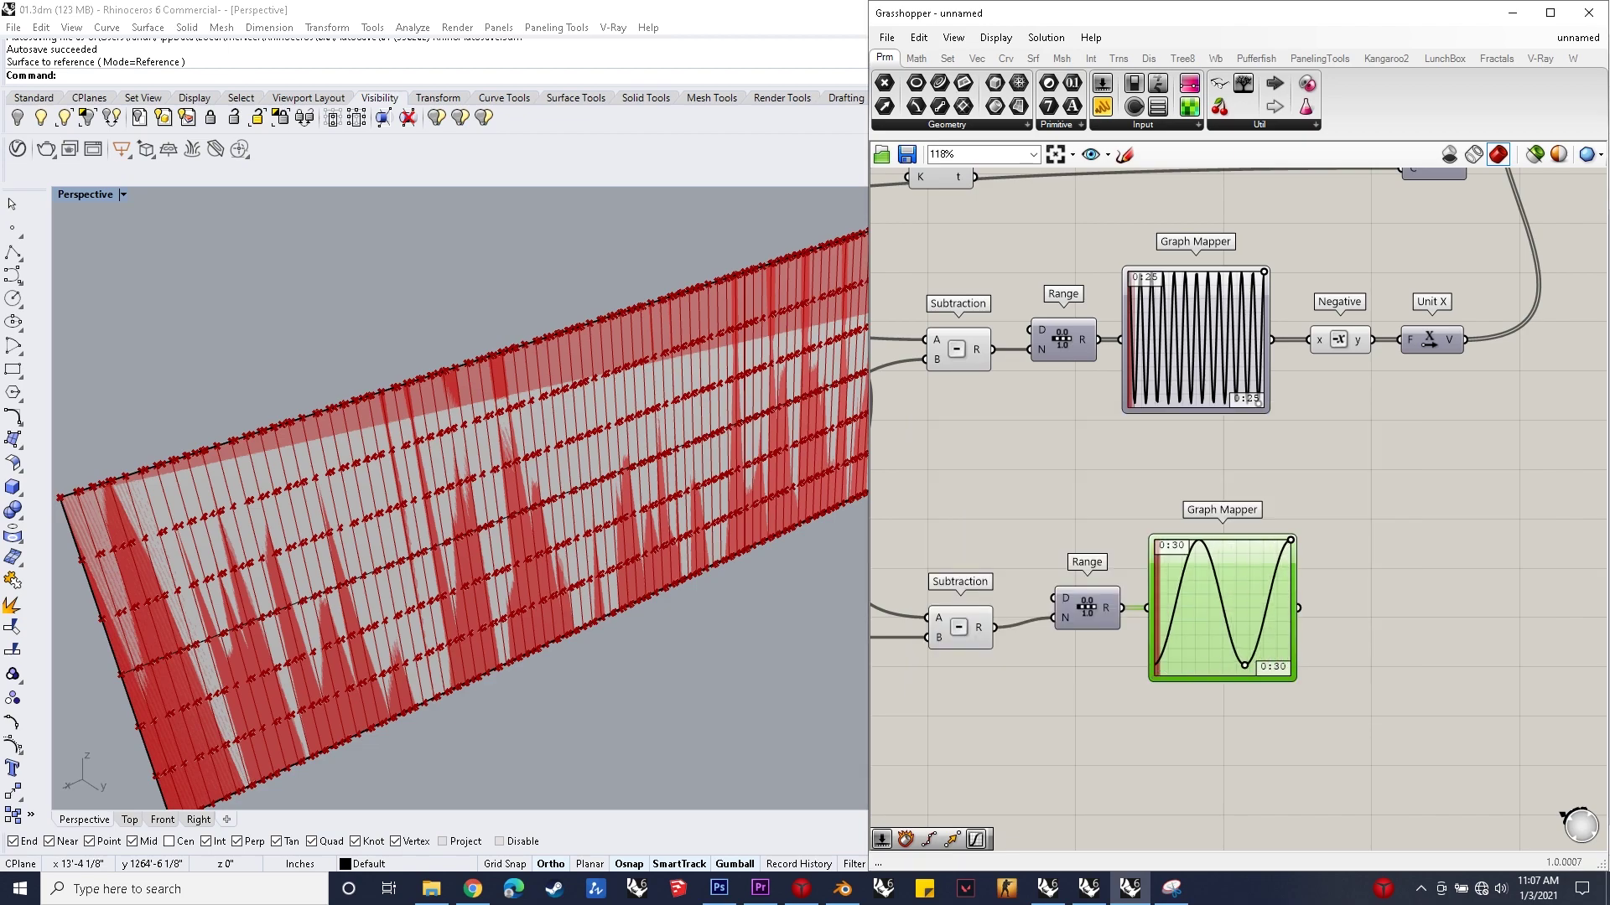
pyautogui.scroll(-2, 941, 669)
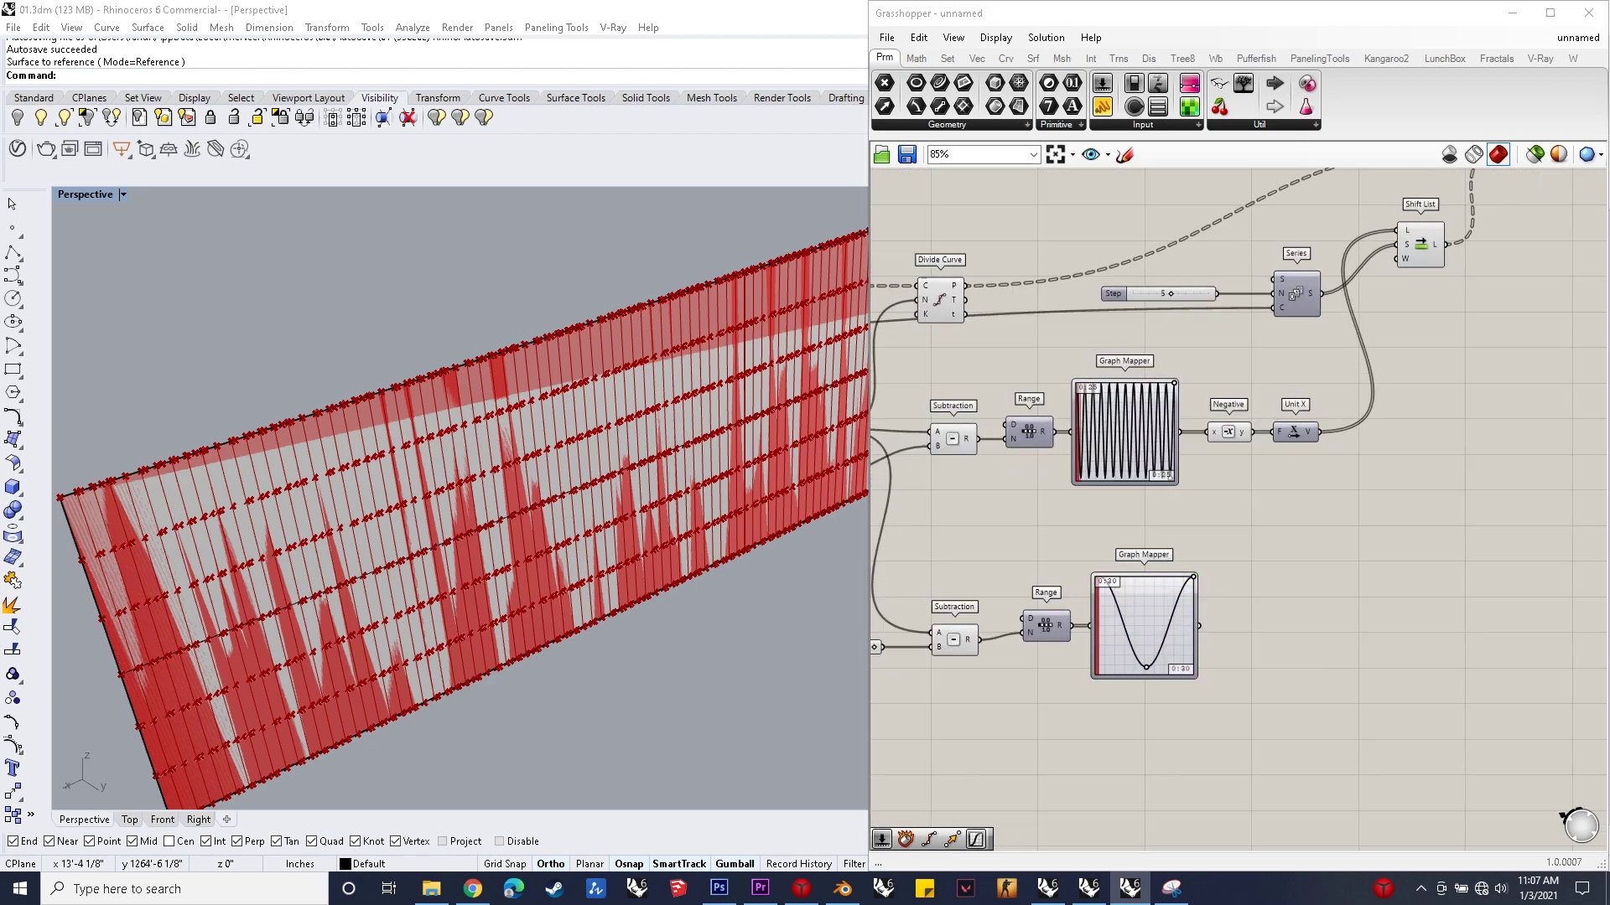
# Step: Add a second Shift List component to the canvas and place it below the first one
pyautogui.doubleClick(1443, 519)
pyautogui.write('shift lis')
pyautogui.press('Return')
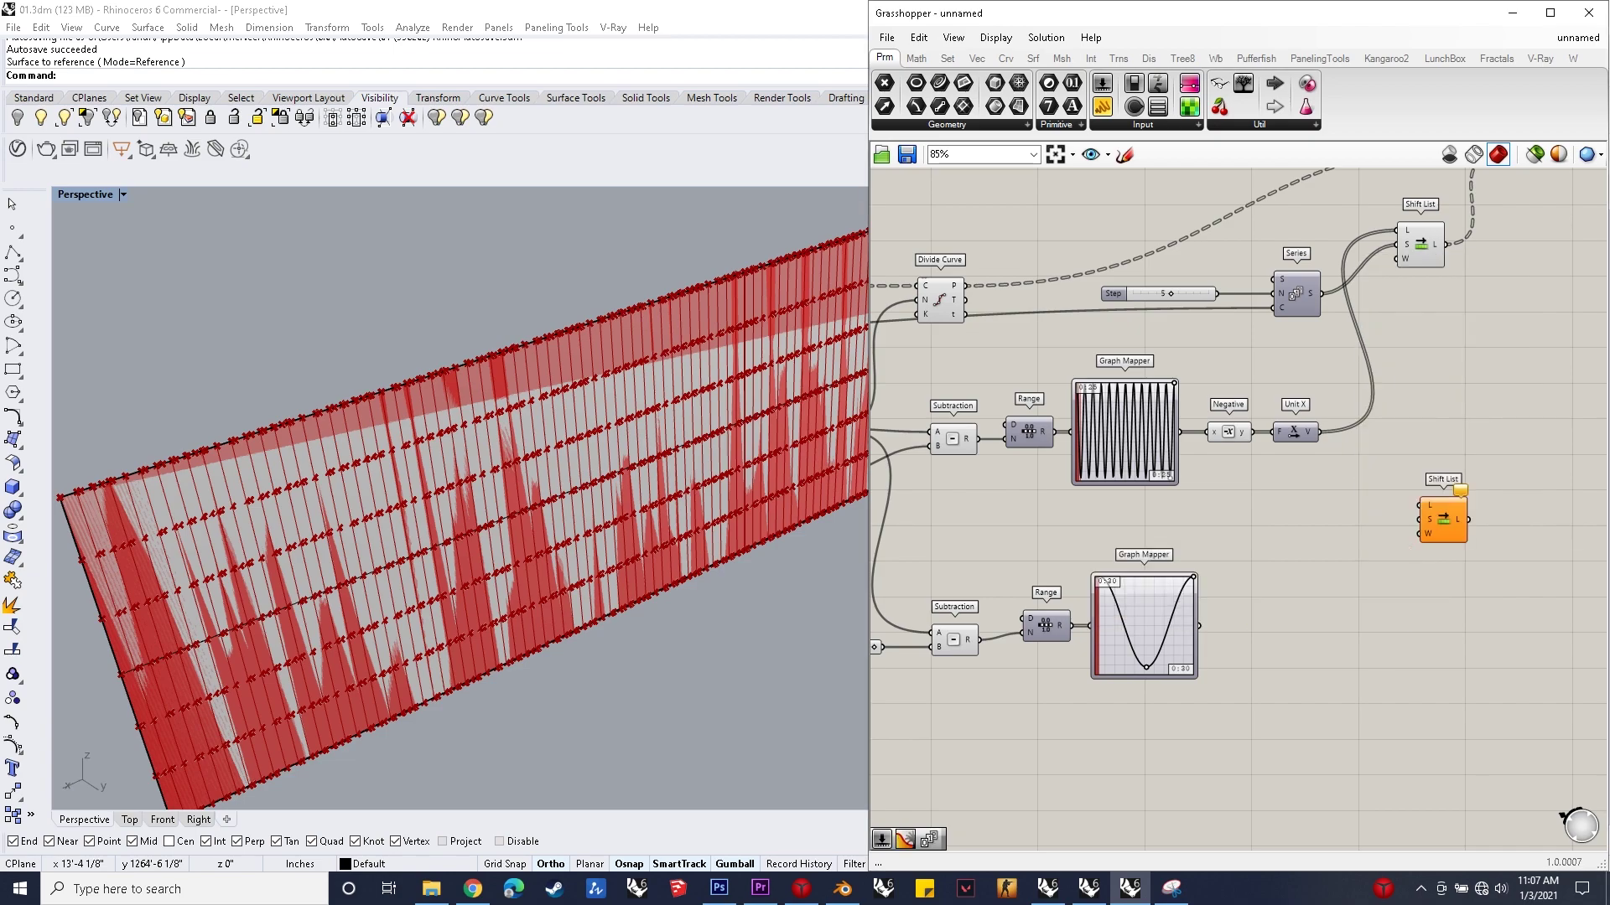
pyautogui.moveTo(1443, 519); pyautogui.dragTo(1464, 484)
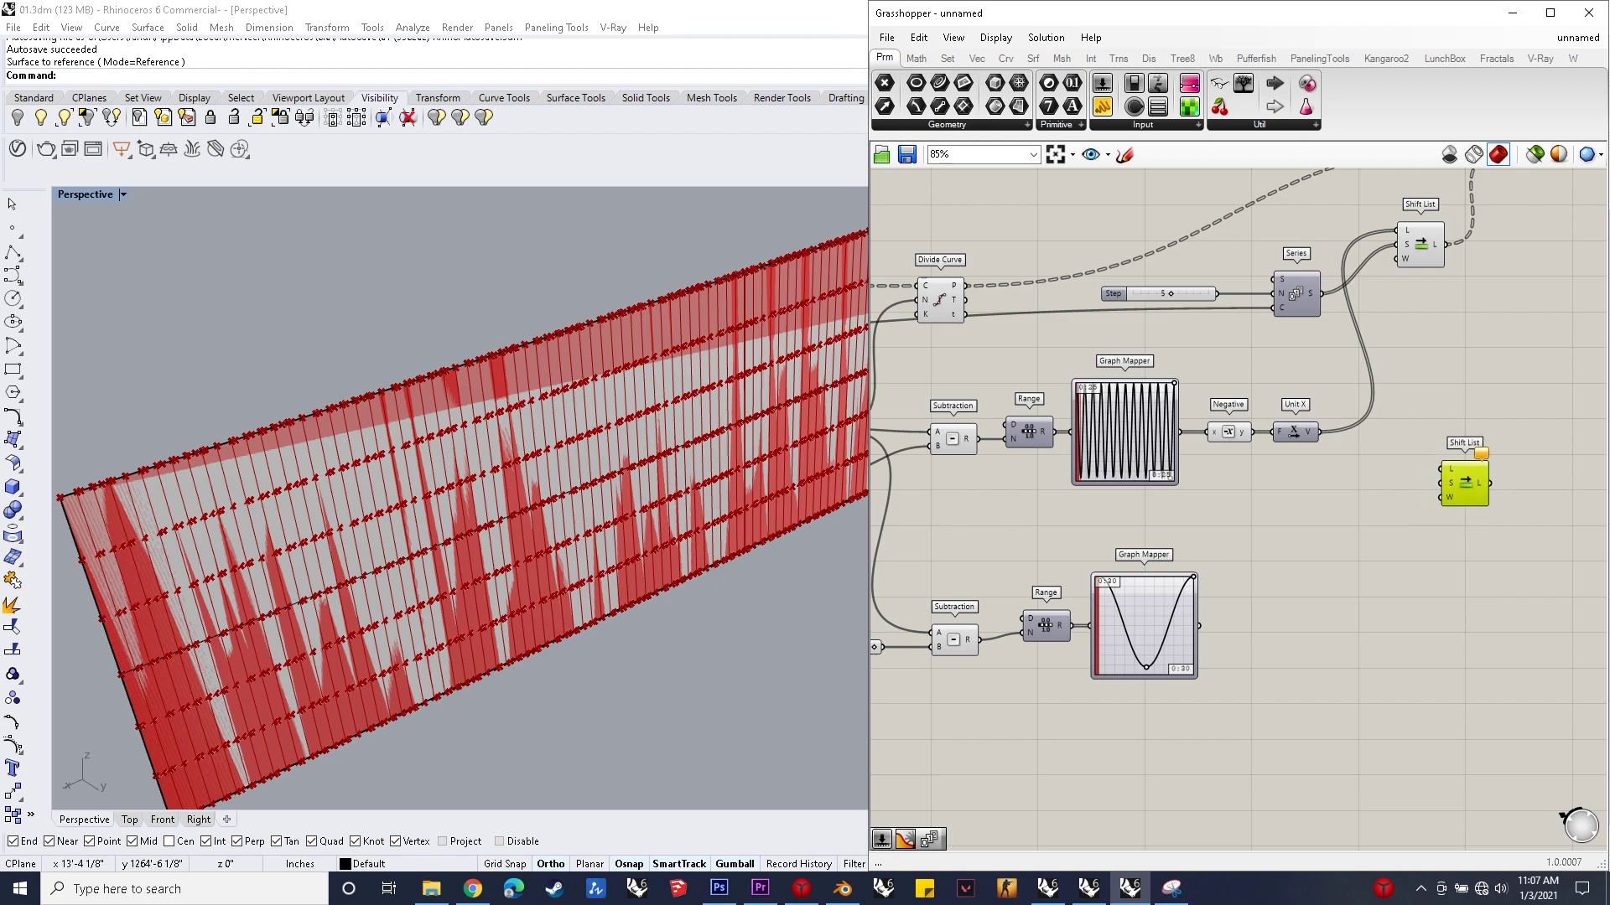
pyautogui.doubleClick(1276, 625)
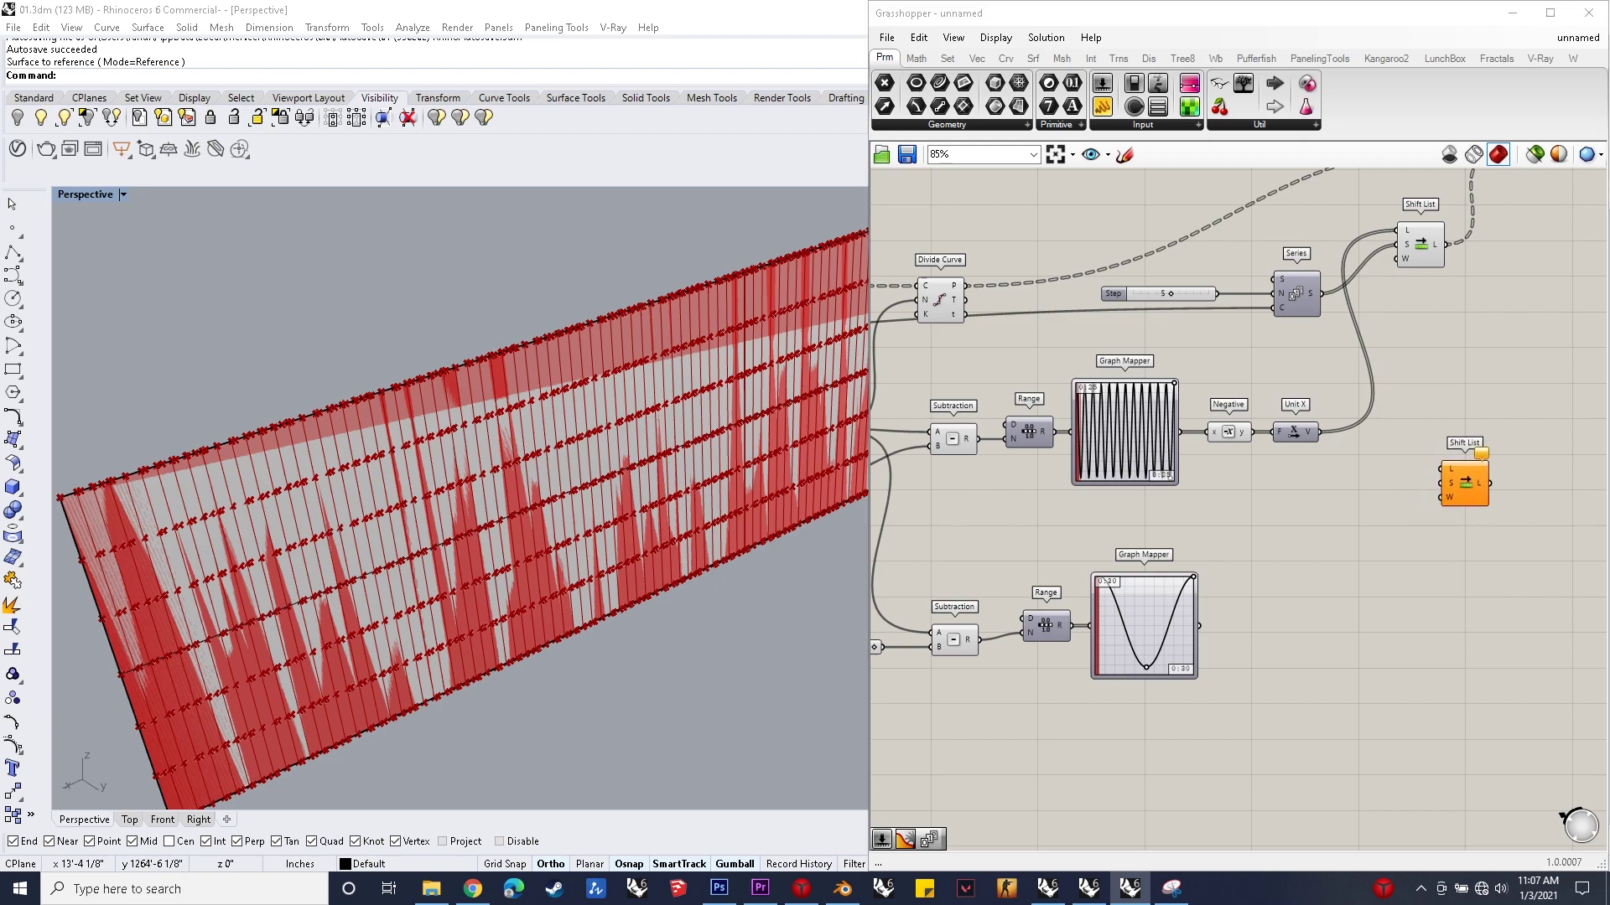
pyautogui.write('x')
pyautogui.press('Return')
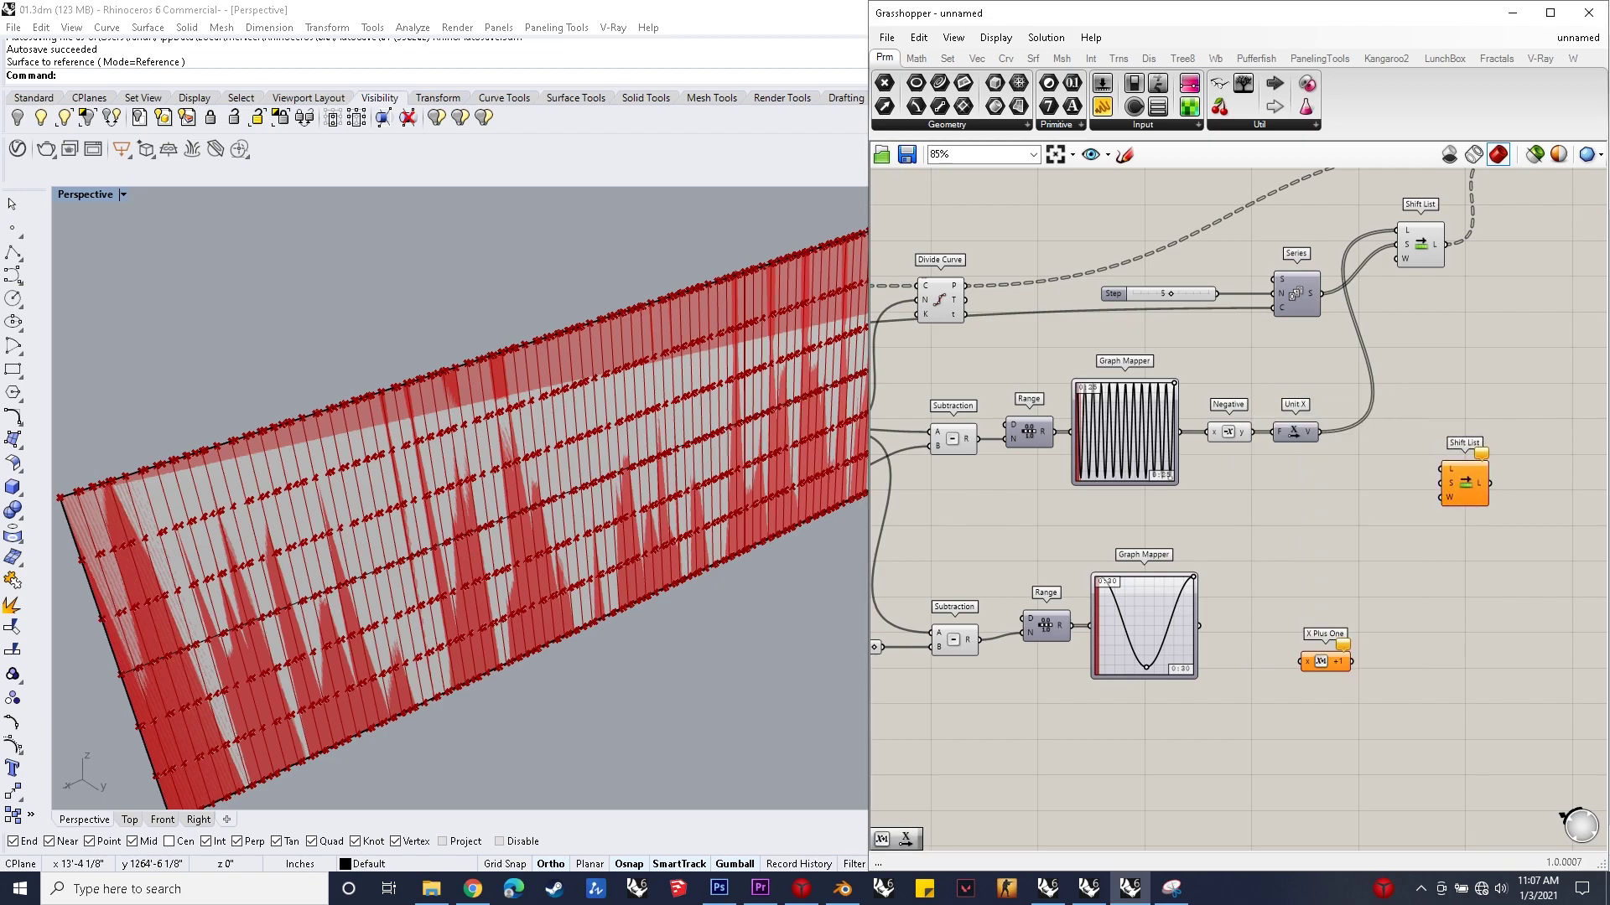
# Step: Add a Negative component beside the second Graph Mapper, feed it the mapper's output and line it up
pyautogui.doubleClick(1253, 642)
pyautogui.write('negative')
pyautogui.press('Return')
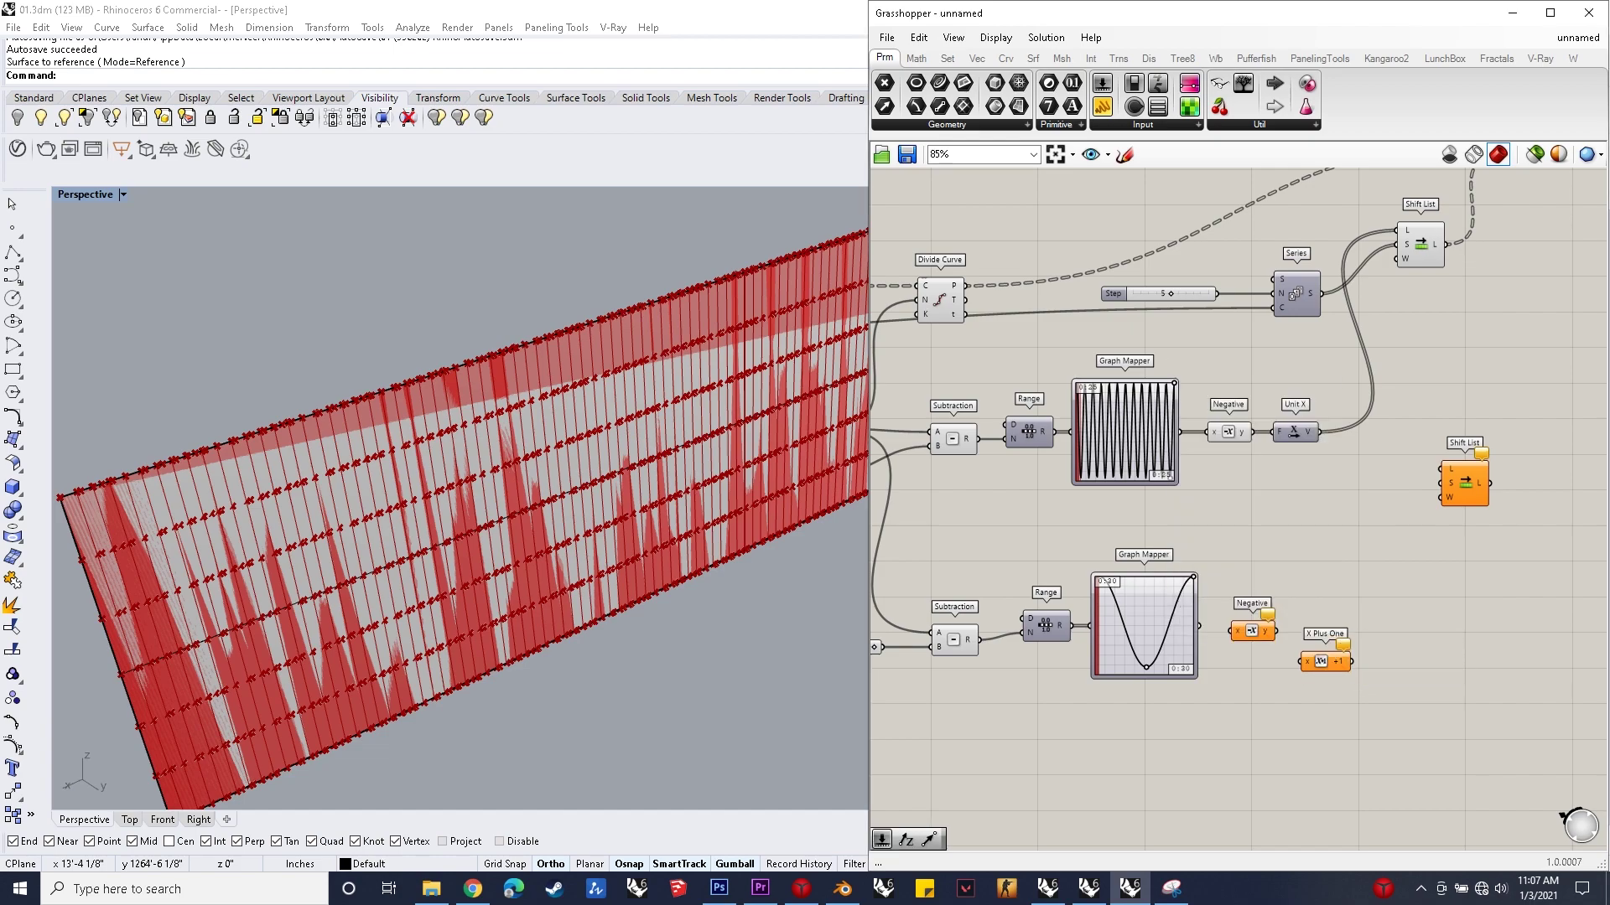
pyautogui.scroll(3, 1227, 641)
pyautogui.moveTo(1183, 617); pyautogui.dragTo(1235, 625)
pyautogui.moveTo(1268, 627); pyautogui.dragTo(1264, 619)
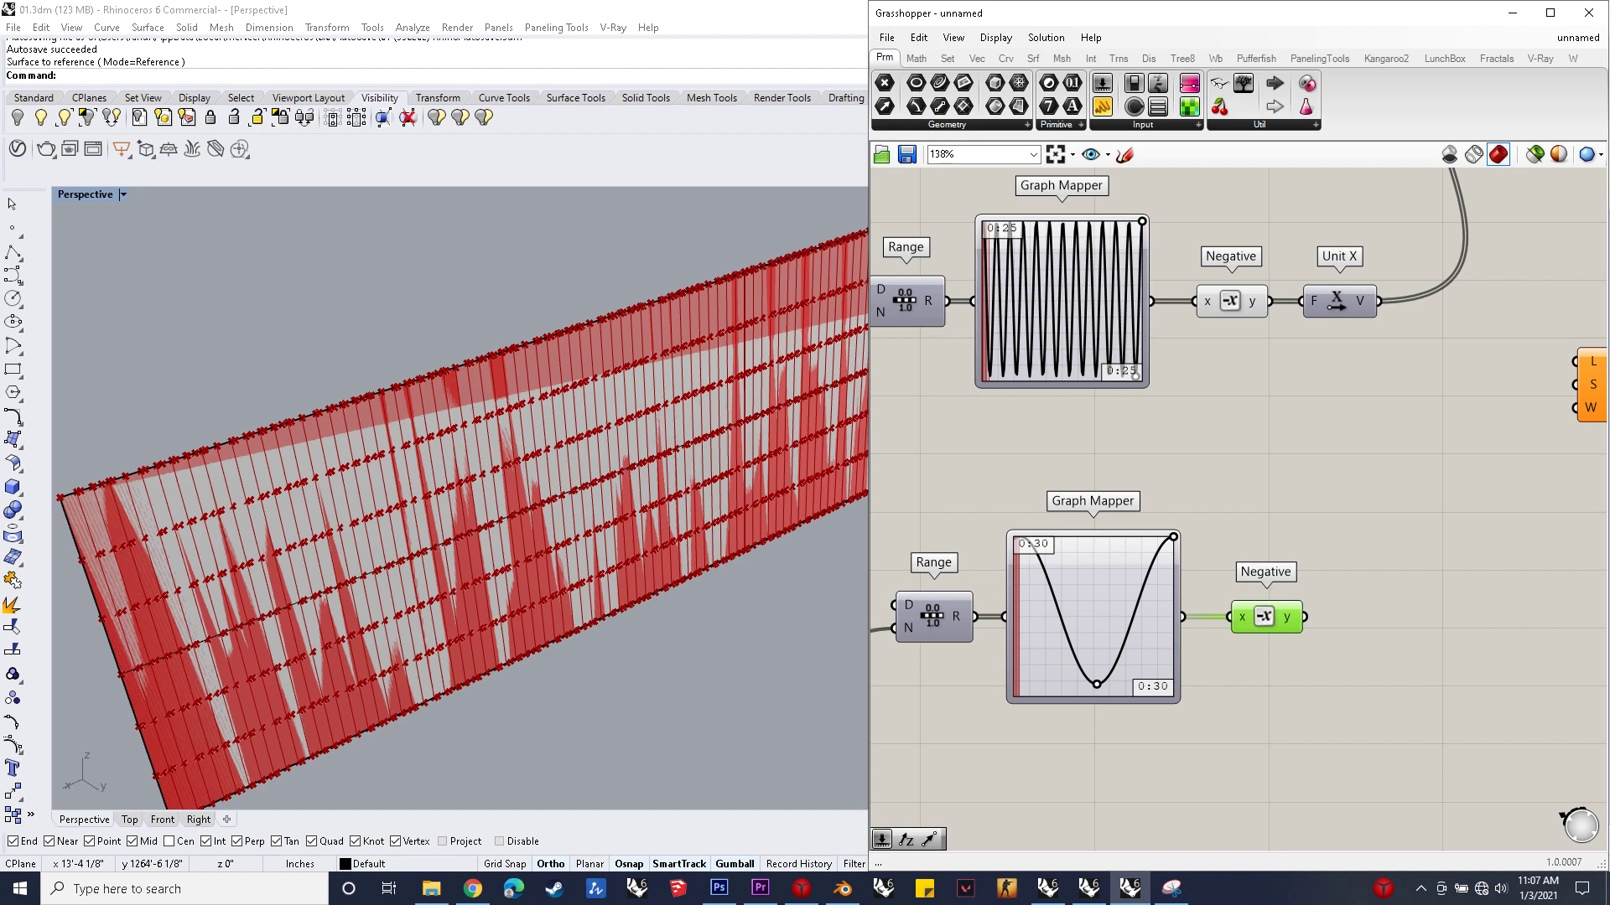
# Step: Add a Unit X component after the second Negative and connect the Negative result to its factor input
pyautogui.doubleClick(1473, 603)
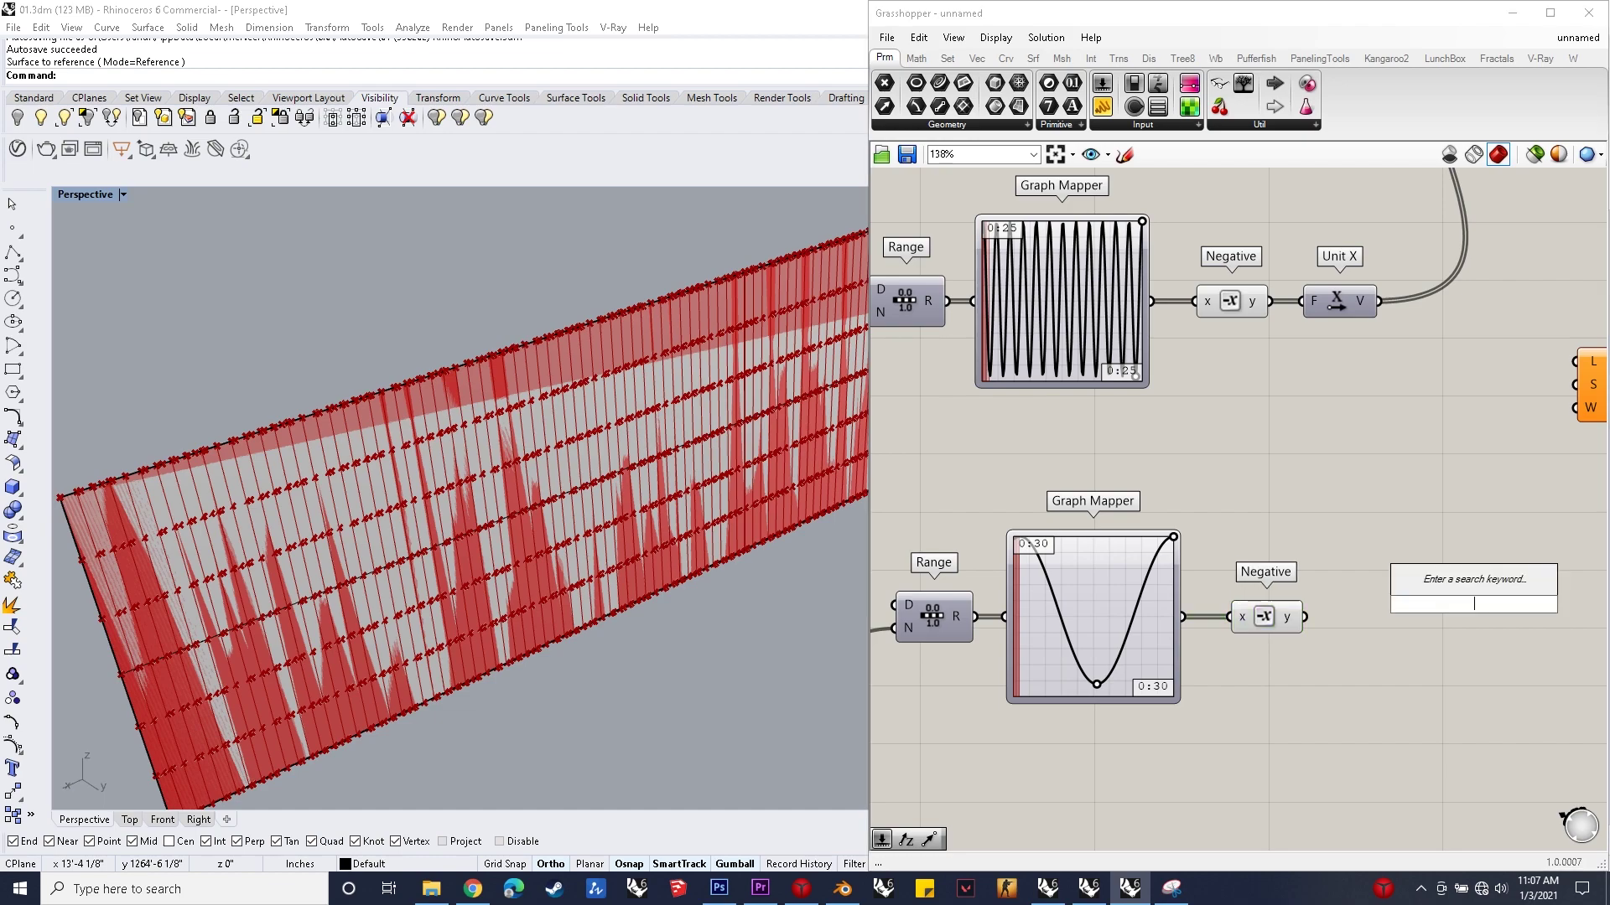
pyautogui.write('x')
pyautogui.click(1438, 540)
pyautogui.moveTo(1305, 617); pyautogui.dragTo(1410, 603)
# Step: Wire the Series output into the second Shift List's shift input and the lower Unit X vector into its list input
pyautogui.scroll(-3, 1334, 589)
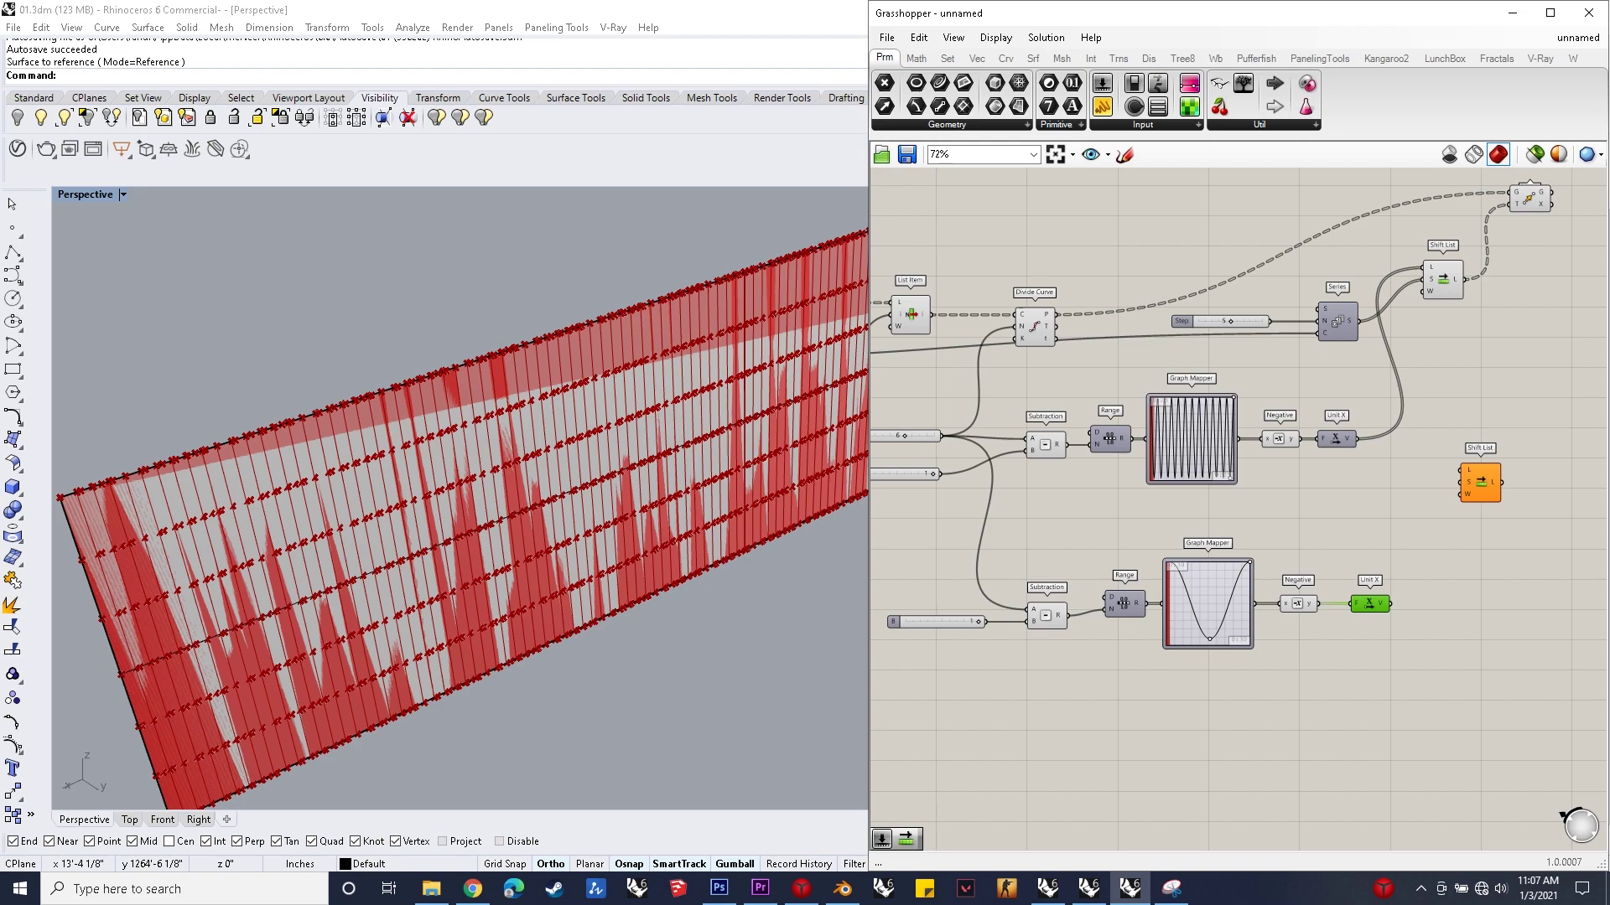
pyautogui.moveTo(1463, 482); pyautogui.dragTo(1345, 341)
pyautogui.moveTo(1480, 482); pyautogui.dragTo(1521, 472)
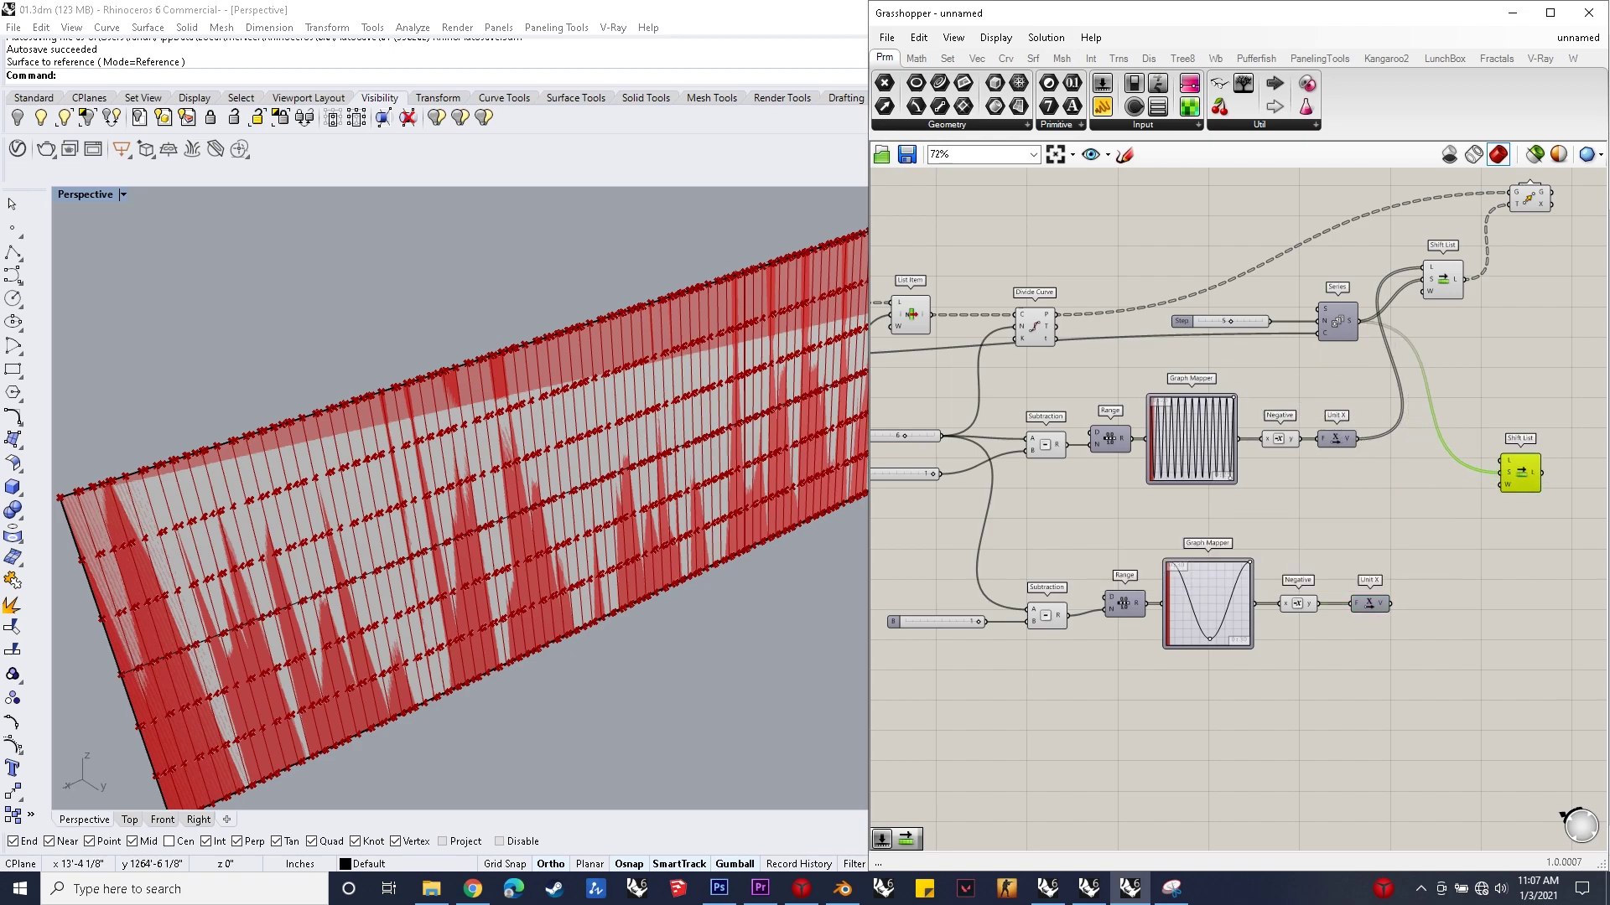
pyautogui.moveTo(1390, 603); pyautogui.dragTo(1506, 432)
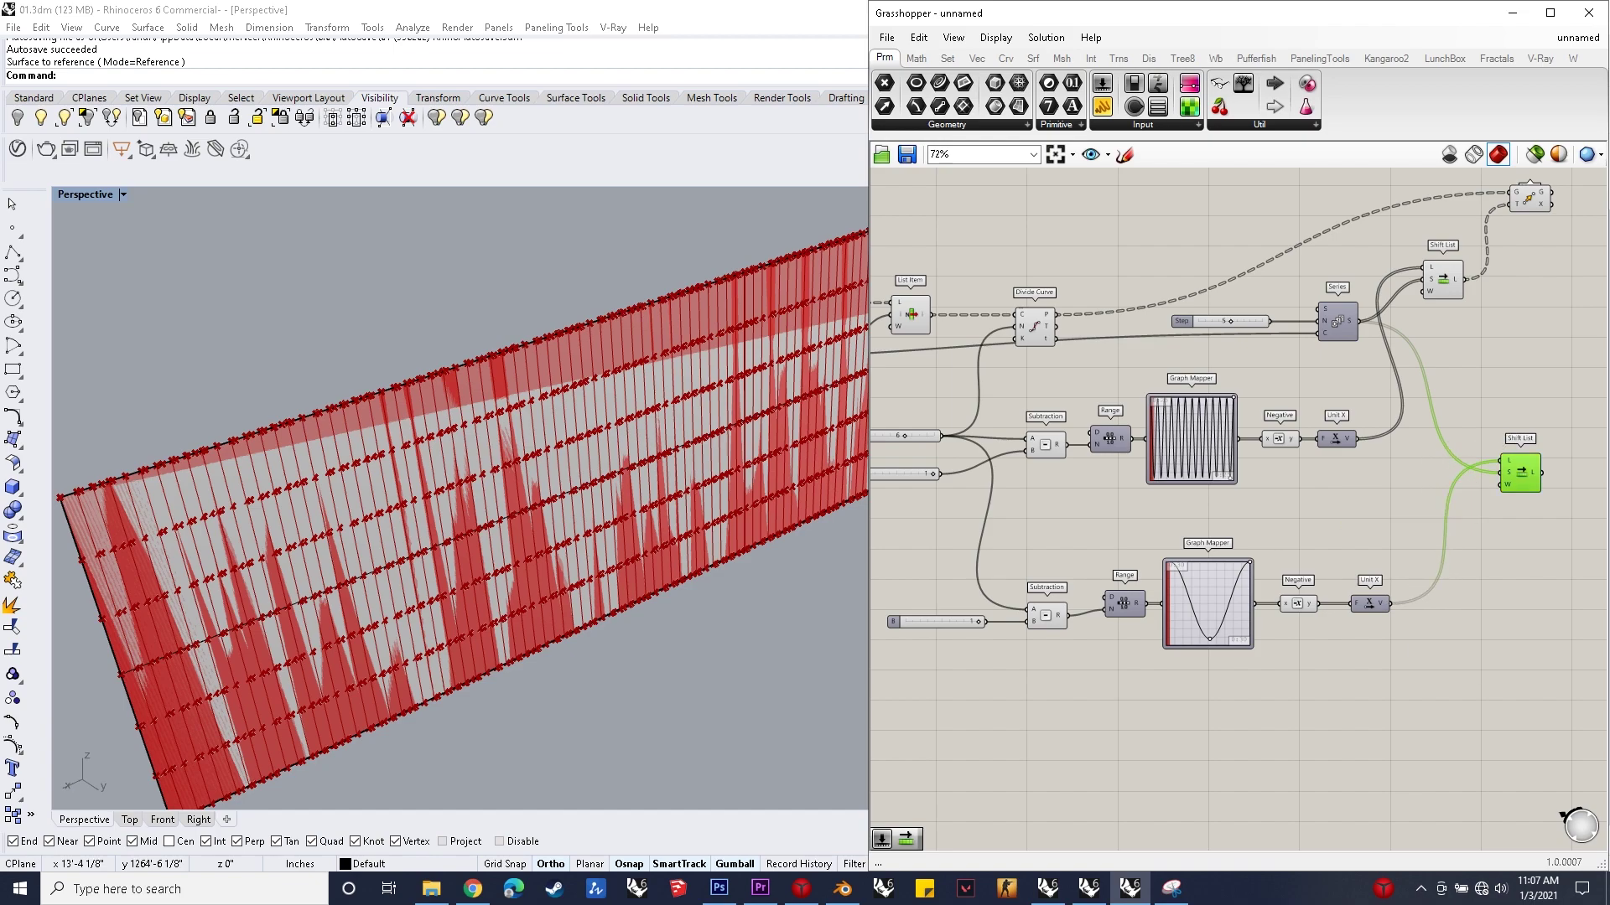
# Step: Add a Unit Y component and connect the second Shift List's output to its factor input
pyautogui.scroll(-4, 1418, 451)
pyautogui.moveTo(1527, 432); pyautogui.dragTo(1430, 432, button='right')
pyautogui.scroll(5, 1430, 432)
pyautogui.moveTo(1308, 499); pyautogui.dragTo(1332, 501)
pyautogui.doubleClick(1455, 453)
pyautogui.write('y')
pyautogui.press('Return')
pyautogui.moveTo(1331, 503); pyautogui.dragTo(1408, 428)
pyautogui.moveTo(1428, 428); pyautogui.dragTo(1430, 406)
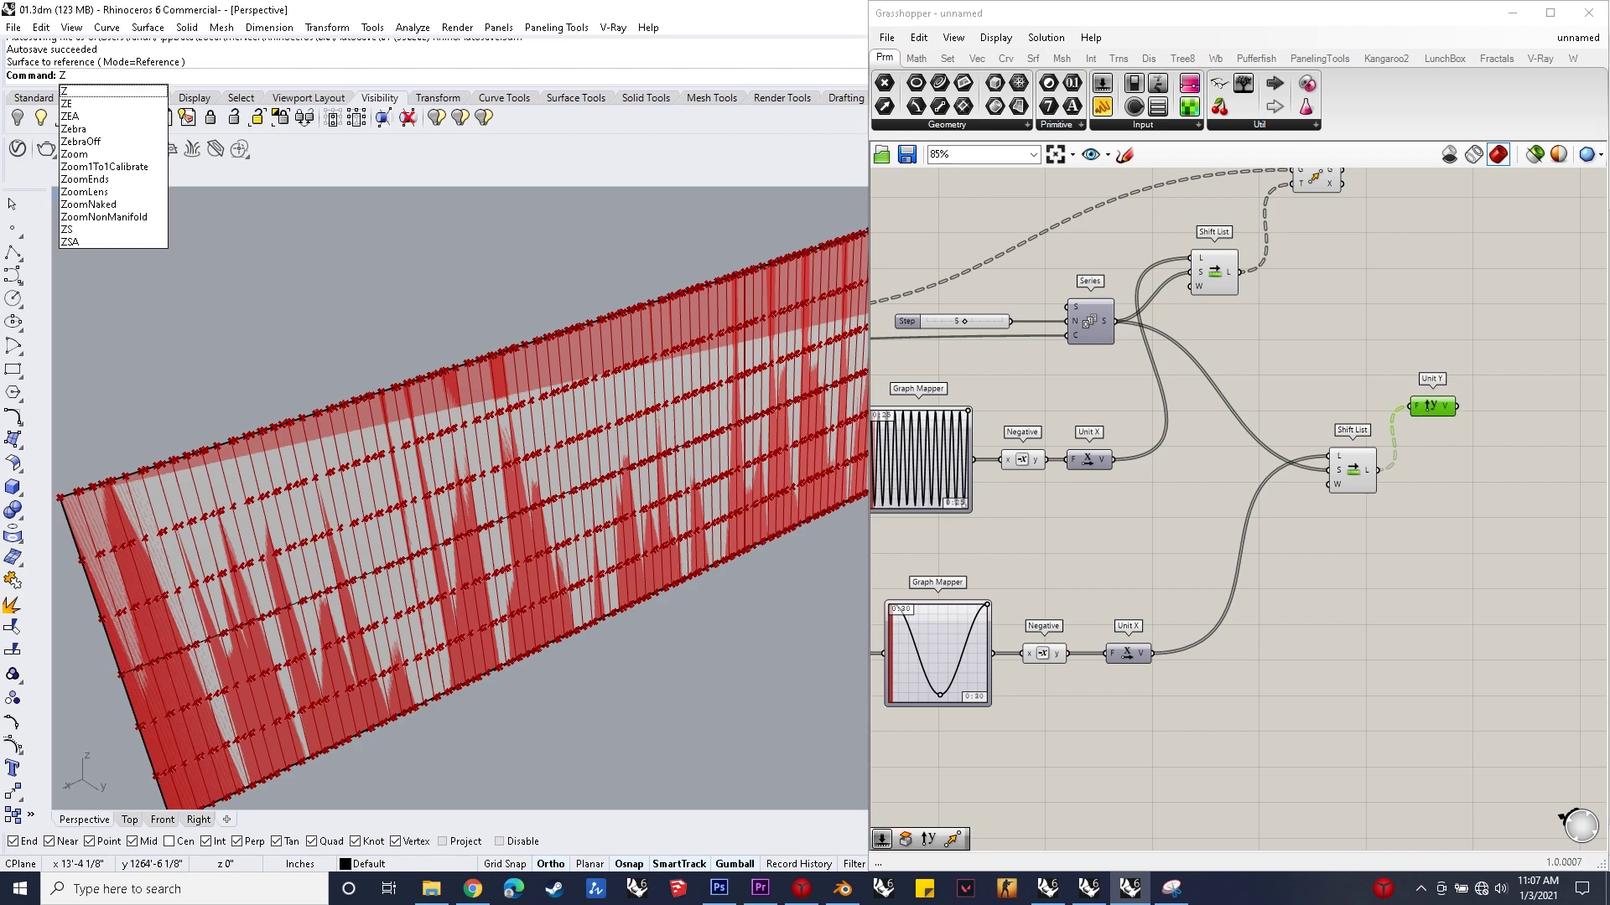
# Step: Add a second Move component that takes the first Move's geometry and uses the Unit Y vector as its motion
pyautogui.scroll(-2, 1349, 402)
pyautogui.scroll(2, 1472, 256)
pyautogui.scroll(1, 1442, 290)
pyautogui.doubleClick(1470, 228)
pyautogui.write('move')
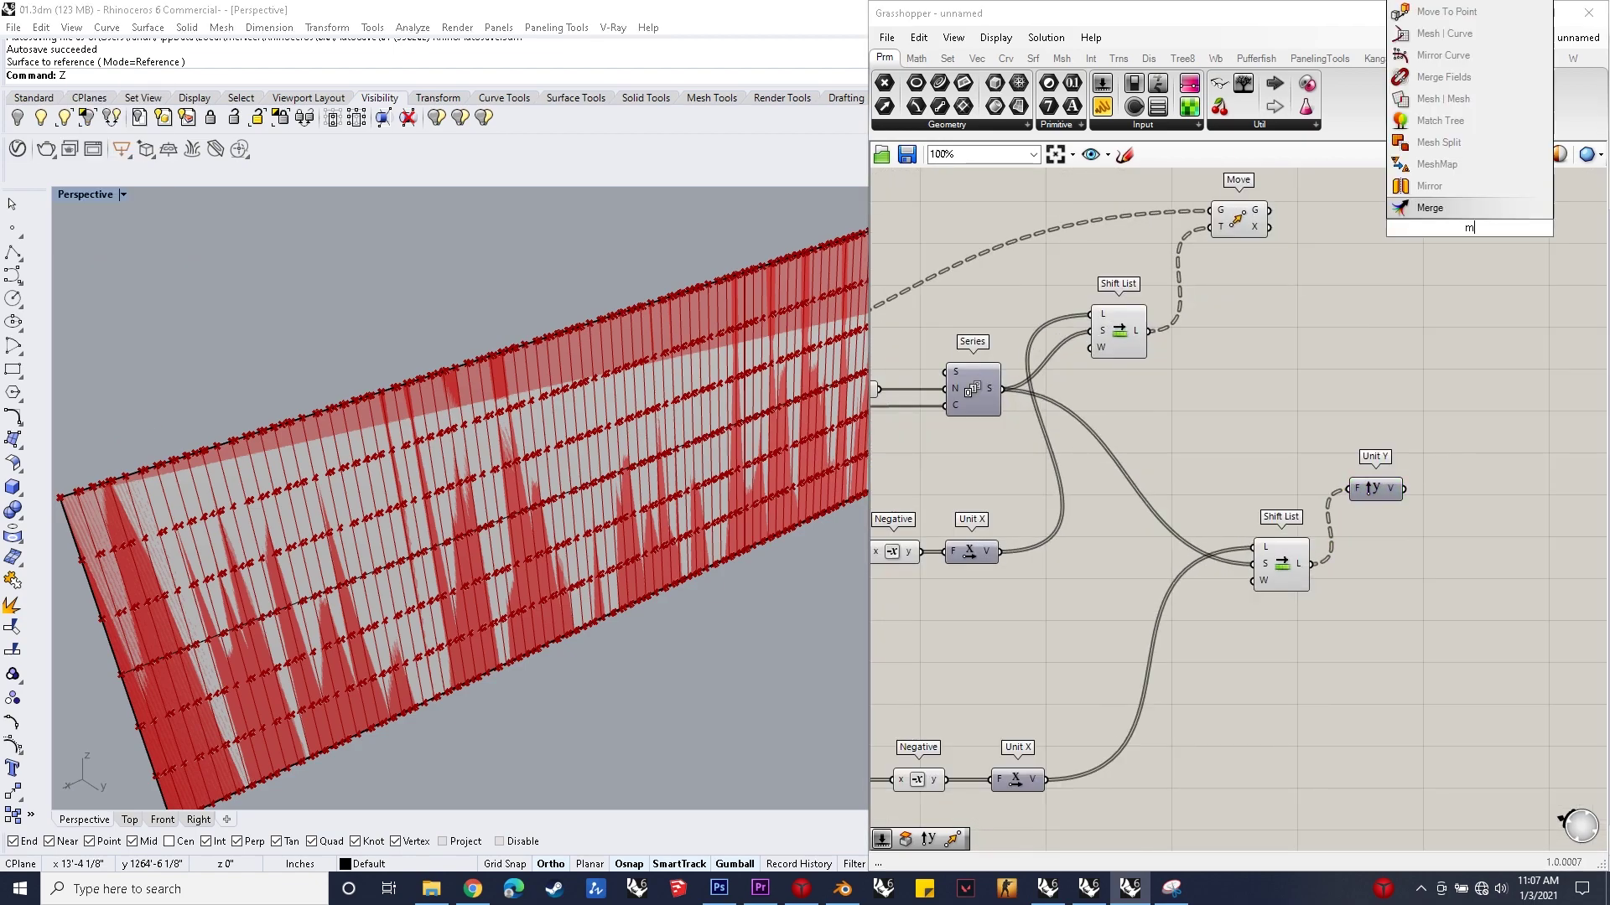
pyautogui.press('Return')
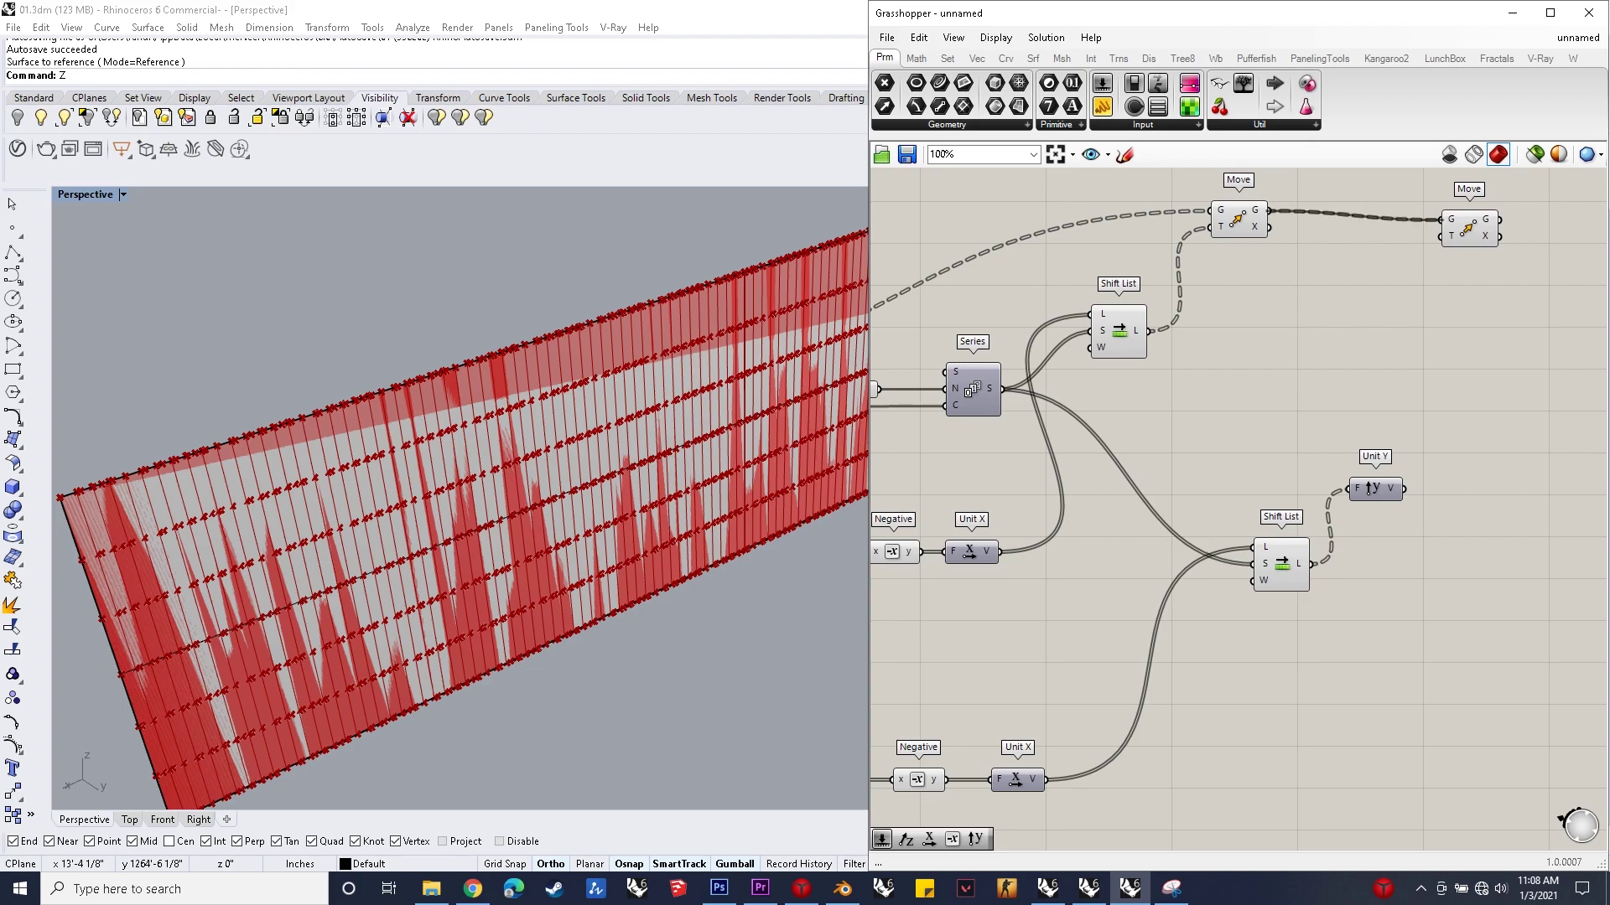
pyautogui.moveTo(1441, 236); pyautogui.dragTo(1404, 489)
pyautogui.scroll(-3, 1298, 361)
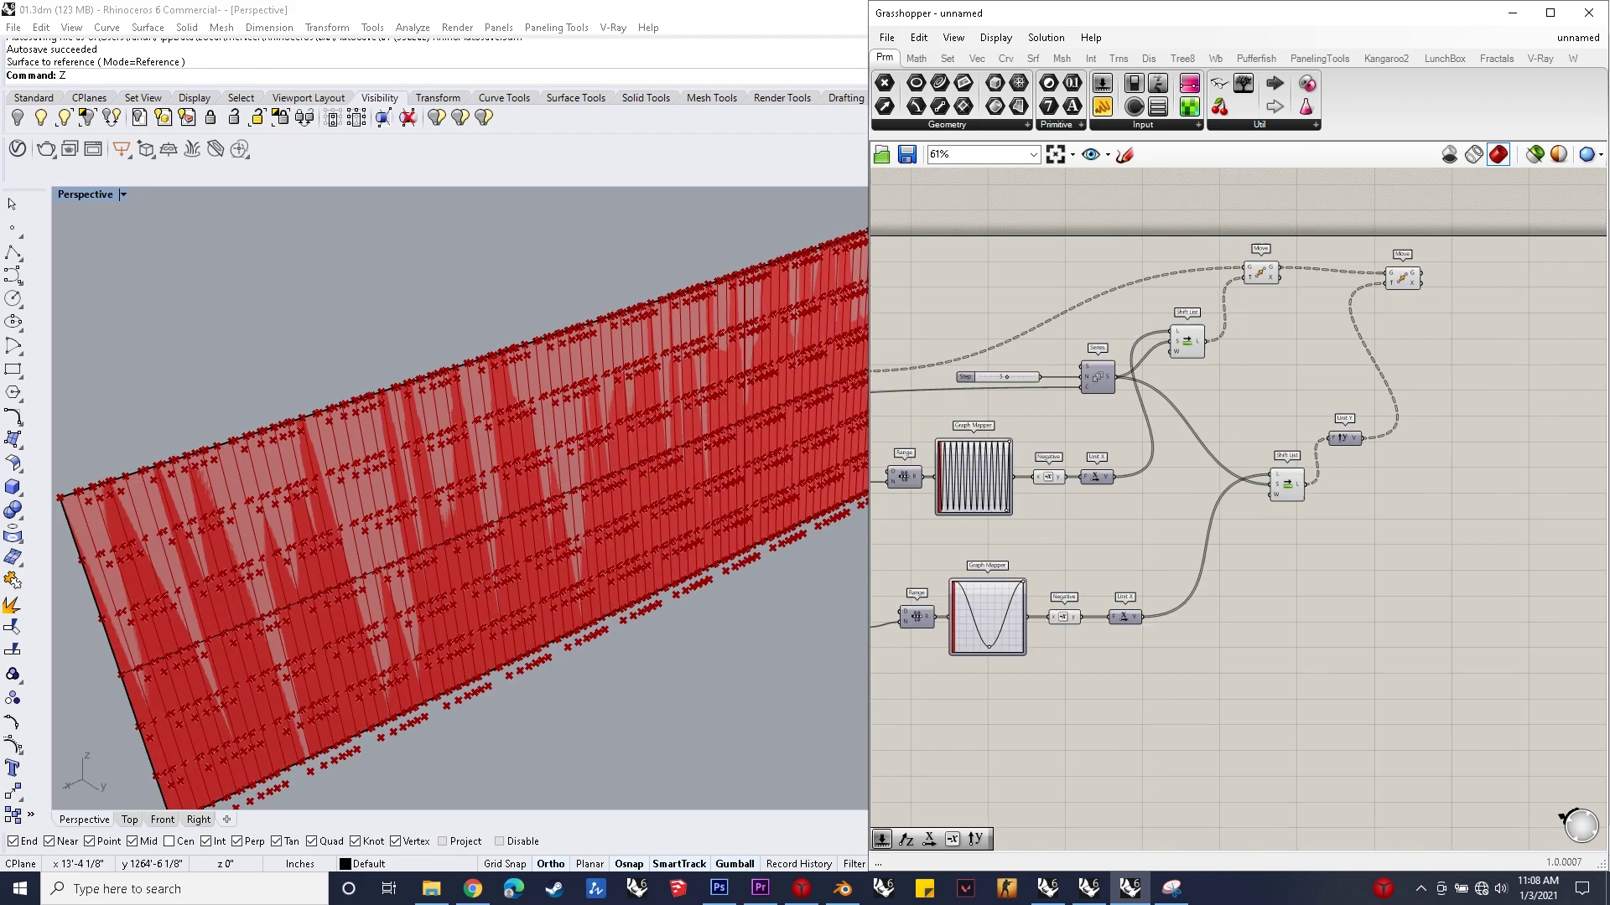
pyautogui.scroll(2, 1432, 295)
pyautogui.moveTo(1392, 272); pyautogui.dragTo(1390, 267)
# Step: Add an Edge Surface component and place it at the far end of the definition
pyautogui.scroll(-1, 1232, 294)
pyautogui.scroll(-1, 1082, 386)
pyautogui.scroll(2, 1432, 389)
pyautogui.click(1432, 389)
pyautogui.doubleClick(1401, 438)
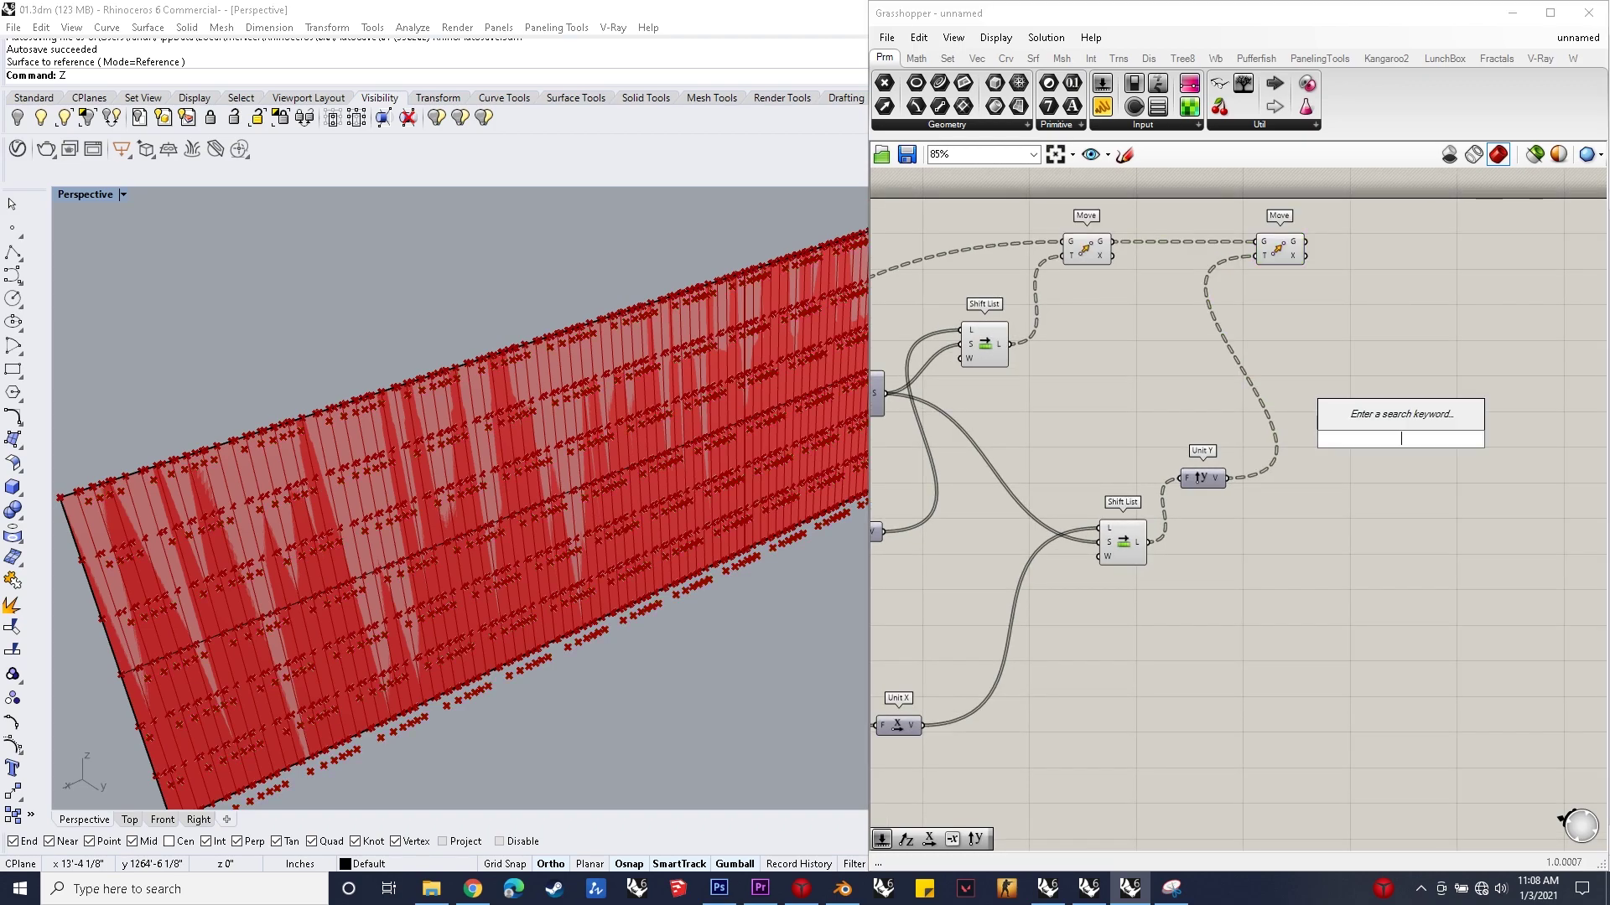
pyautogui.write('edge sur')
pyautogui.press('Return')
pyautogui.moveTo(1400, 438); pyautogui.dragTo(1473, 436)
# Step: Add an Interpolate curve component and connect the second Move's points to its vertices input
pyautogui.click(1388, 252)
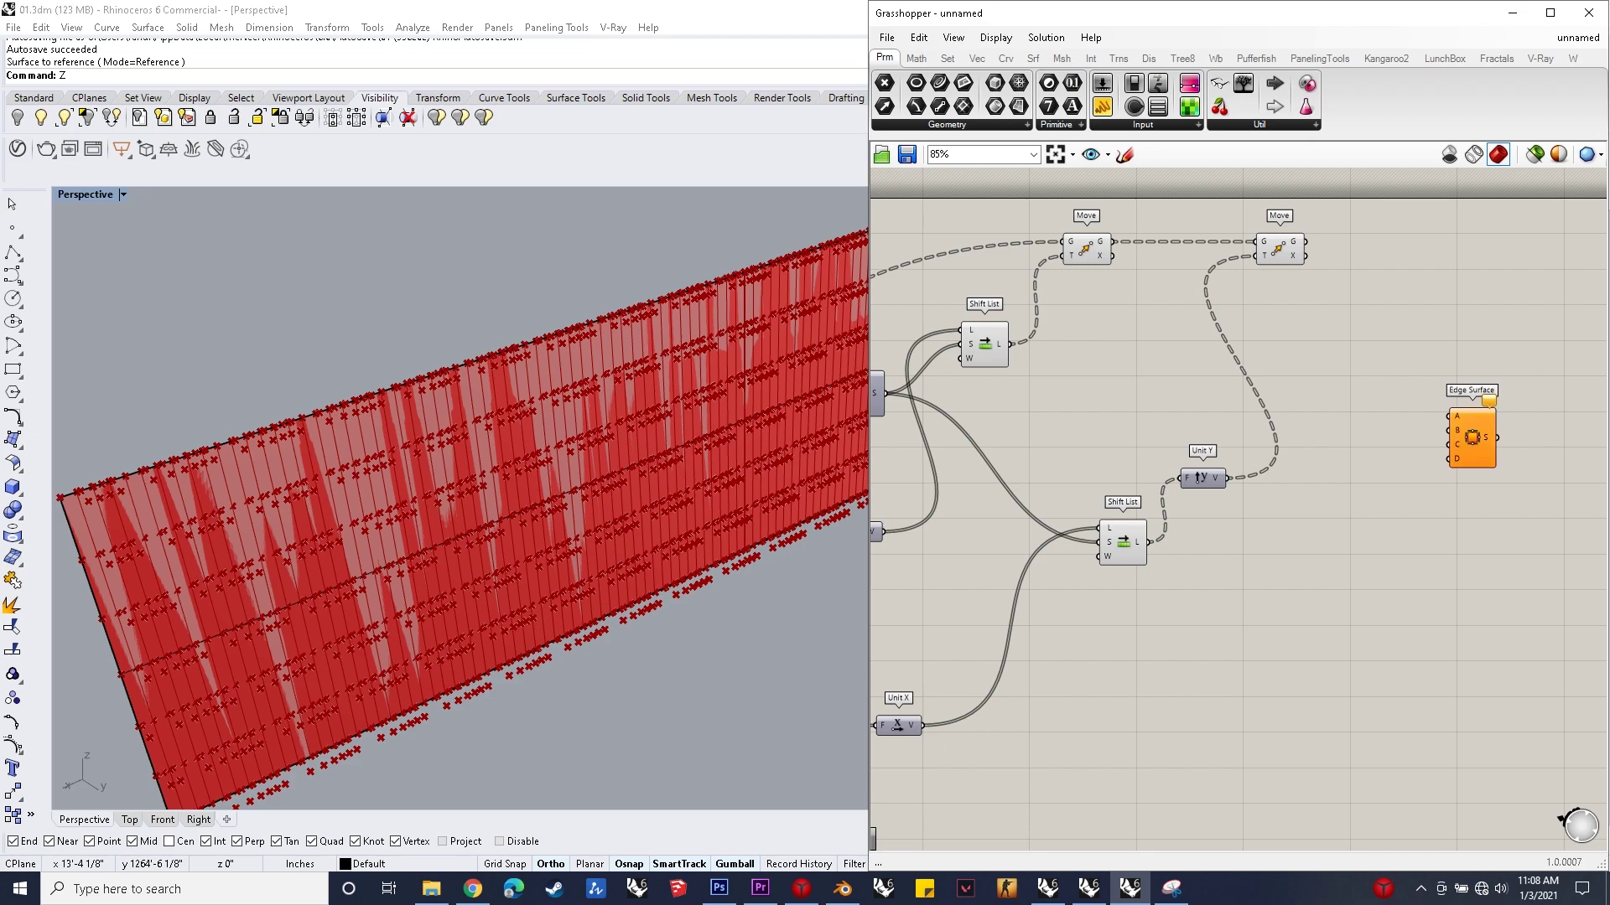
pyautogui.doubleClick(1388, 252)
pyautogui.write('interpolate')
pyautogui.press('Return')
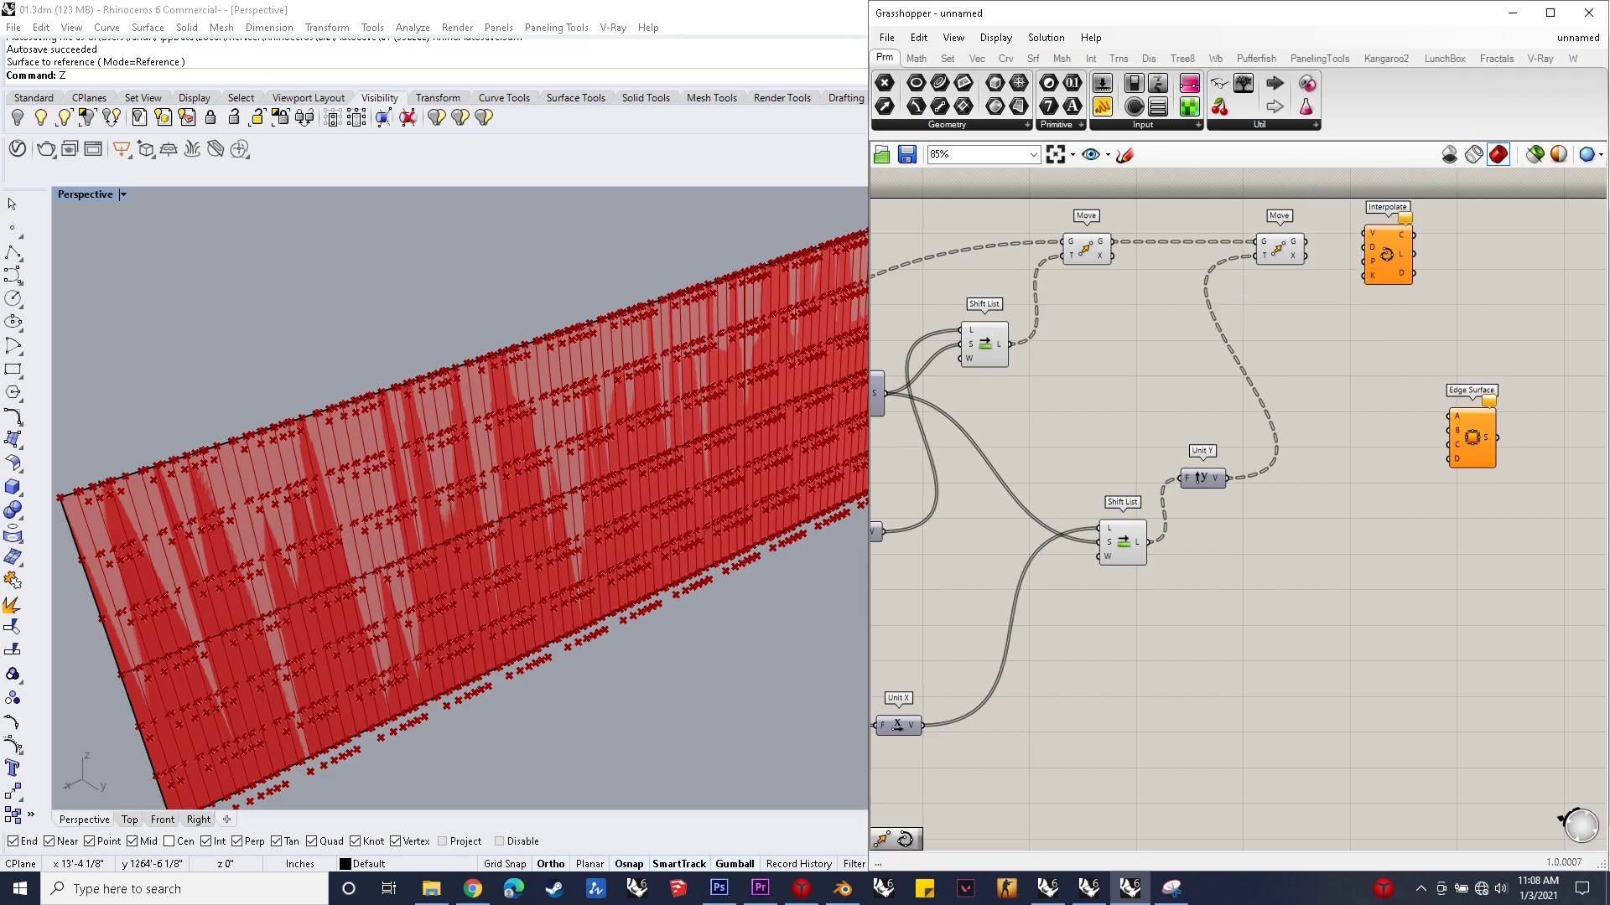
pyautogui.click(1388, 251)
# Step: Turn off the preview of all components upstream of the second Move
pyautogui.scroll(-5, 1462, 262)
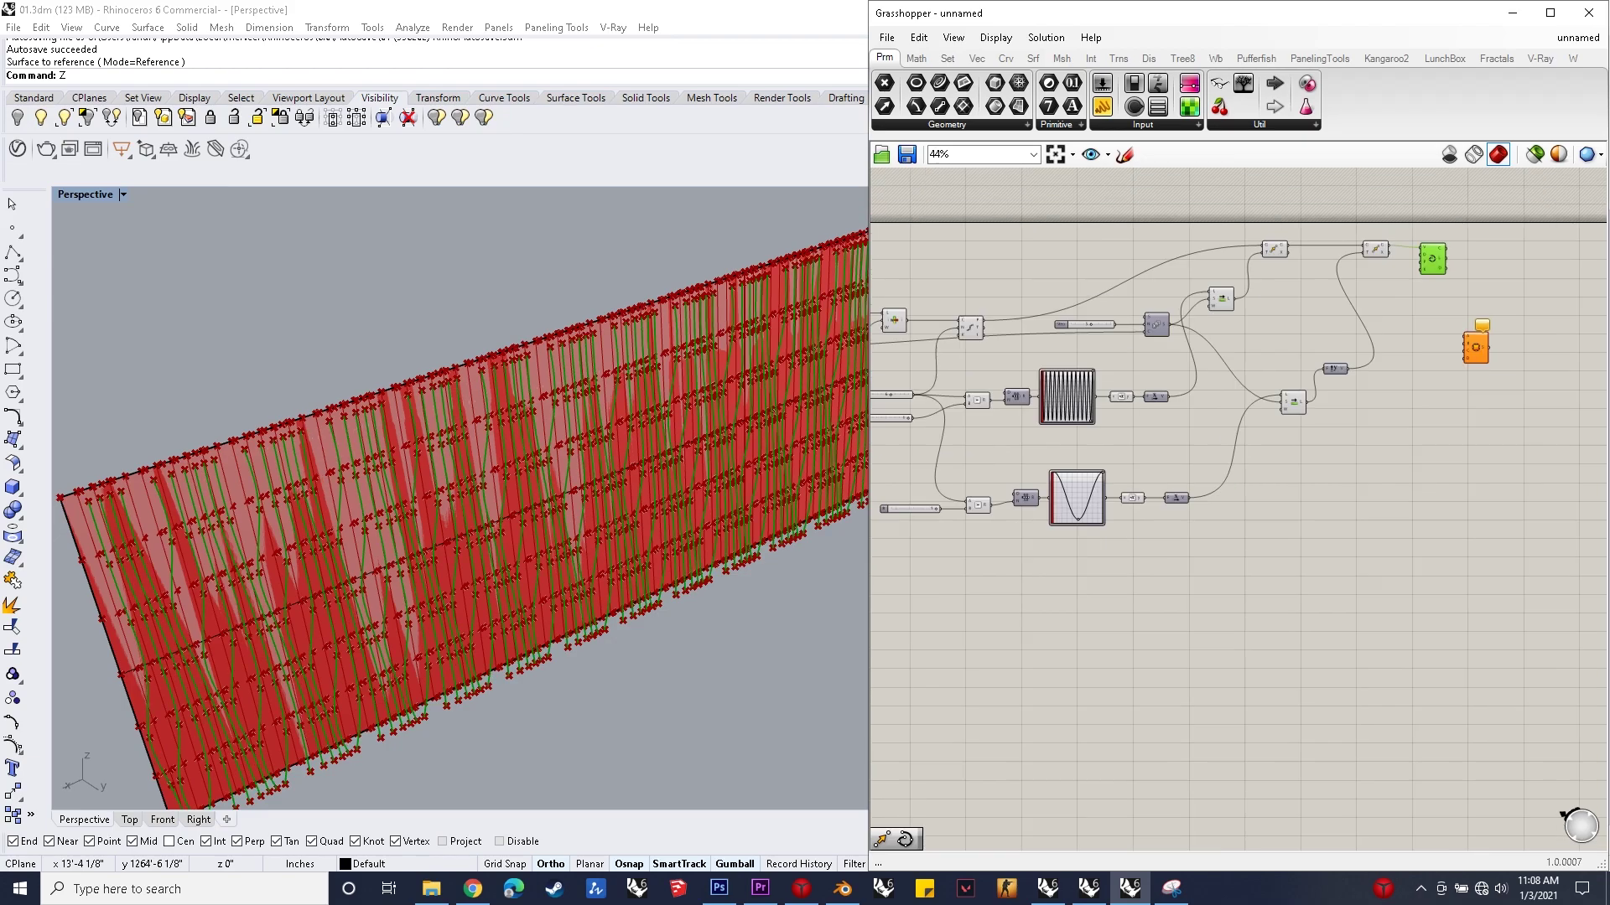
pyautogui.moveTo(1418, 457); pyautogui.dragTo(1123, 241)
pyautogui.middleClick(1250, 248)
pyautogui.click(1285, 211)
pyautogui.scroll(-3, 600, 482)
pyautogui.moveTo(601, 483); pyautogui.dragTo(578, 553, button='right')
pyautogui.keyDown('shift'); pyautogui.moveTo(451, 771); pyautogui.dragTo(530, 681, button='right'); pyautogui.keyUp('shift')
pyautogui.scroll(5, 528, 681)
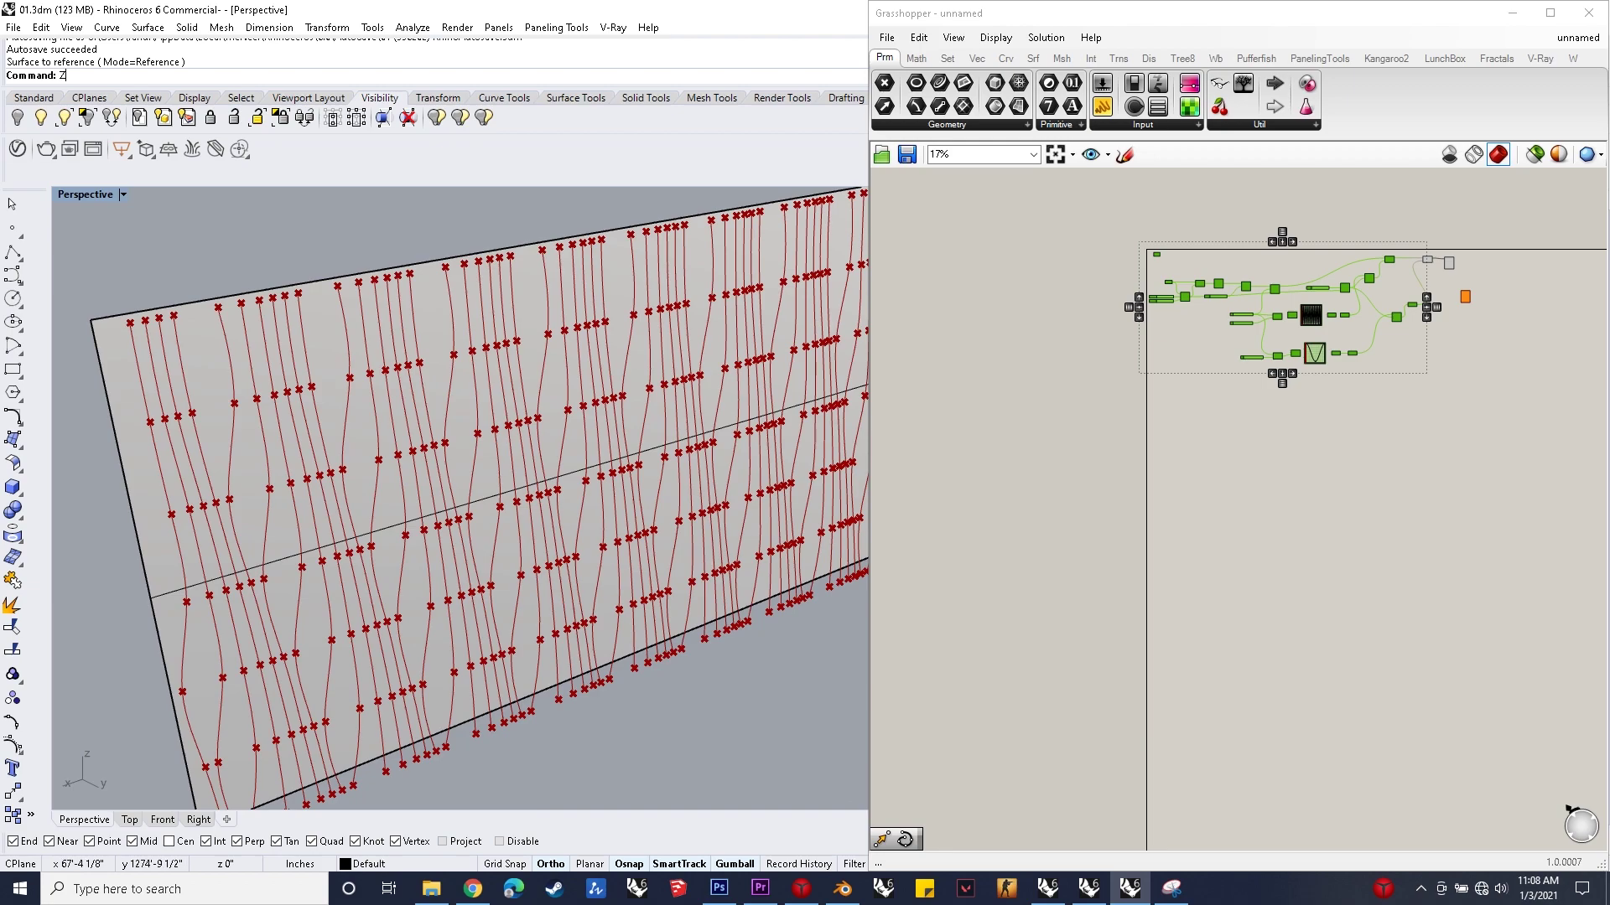
# Step: Shift the Interpolate component slightly away from the second Move and add a List Item component below Edge Surface
pyautogui.click(1450, 315)
pyautogui.scroll(5, 1451, 310)
pyautogui.scroll(-2, 1384, 307)
pyautogui.scroll(5, 1431, 204)
pyautogui.click(1432, 205)
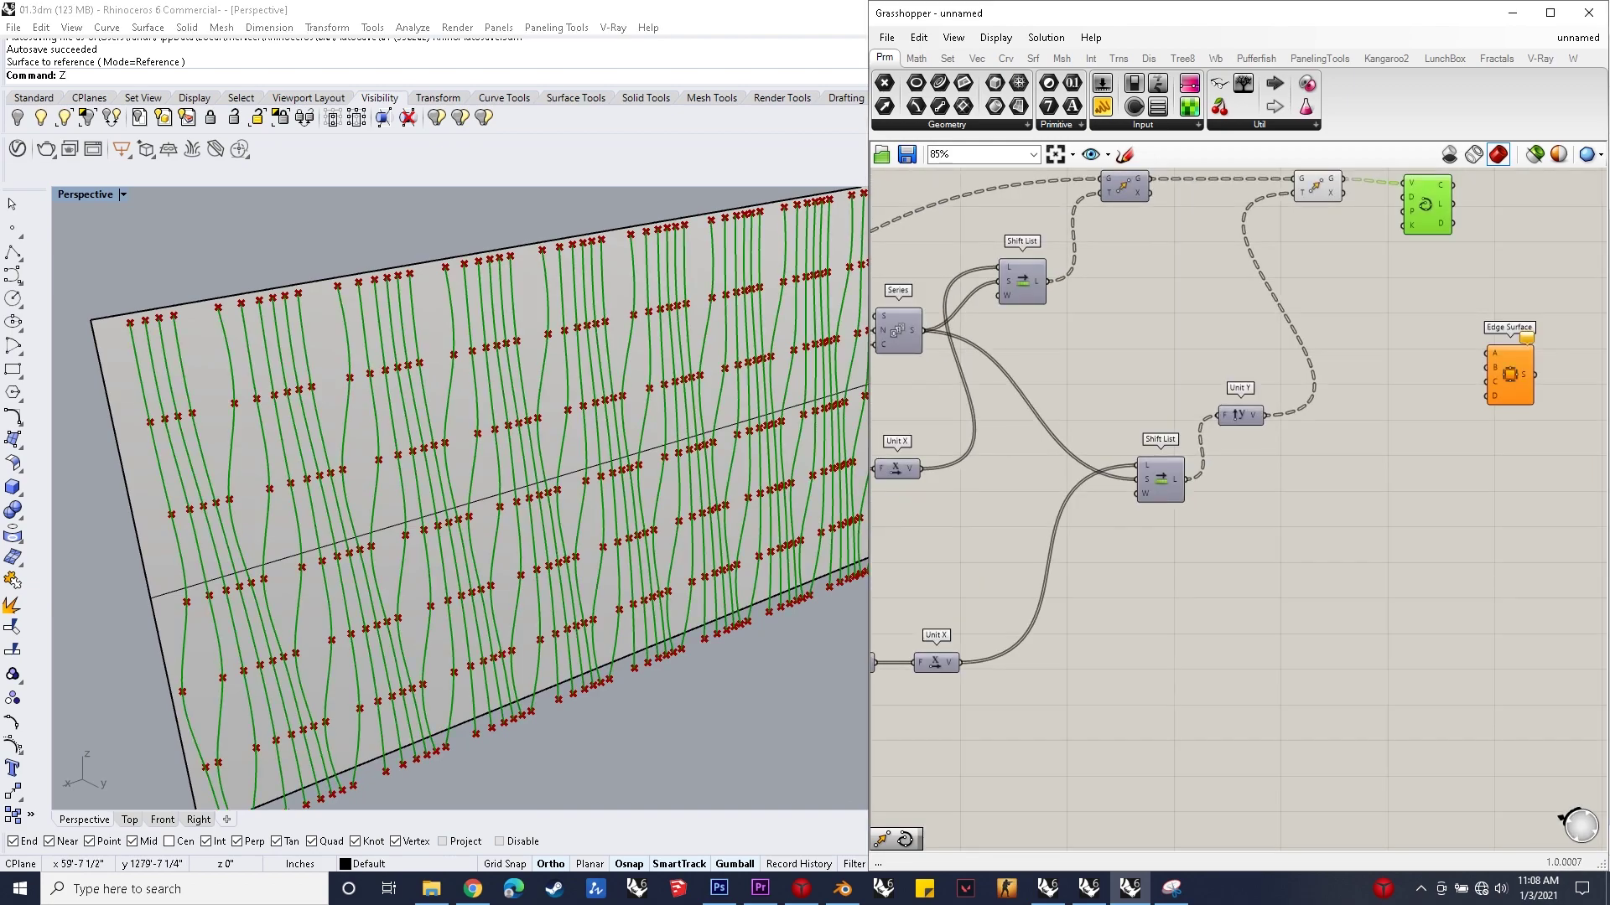
pyautogui.click(1417, 289)
pyautogui.doubleClick(1395, 339)
pyautogui.write('list item')
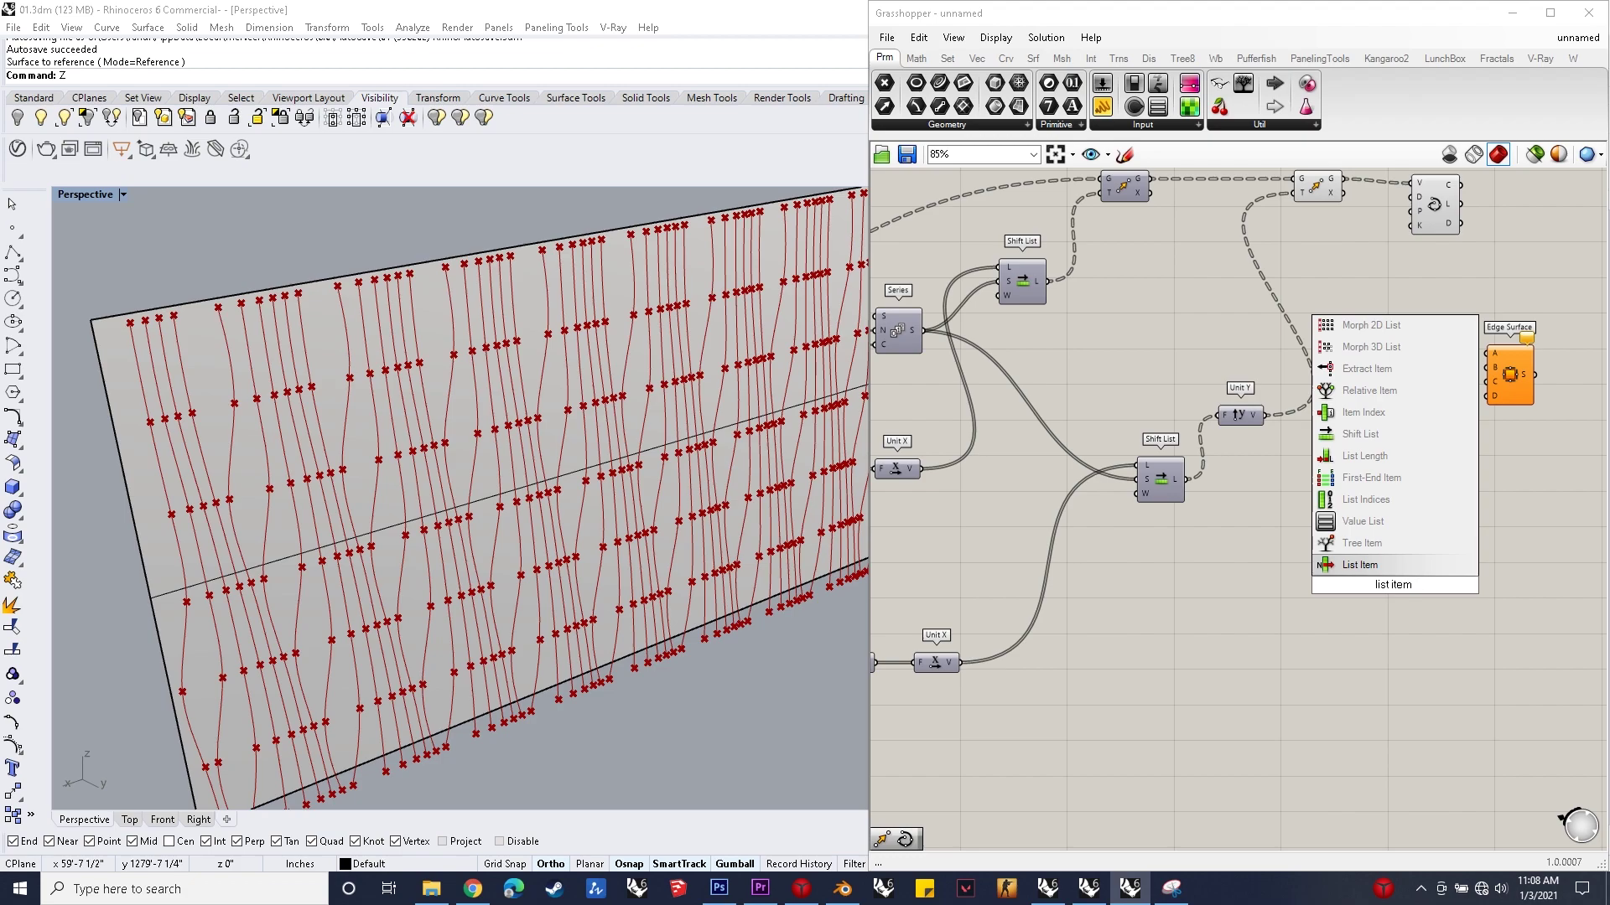
pyautogui.press('Return')
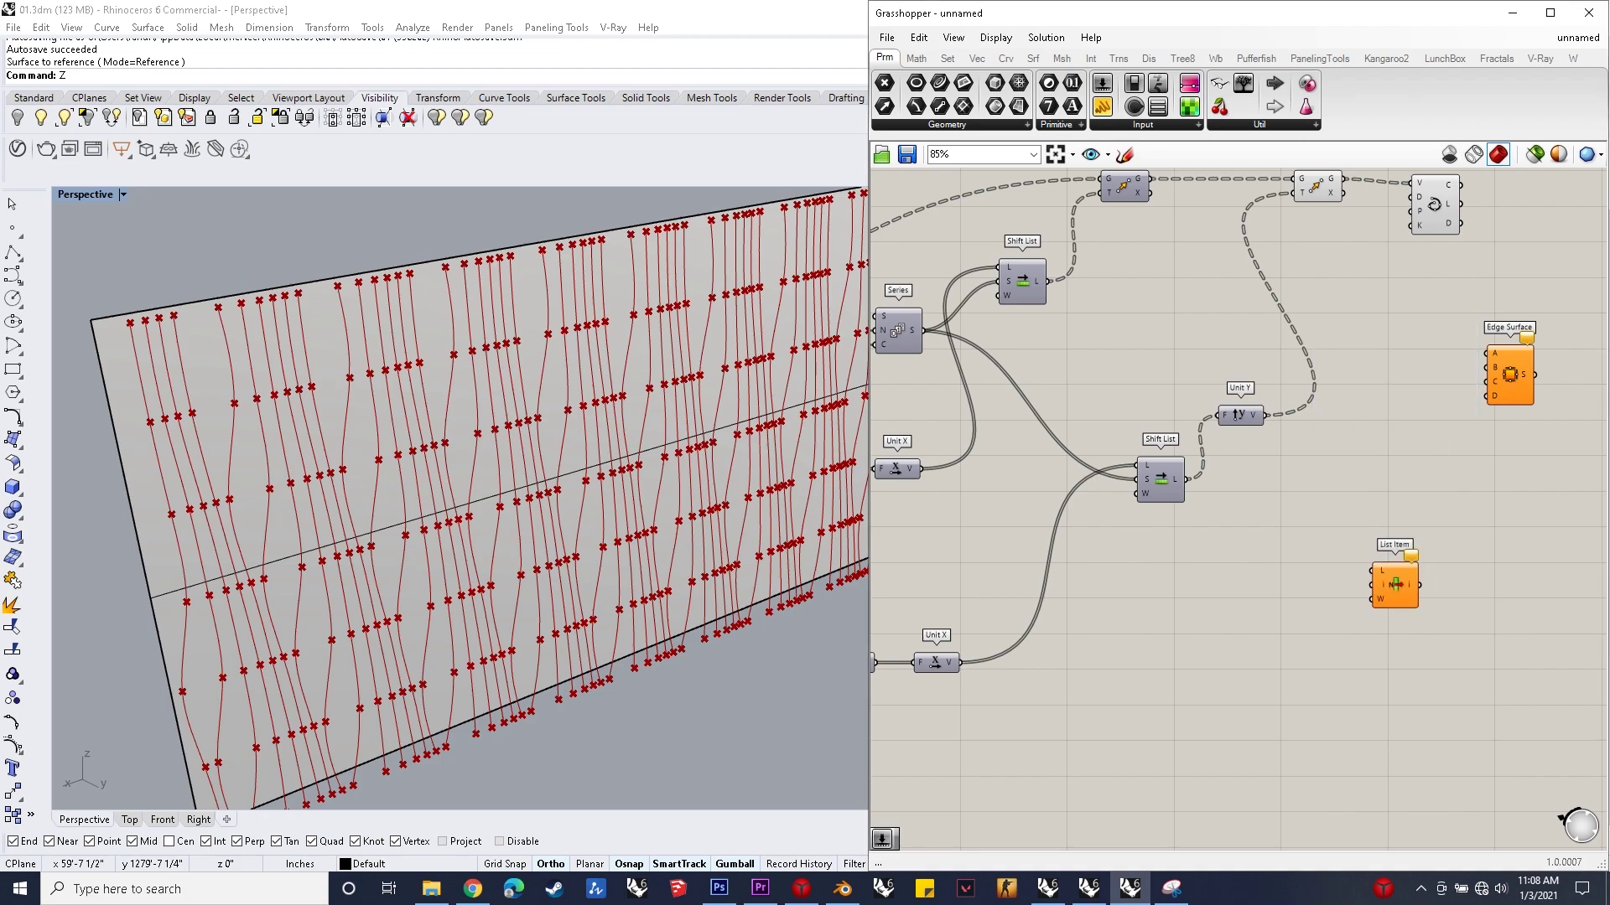
pyautogui.moveTo(1394, 585); pyautogui.dragTo(1398, 584)
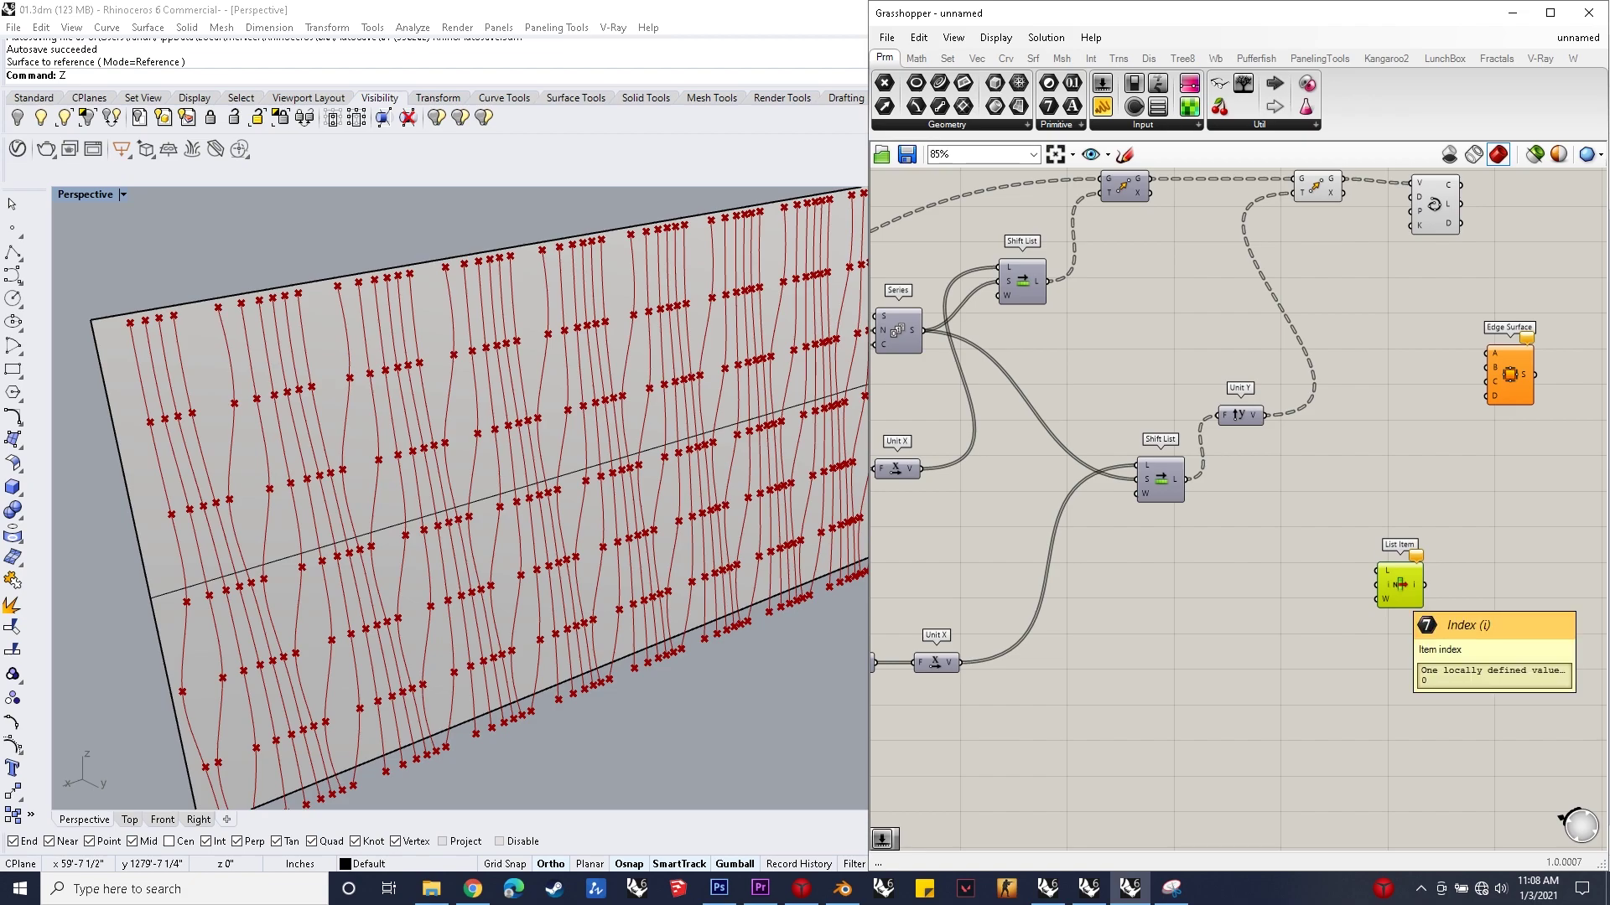
# Step: Wire the strip edges from the start of the definition into the new List Item's list input and reposition the component
pyautogui.scroll(-6, 1456, 554)
pyautogui.moveTo(1378, 571); pyautogui.dragTo(1165, 451)
pyautogui.scroll(7, 1050, 488)
pyautogui.scroll(-7, 1164, 420)
pyautogui.scroll(8, 1389, 411)
pyautogui.moveTo(1432, 381); pyautogui.dragTo(1510, 404)
# Step: Create a number slider set to 1 and connect it to the new List Item's index input
pyautogui.doubleClick(1271, 432)
pyautogui.write('1')
pyautogui.press('Return')
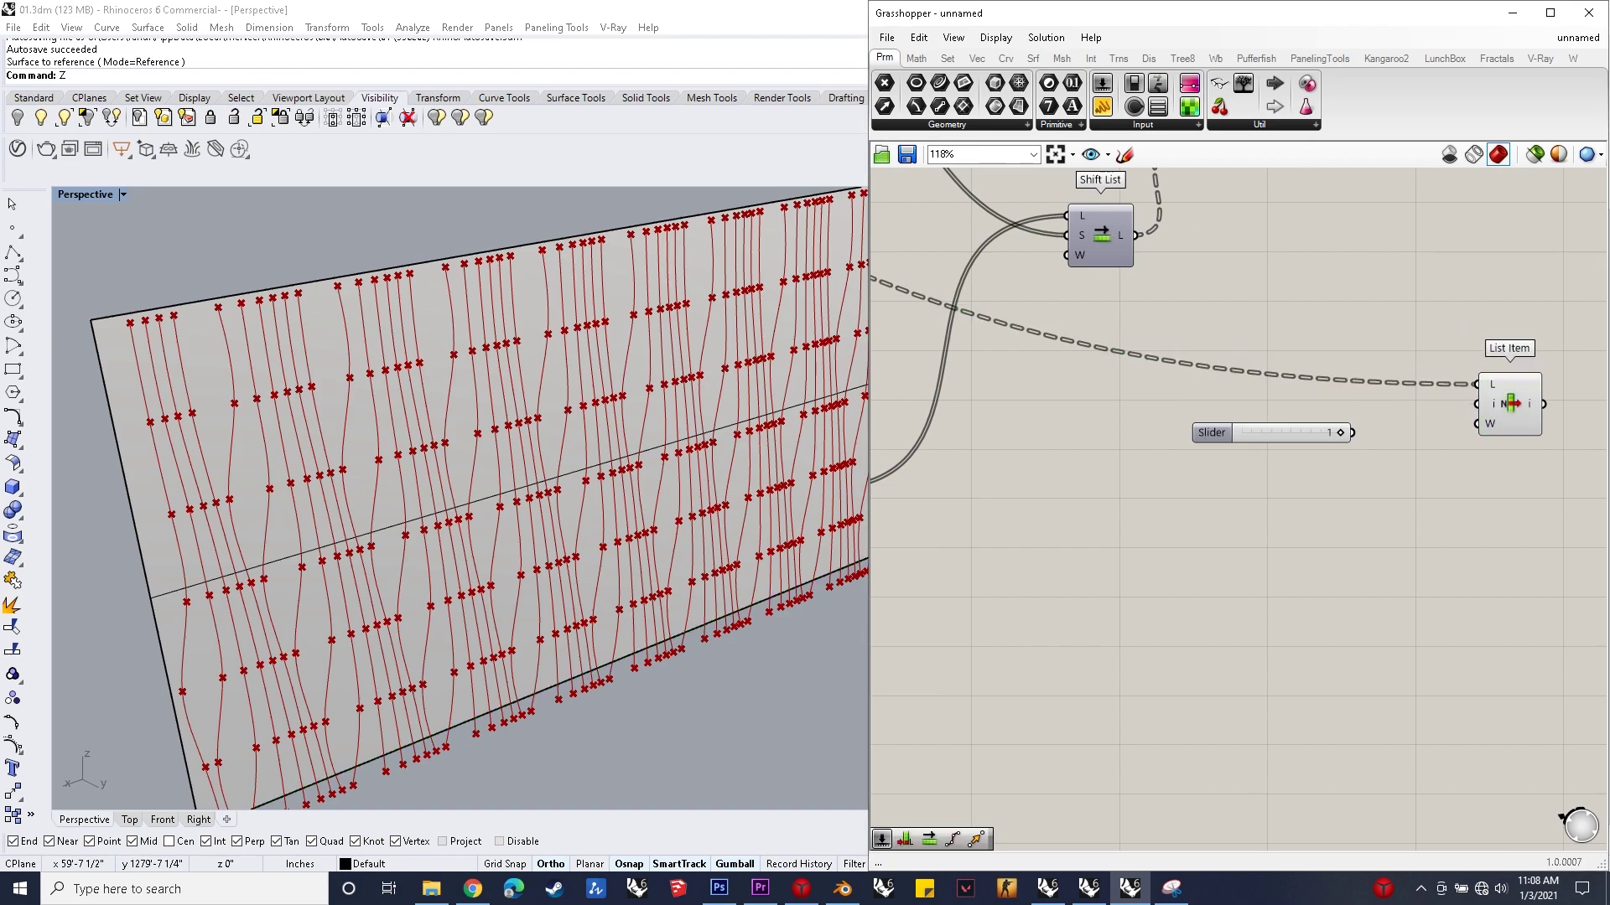
pyautogui.moveTo(1352, 432); pyautogui.dragTo(1477, 404)
pyautogui.click(1510, 406)
pyautogui.scroll(-4, 1187, 448)
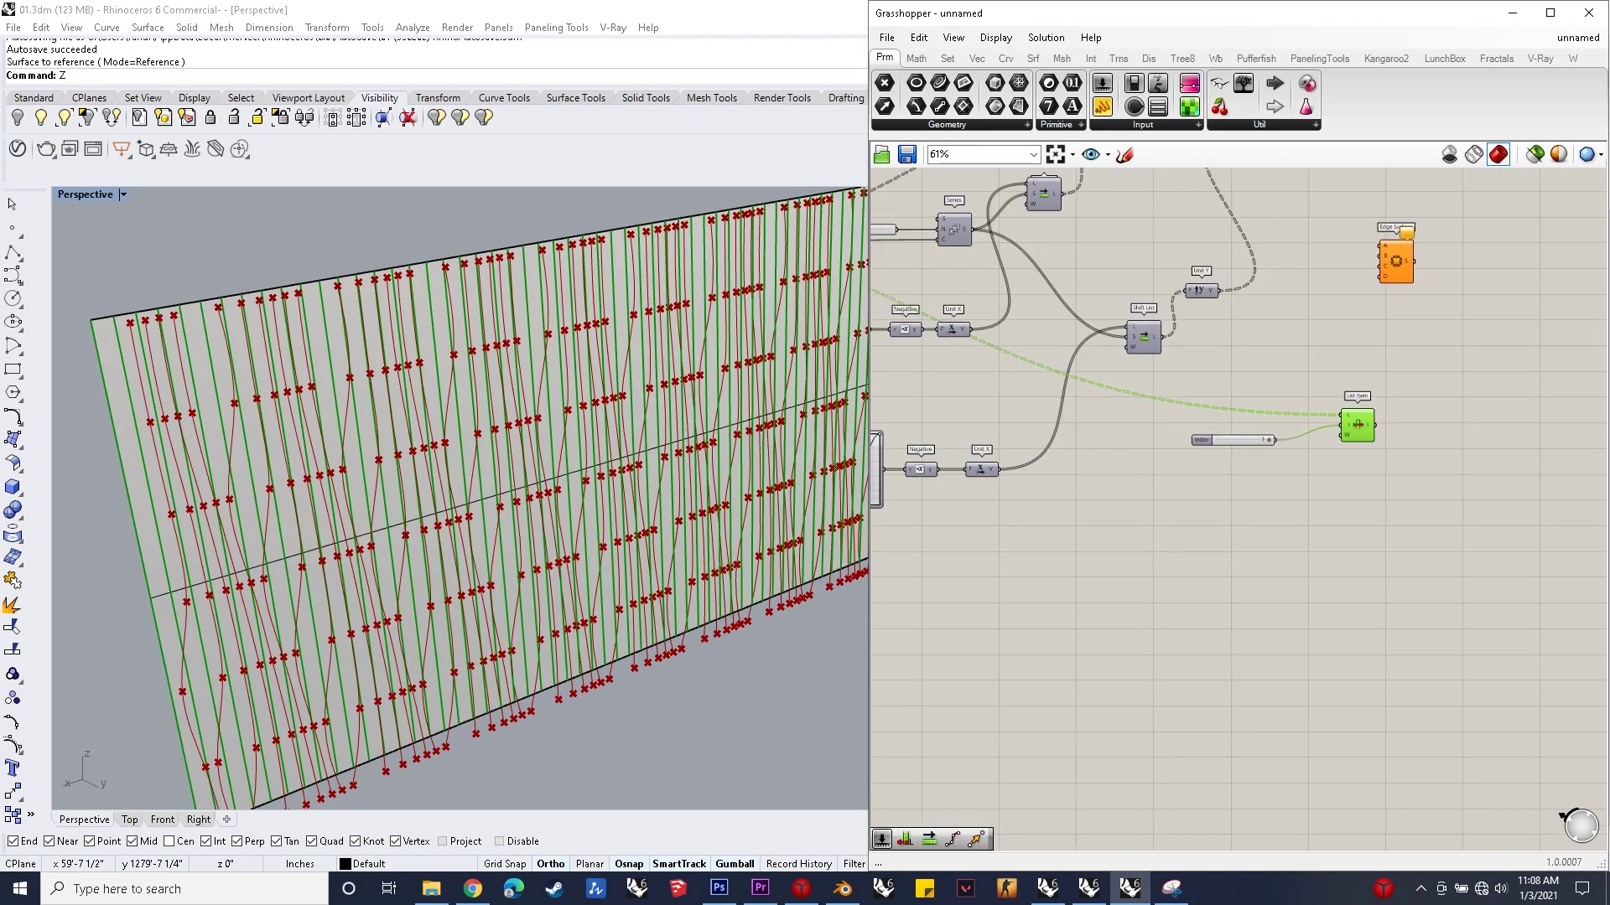
# Step: Reposition Edge Surface and Interpolate, and connect the interpolated curves and the new List Item's edges to the Edge Surface inputs
pyautogui.scroll(2, 1419, 243)
pyautogui.moveTo(1387, 263); pyautogui.dragTo(1458, 291)
pyautogui.scroll(-6, 1461, 311)
pyautogui.scroll(5, 1425, 218)
pyautogui.moveTo(1370, 263)
pyautogui.mouseDown()
pyautogui.moveTo(1463, 405)
pyautogui.moveTo(1391, 330)
pyautogui.moveTo(1371, 267)
pyautogui.mouseUp()
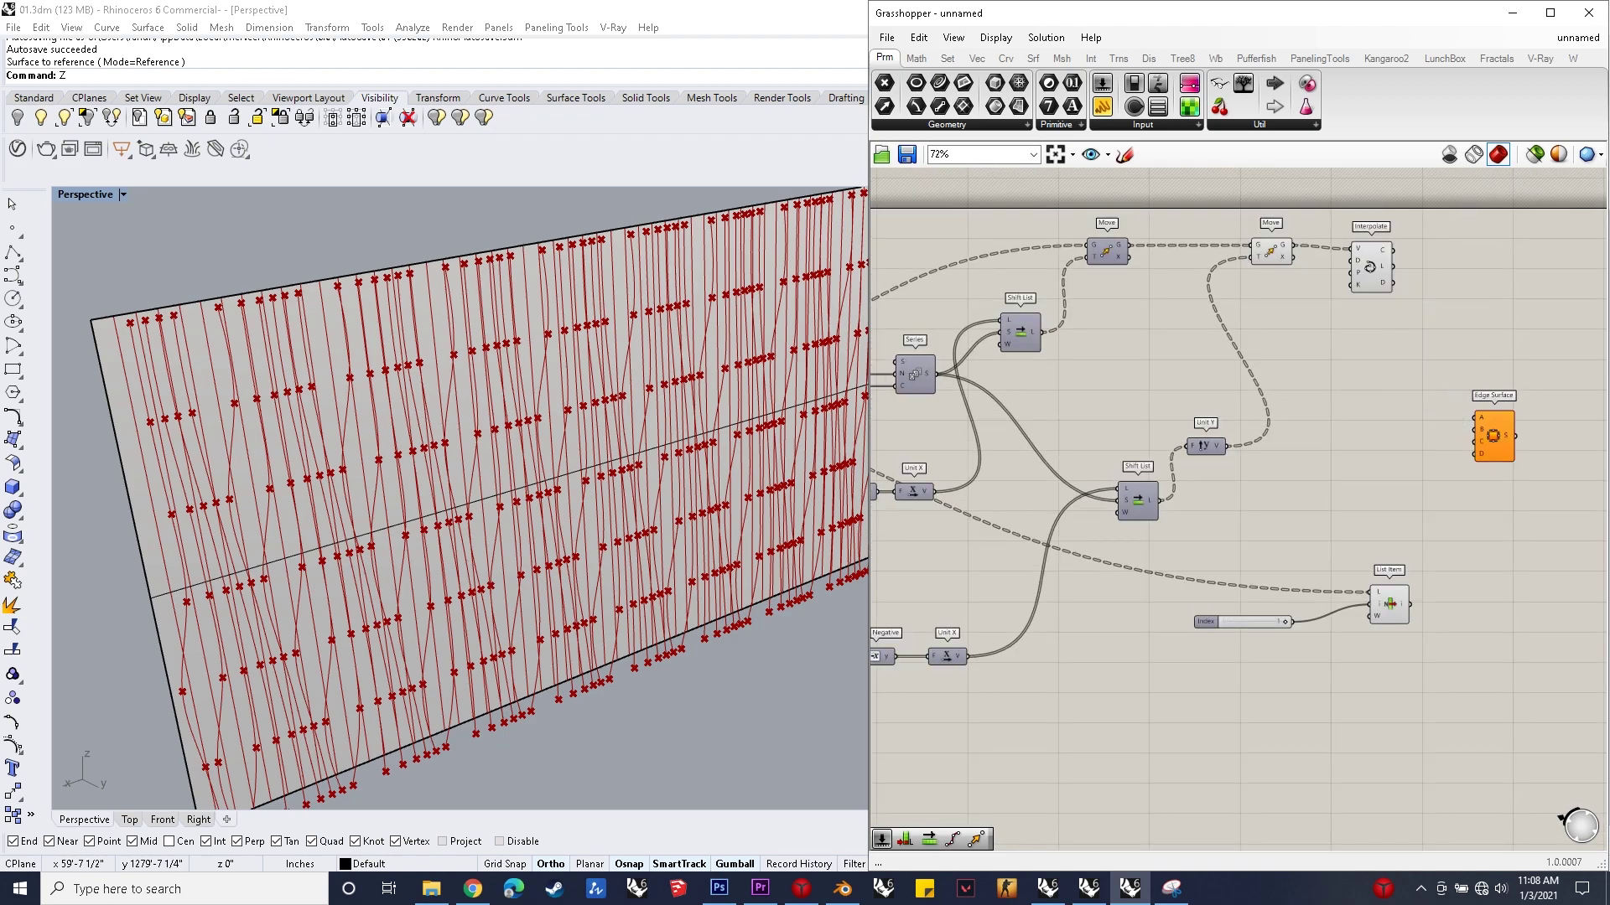
pyautogui.moveTo(1469, 405); pyautogui.dragTo(1475, 417)
# Step: Turn off the preview of every component except Edge Surface
pyautogui.moveTo(1423, 484); pyautogui.dragTo(1084, 375)
pyautogui.scroll(-5, 1417, 603)
pyautogui.middleClick(1121, 395)
pyautogui.click(1155, 353)
pyautogui.scroll(-10, 503, 503)
pyautogui.scroll(-7, 444, 466)
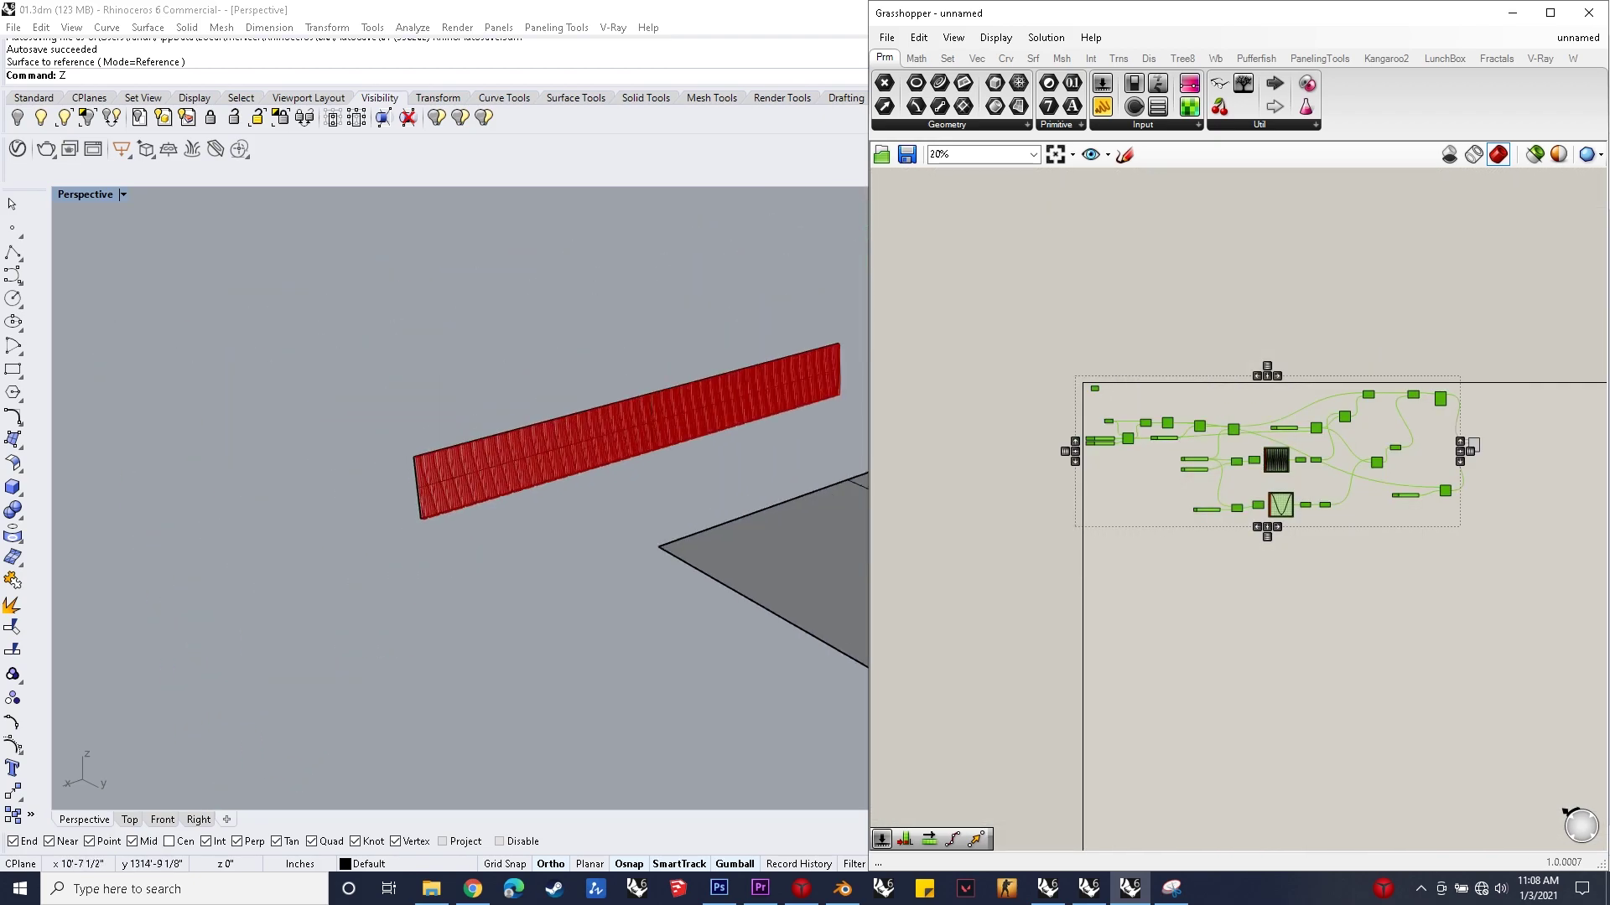
pyautogui.scroll(14, 520, 478)
pyautogui.scroll(-2, 520, 478)
pyautogui.scroll(-1, 616, 460)
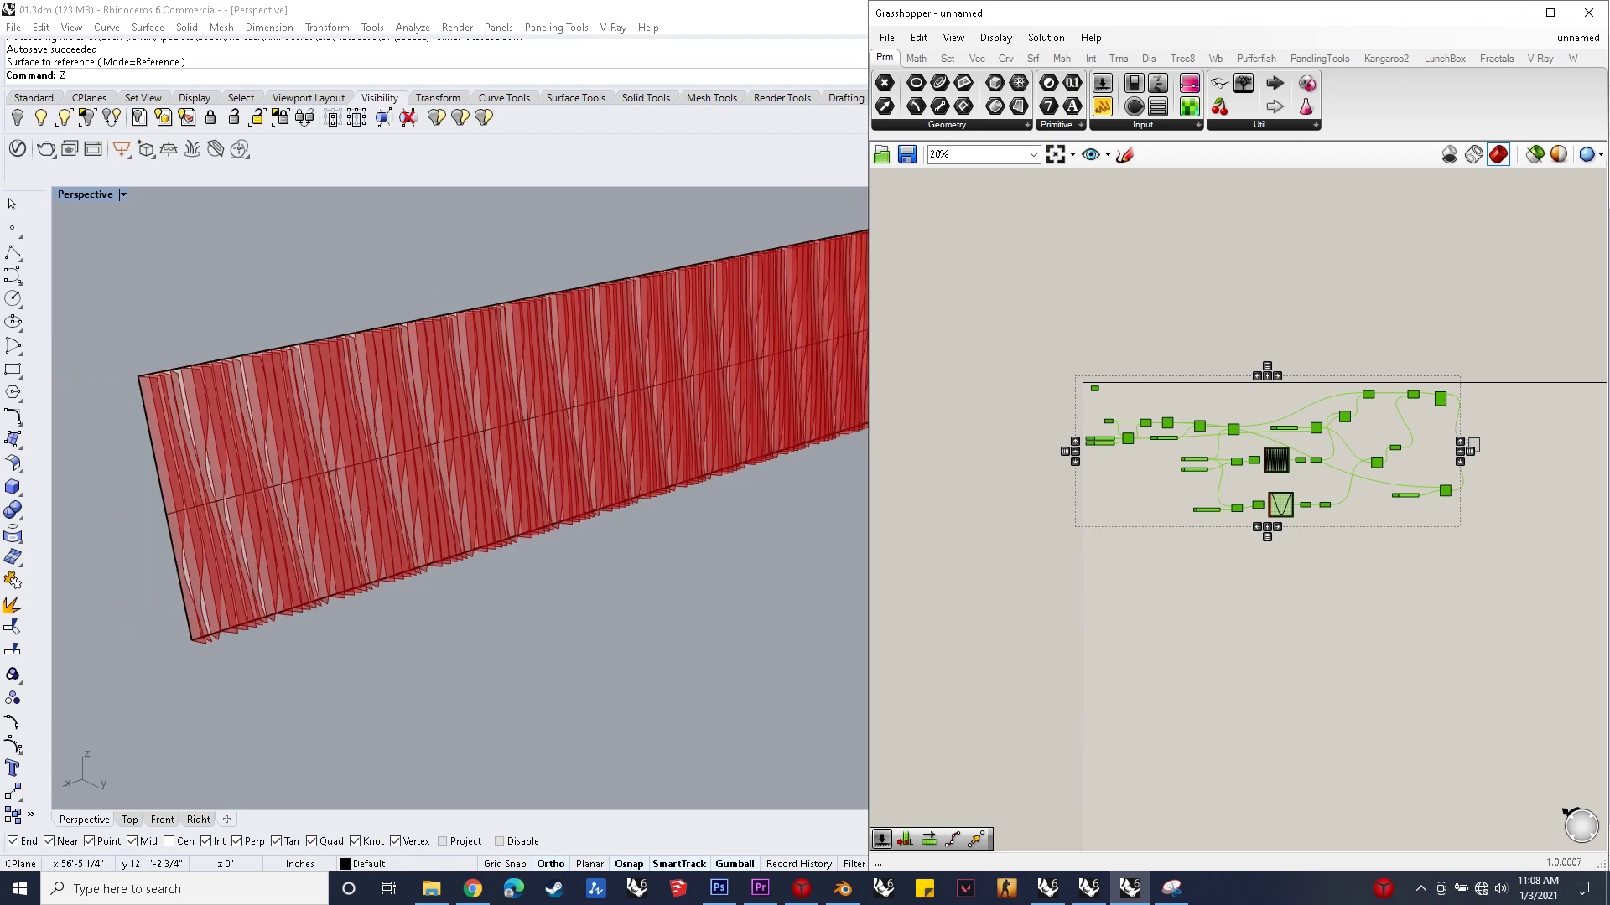
# Step: Switch from the maximized Perspective view to the four-viewport layout and zoom out in the Front view
pyautogui.doubleClick(84, 195)
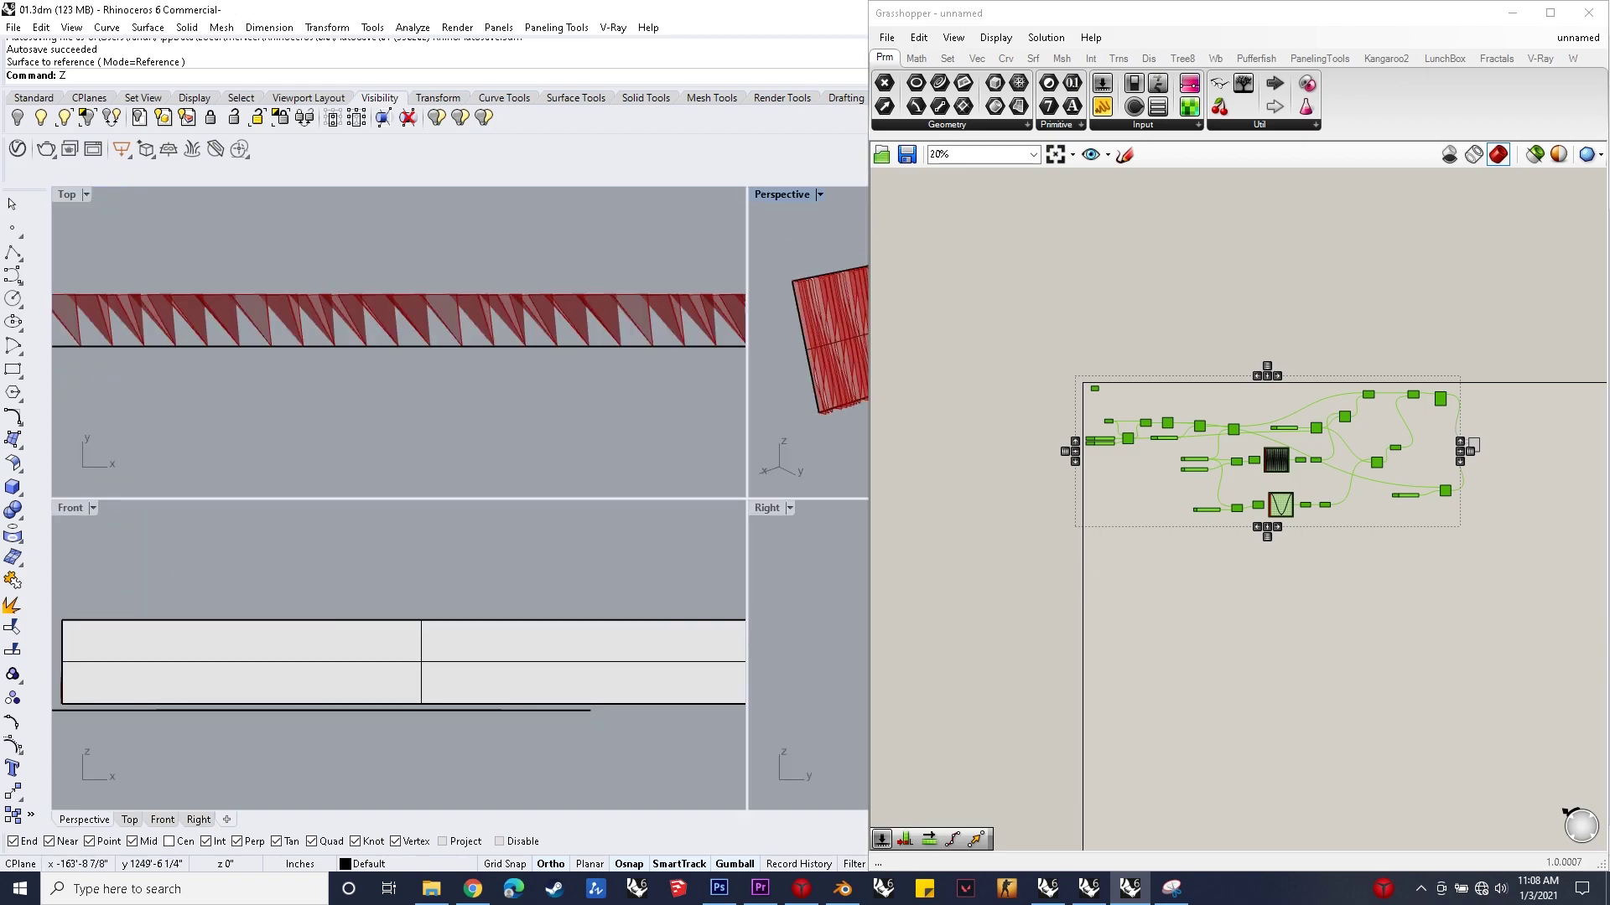
pyautogui.scroll(-5, 411, 591)
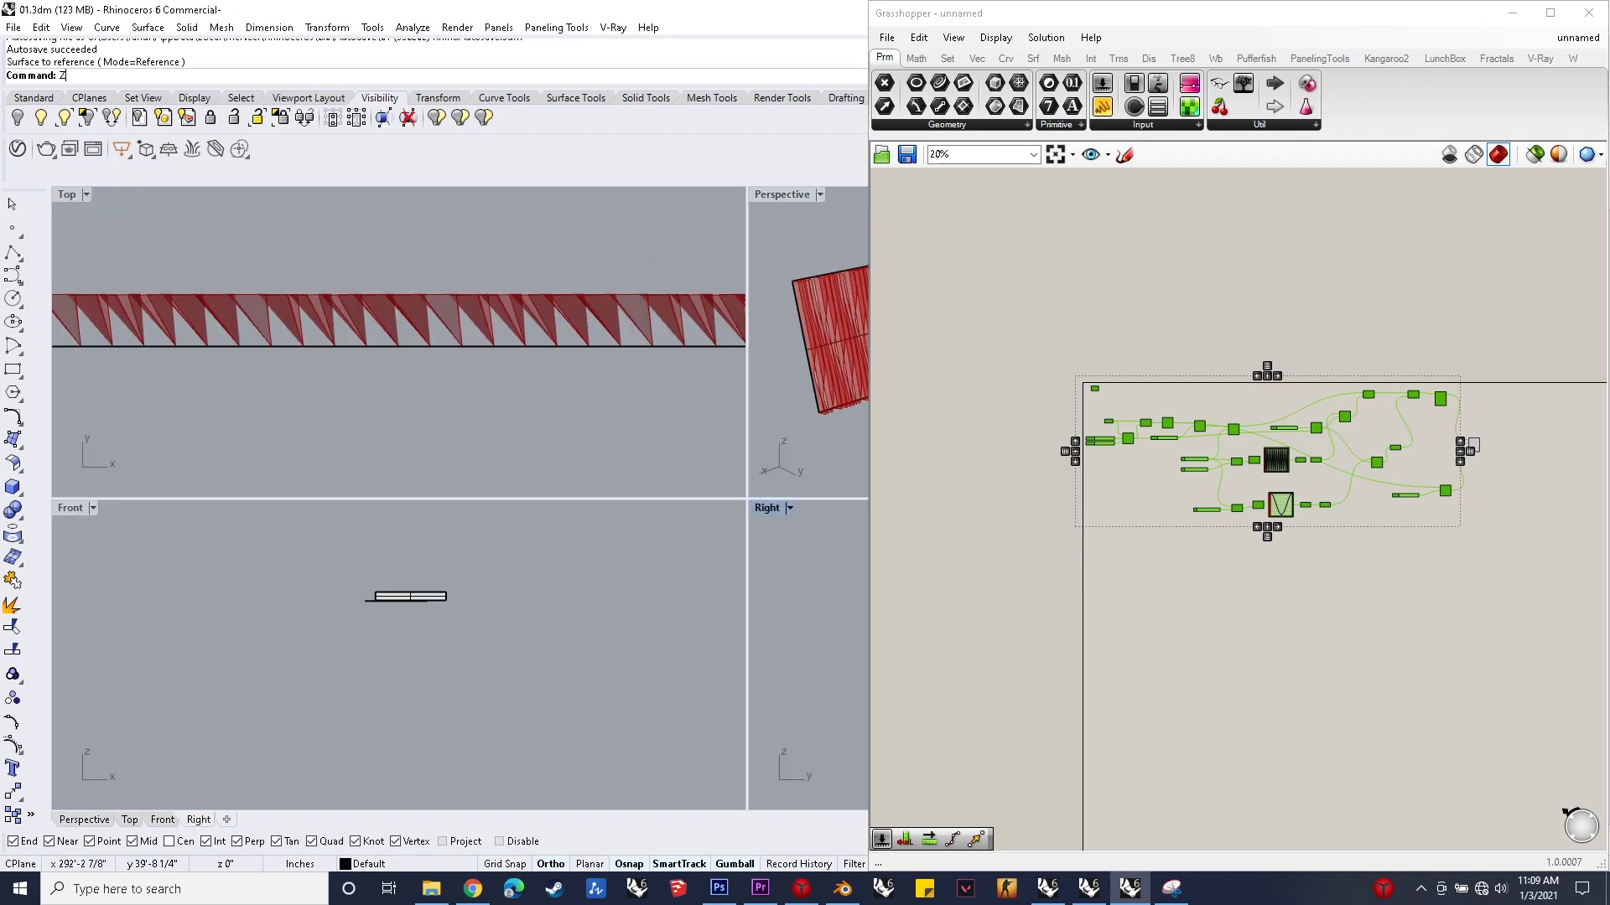
pyautogui.hotkey('ctrl', 'm')
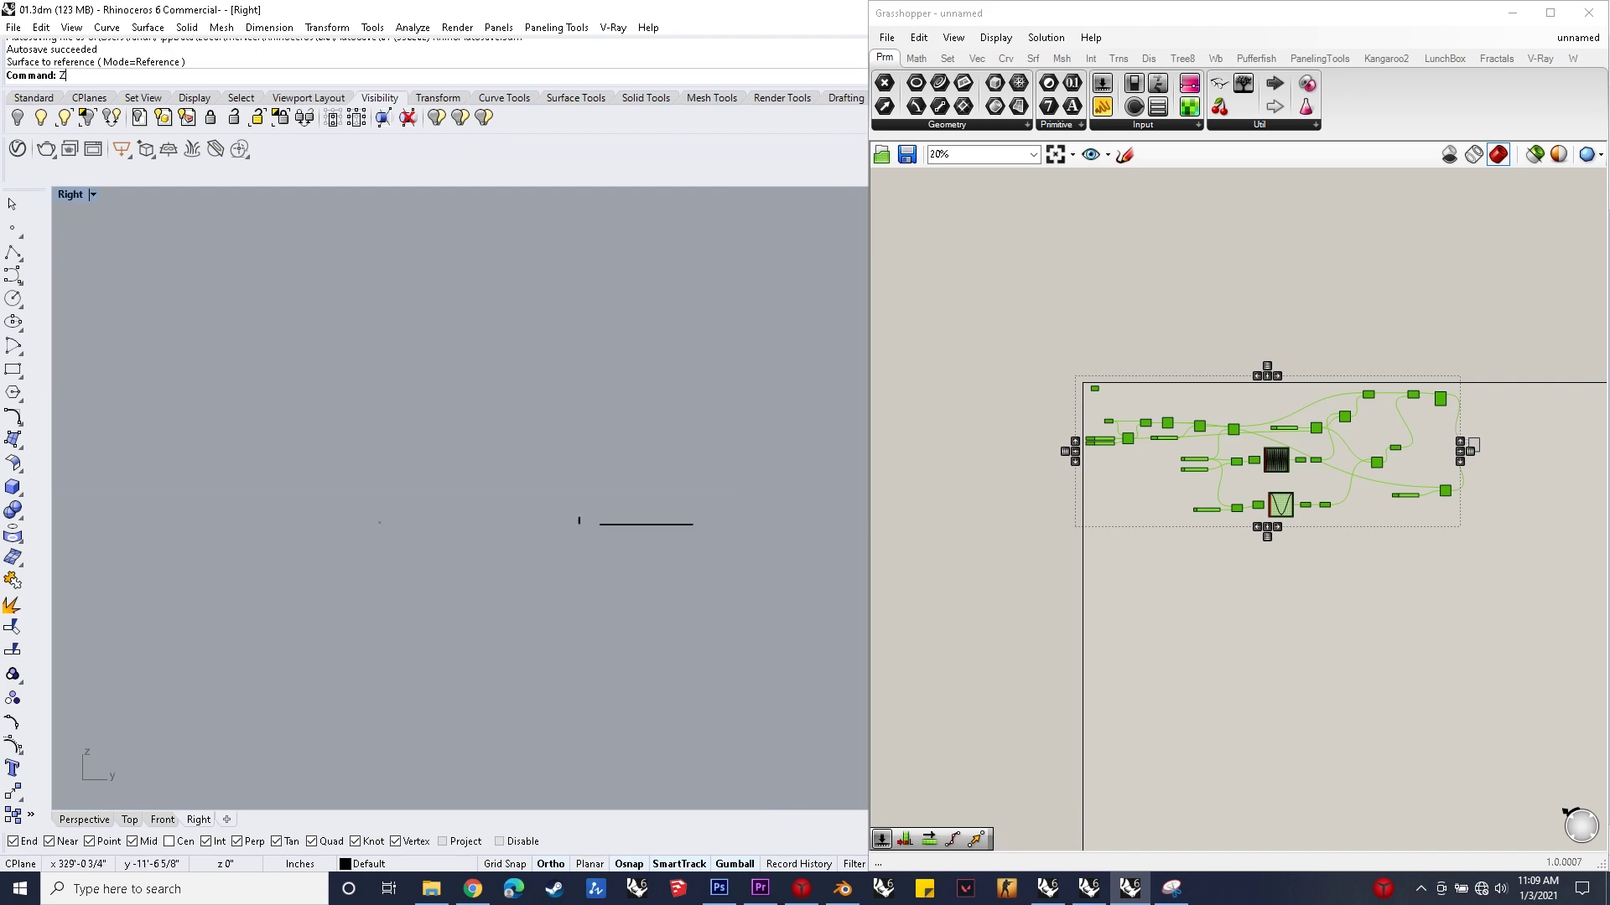
pyautogui.scroll(1, 596, 535)
pyautogui.doubleClick(71, 195)
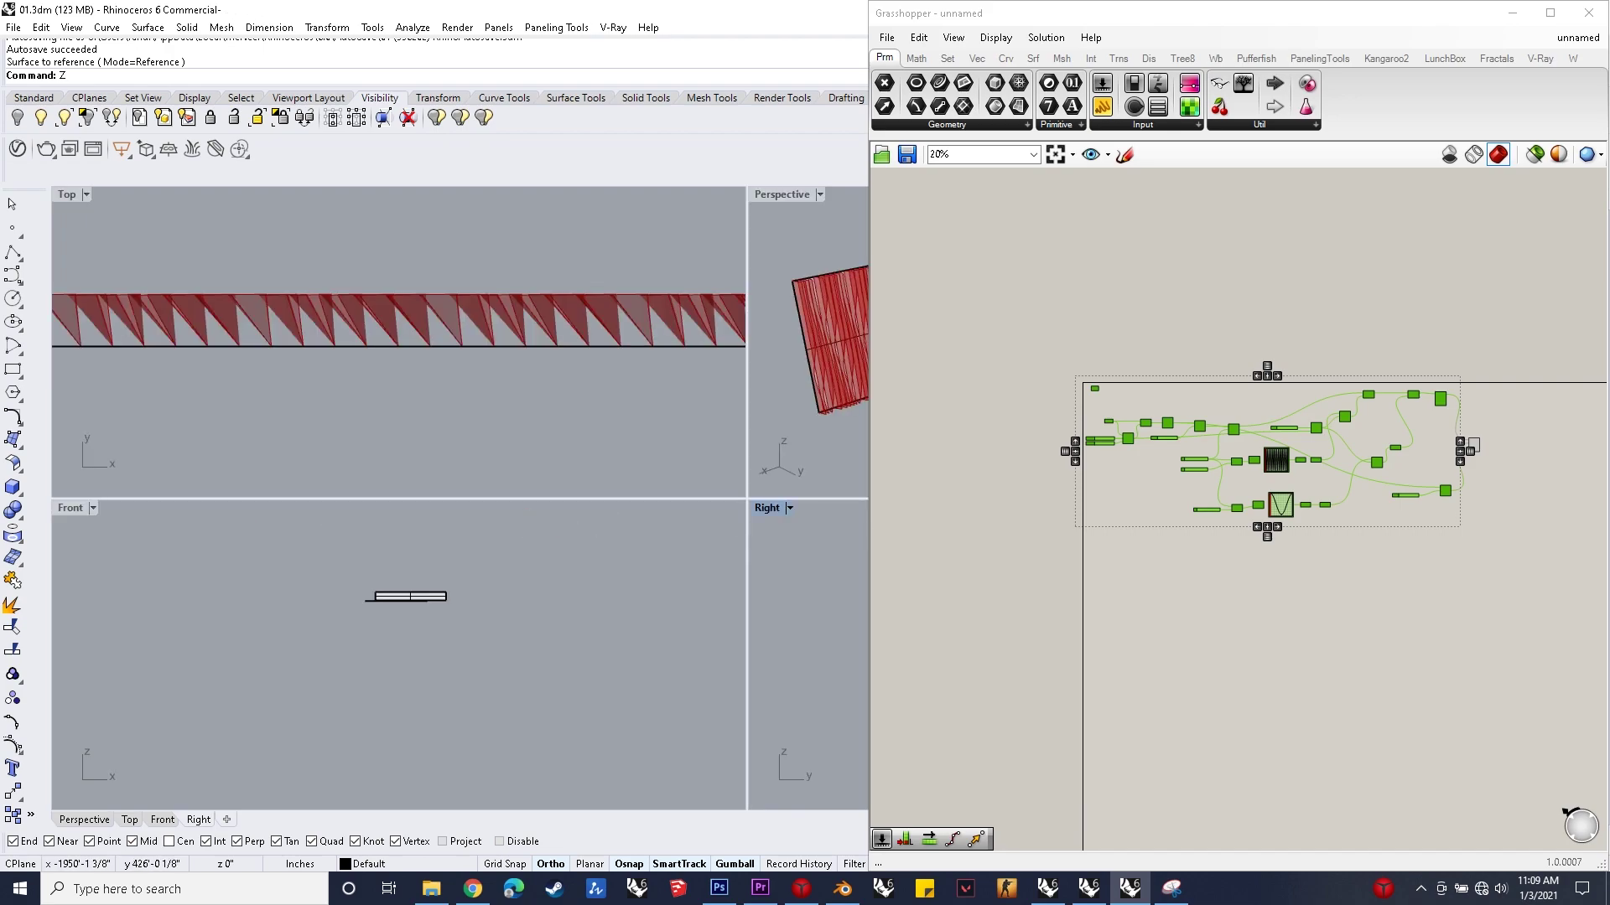
# Step: Maximize the Front viewport and hide the original base surface covering the strip pattern
pyautogui.doubleClick(71, 508)
pyautogui.scroll(10, 753, 367)
pyautogui.click(721, 436)
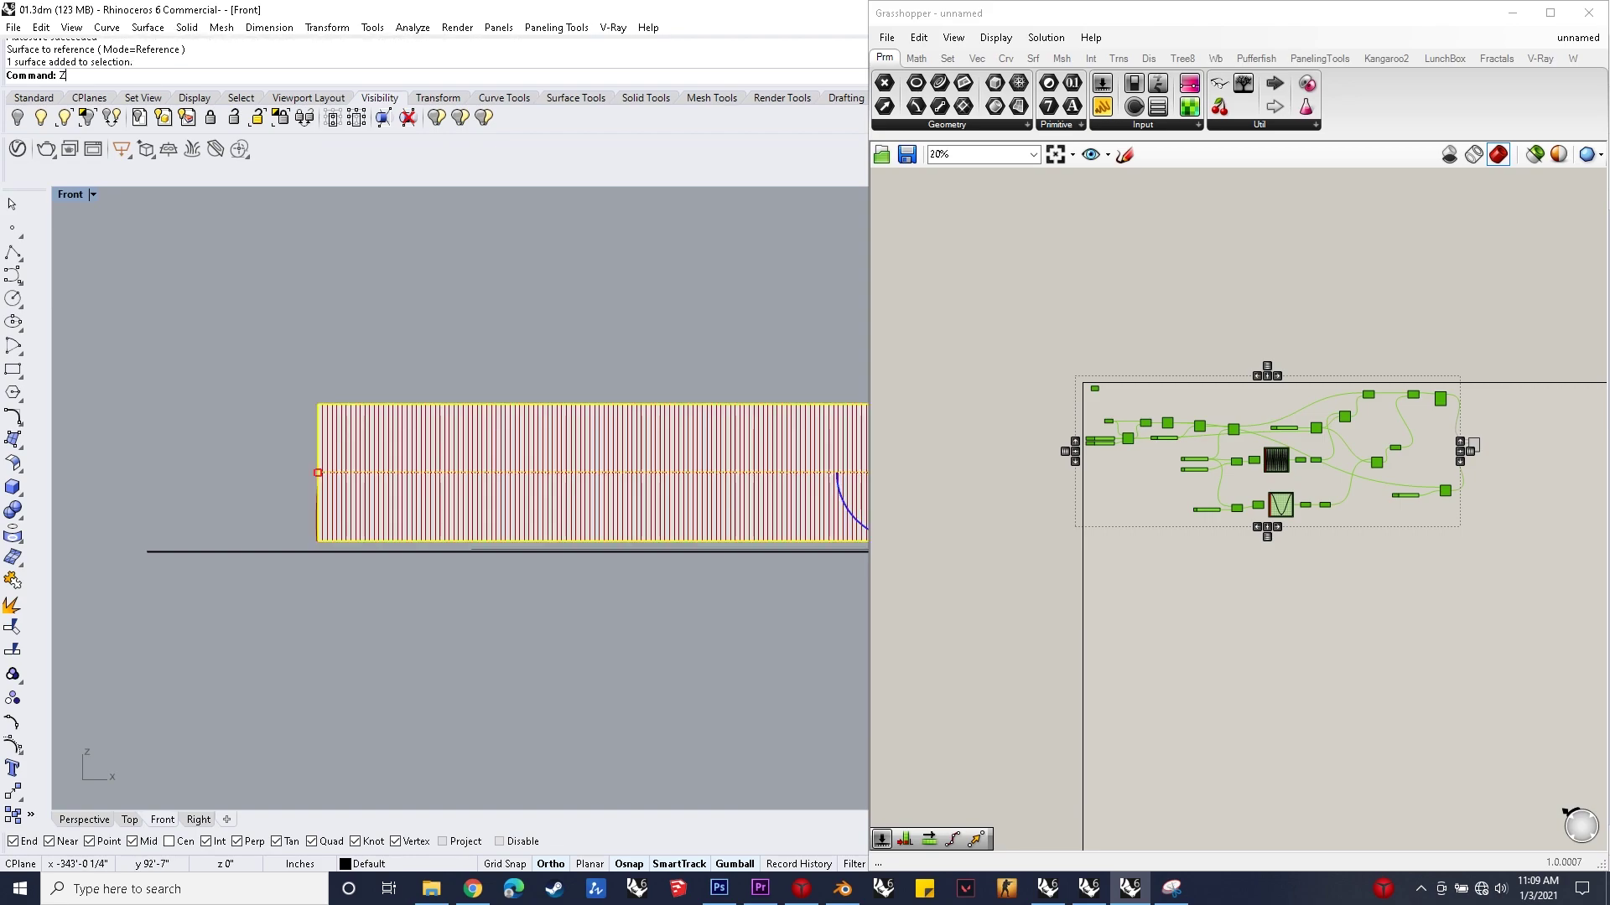
pyautogui.hotkey('ctrl', 'h')
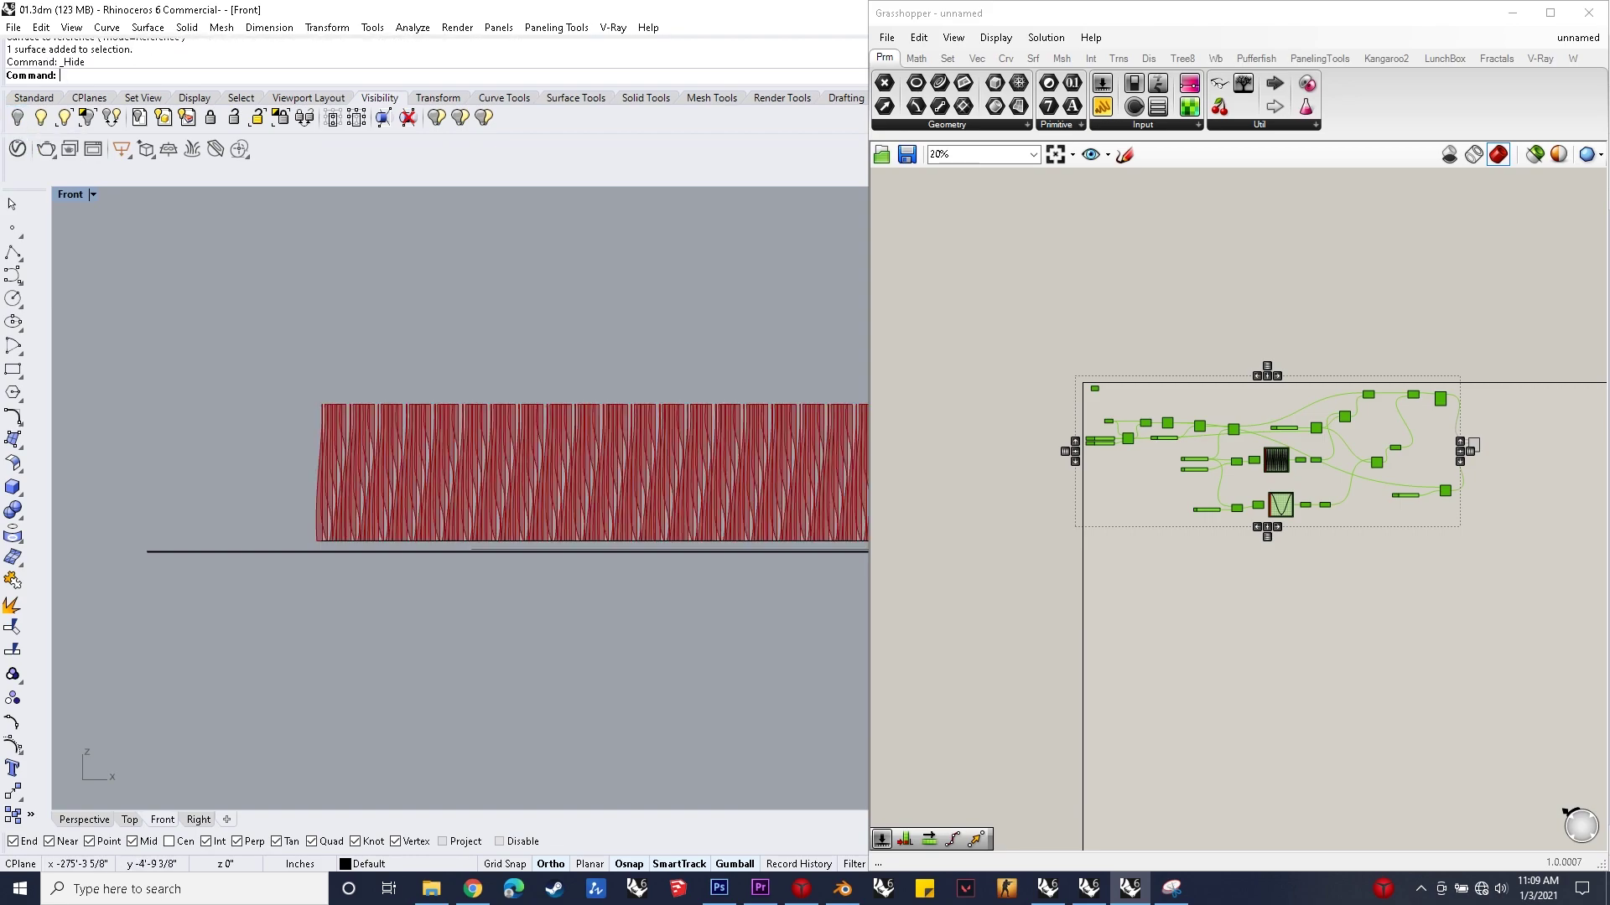
pyautogui.scroll(6, 459, 536)
pyautogui.scroll(-5, 460, 537)
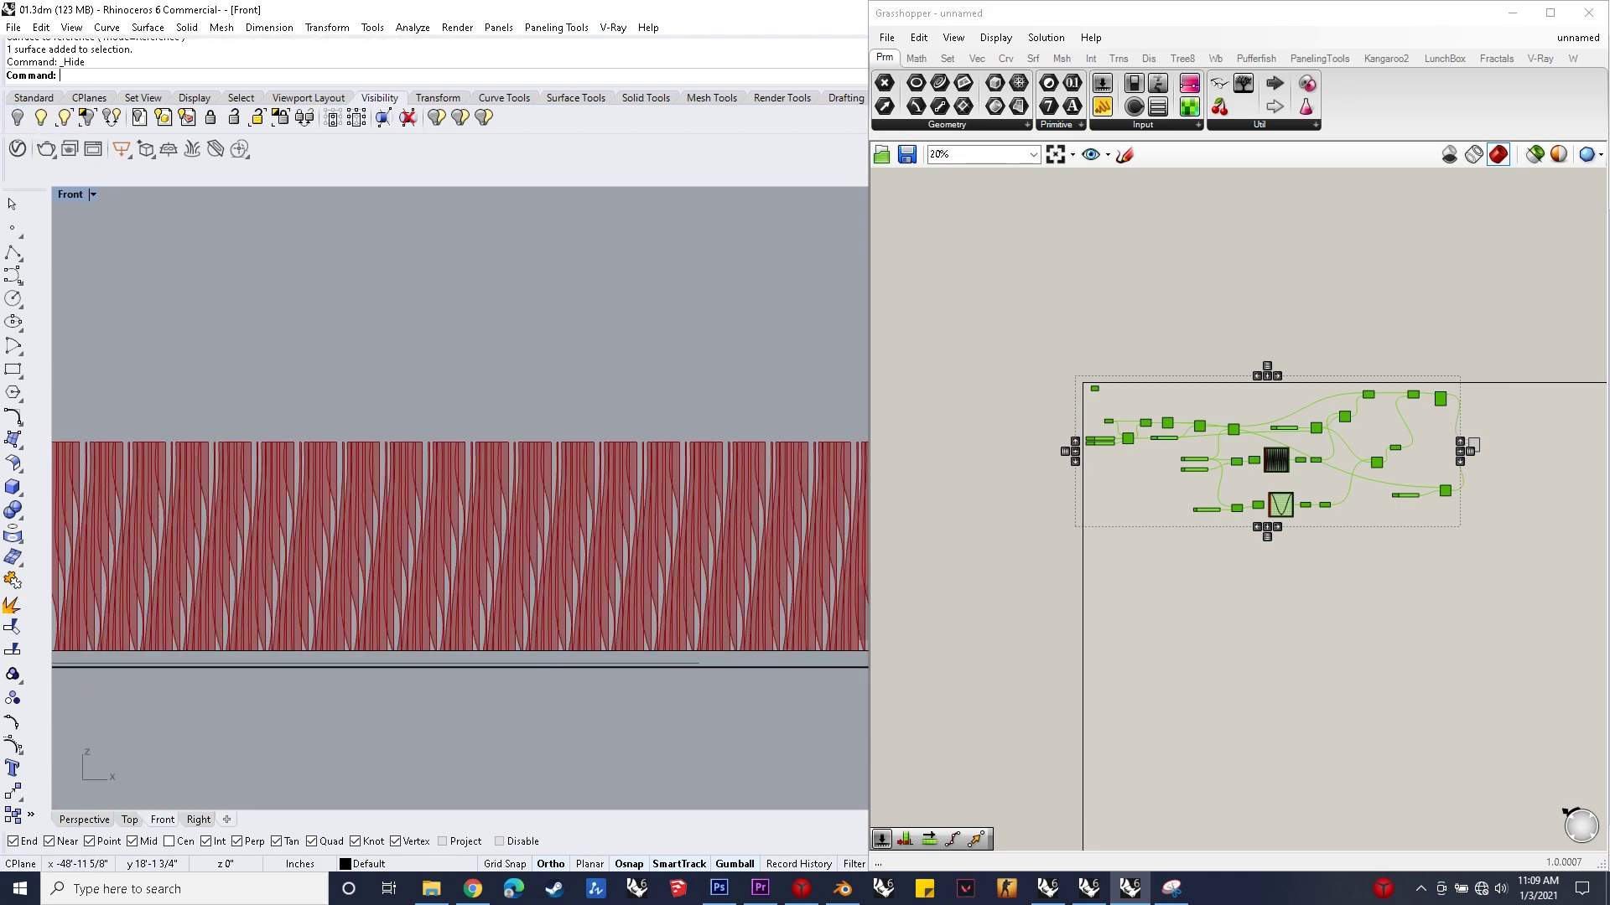
# Step: Reshape the lower Graph Mapper's sine curve into several waves and the upper Graph Mapper's curve into about four waves
pyautogui.scroll(10, 1293, 511)
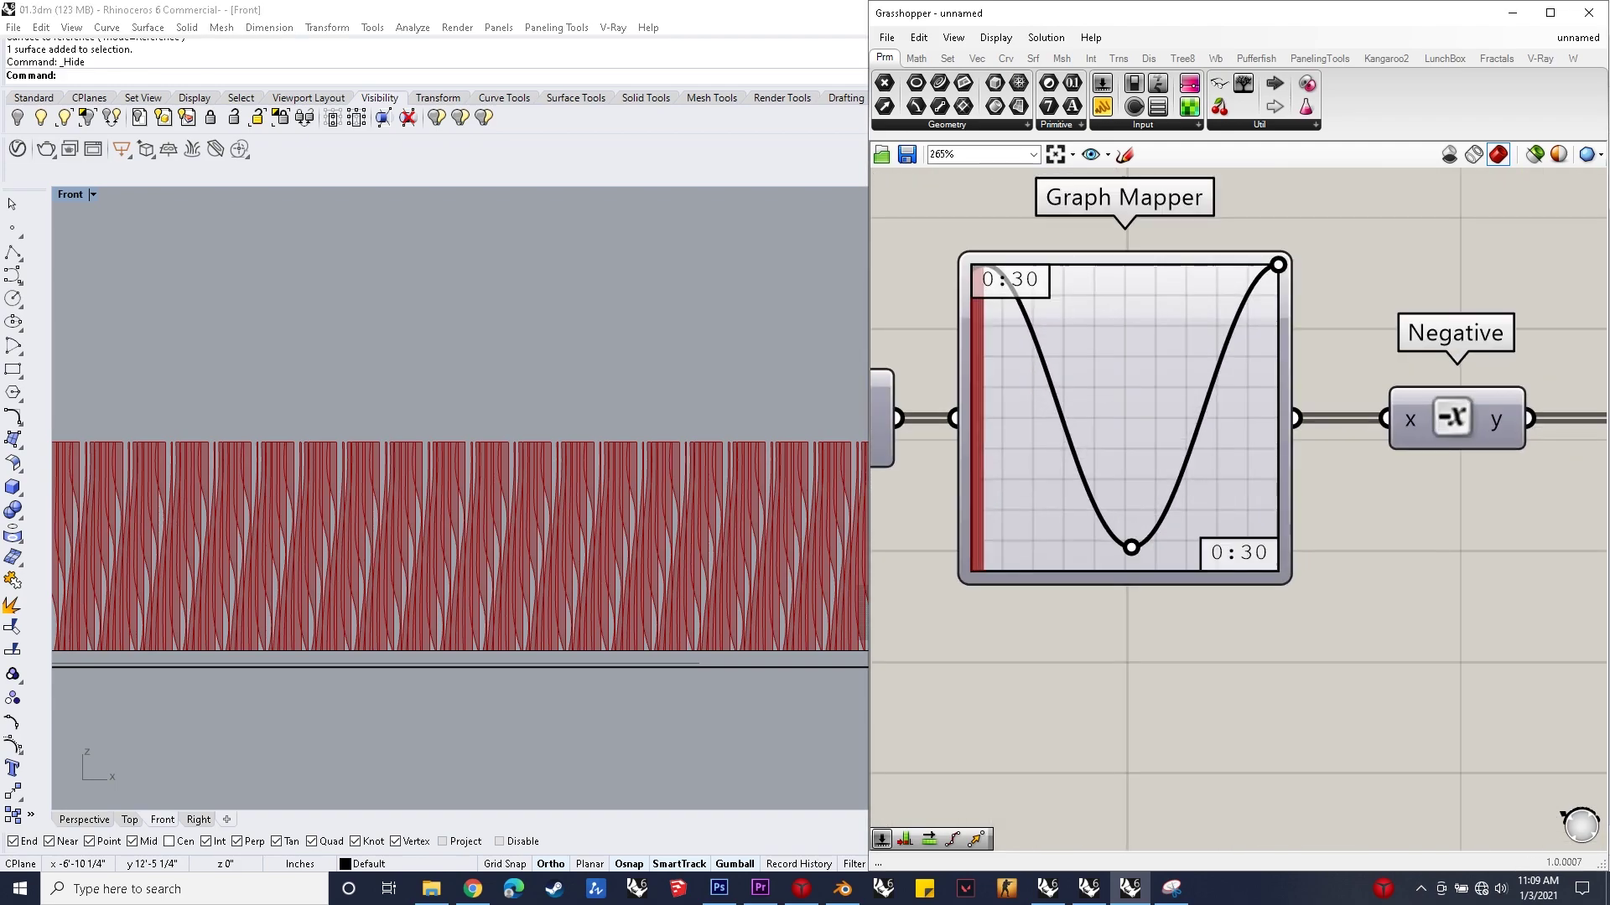
pyautogui.moveTo(1131, 547); pyautogui.dragTo(1199, 524)
pyautogui.scroll(-5, 1213, 644)
pyautogui.scroll(6, 1239, 446)
pyautogui.scroll(-6, 1282, 610)
pyautogui.moveTo(1283, 611); pyautogui.dragTo(1390, 710, button='right')
pyautogui.scroll(2, 1211, 428)
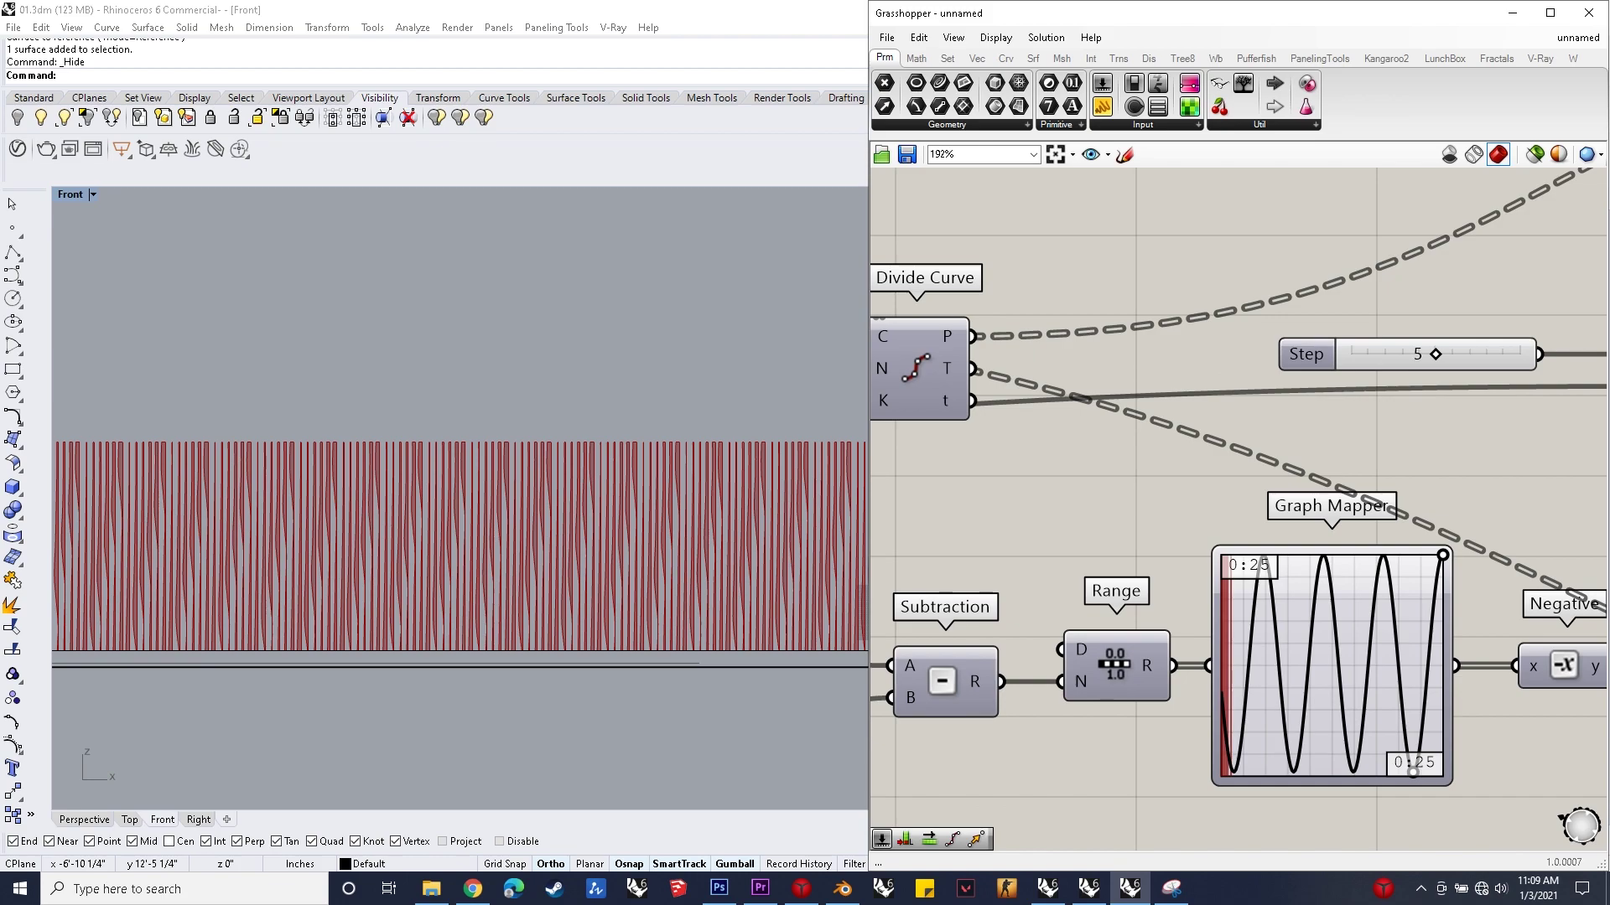
# Step: Try Step slider values of 1, 6, 7 and 8 for the Series component and return the slider to 5
pyautogui.click(1435, 354)
pyautogui.moveTo(1435, 354); pyautogui.dragTo(1368, 354)
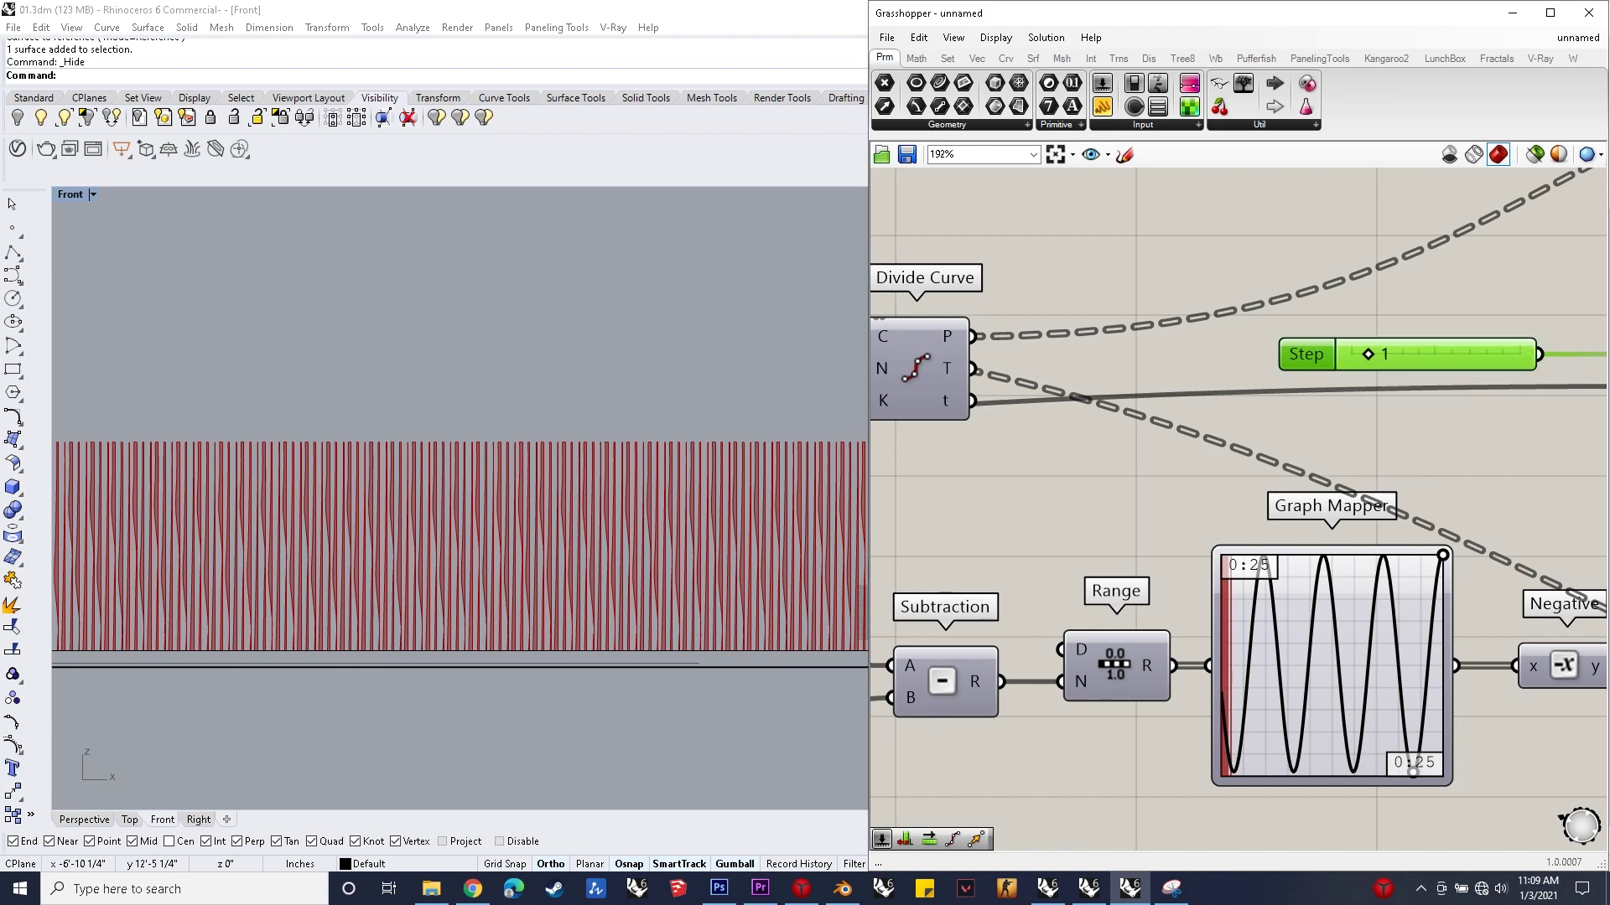
pyautogui.doubleClick(1368, 353)
pyautogui.write('6')
pyautogui.press('Return')
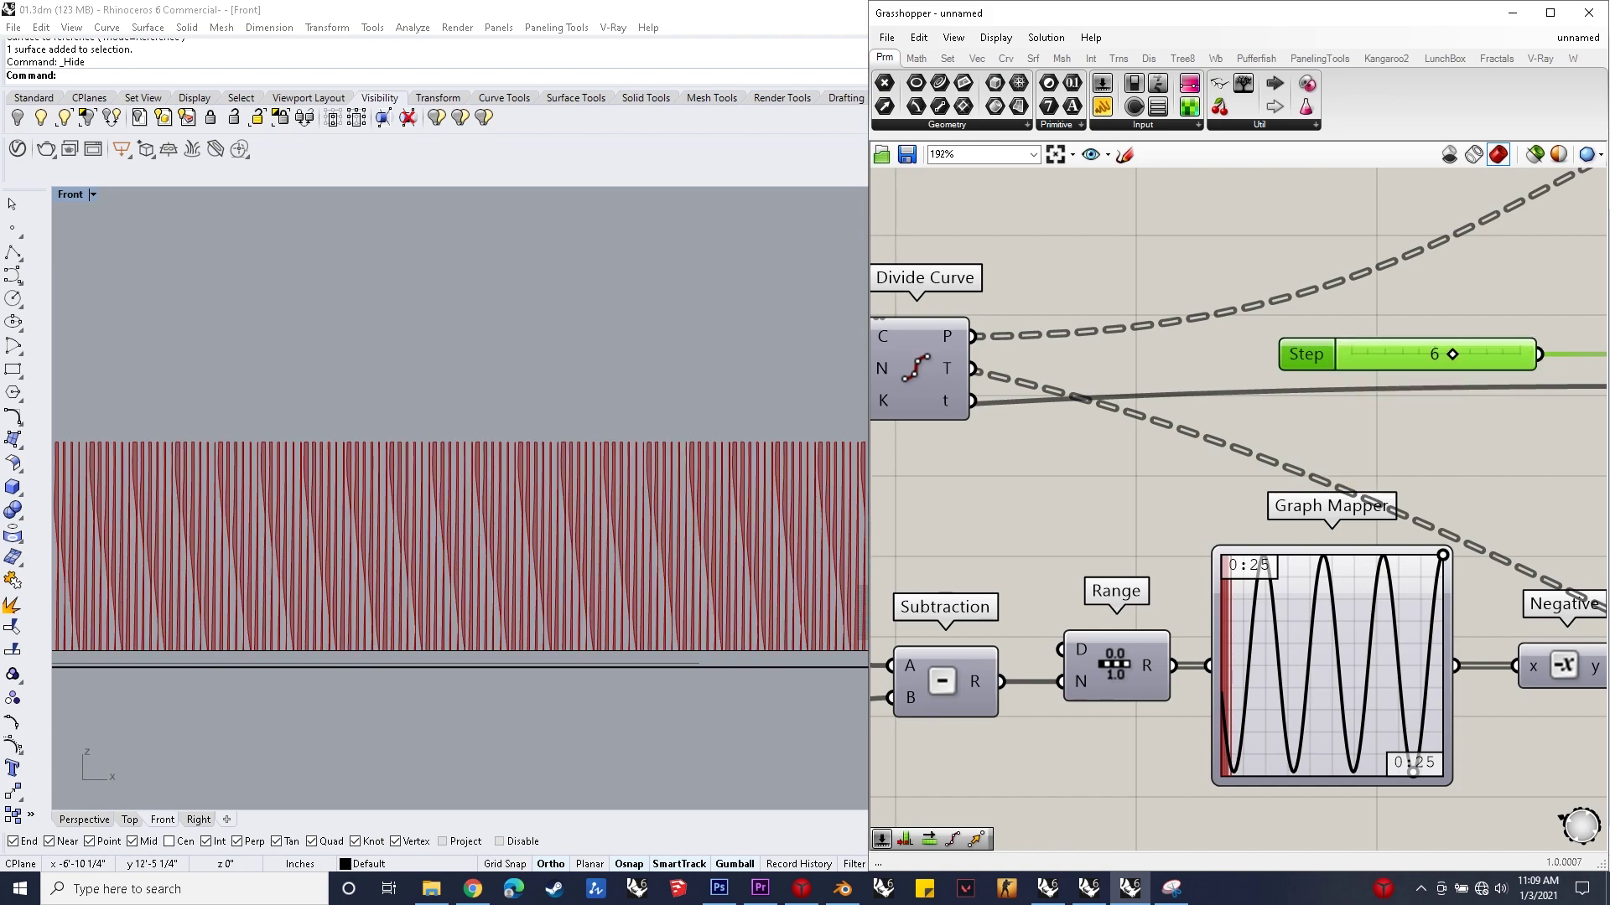
pyautogui.doubleClick(1367, 354)
pyautogui.write('7')
pyautogui.press('Return')
pyautogui.doubleClick(1367, 353)
pyautogui.write('8')
pyautogui.press('Return')
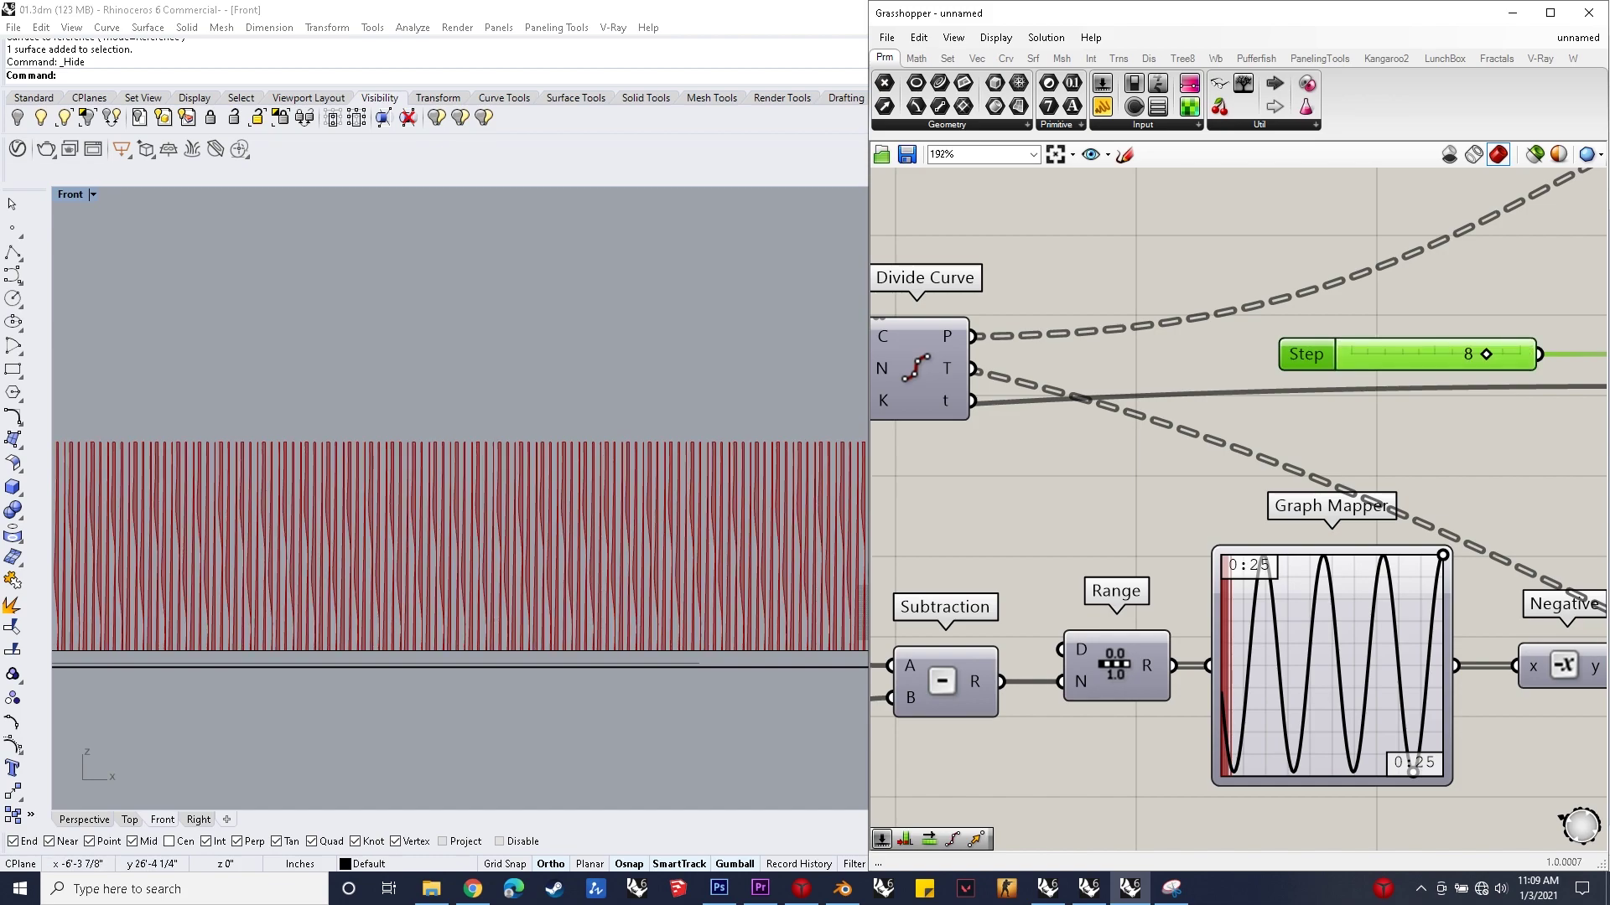
pyautogui.moveTo(1486, 354); pyautogui.dragTo(1436, 354)
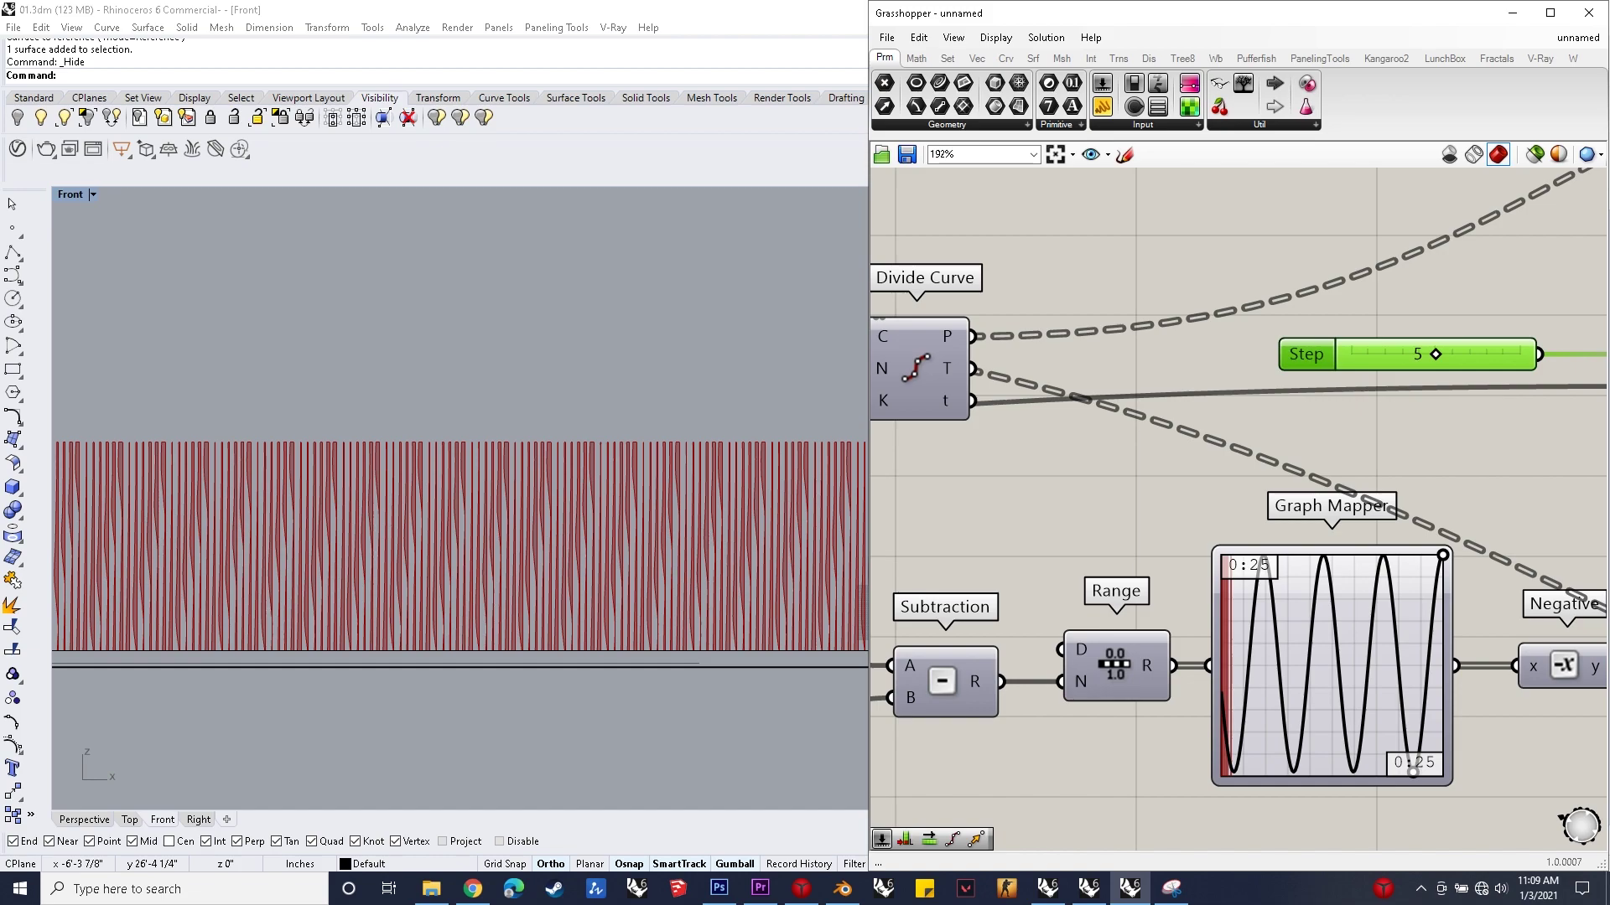
# Step: Tighten the upper Graph Mapper's sine curve into many dense waves and check the fin pattern in the Front viewport
pyautogui.moveTo(1443, 555); pyautogui.dragTo(1406, 568)
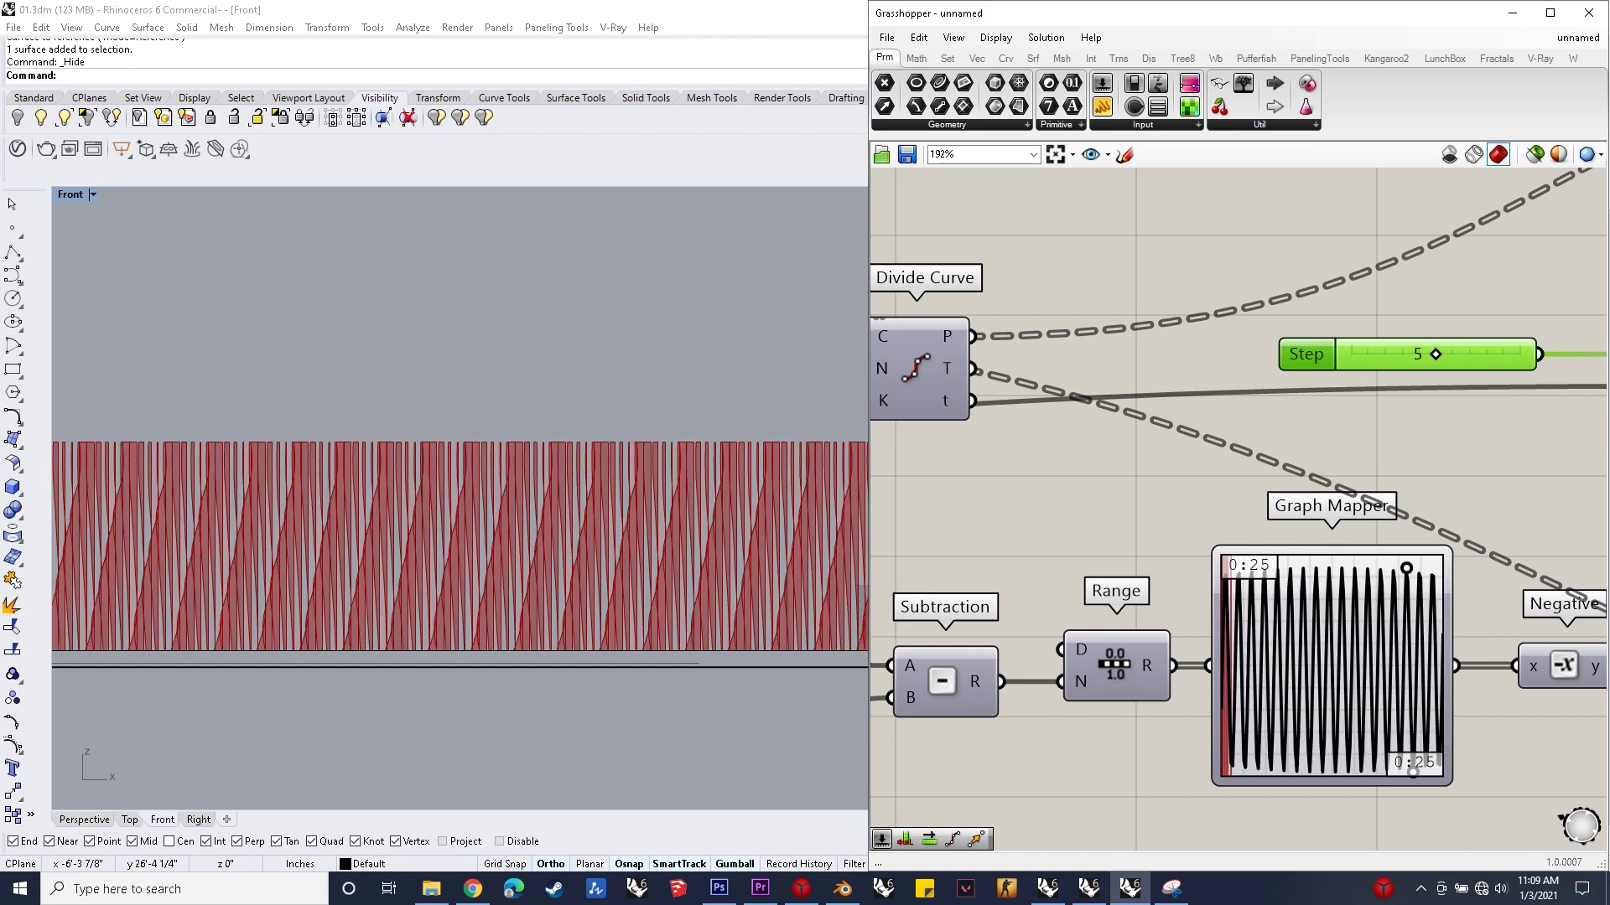
pyautogui.scroll(-2, 538, 498)
pyautogui.moveTo(735, 619); pyautogui.dragTo(848, 585, button='right')
pyautogui.scroll(4, 162, 521)
# Step: Bake the Edge Surface fins into the Rhino document and close the Grasshopper window
pyautogui.scroll(-10, 1245, 550)
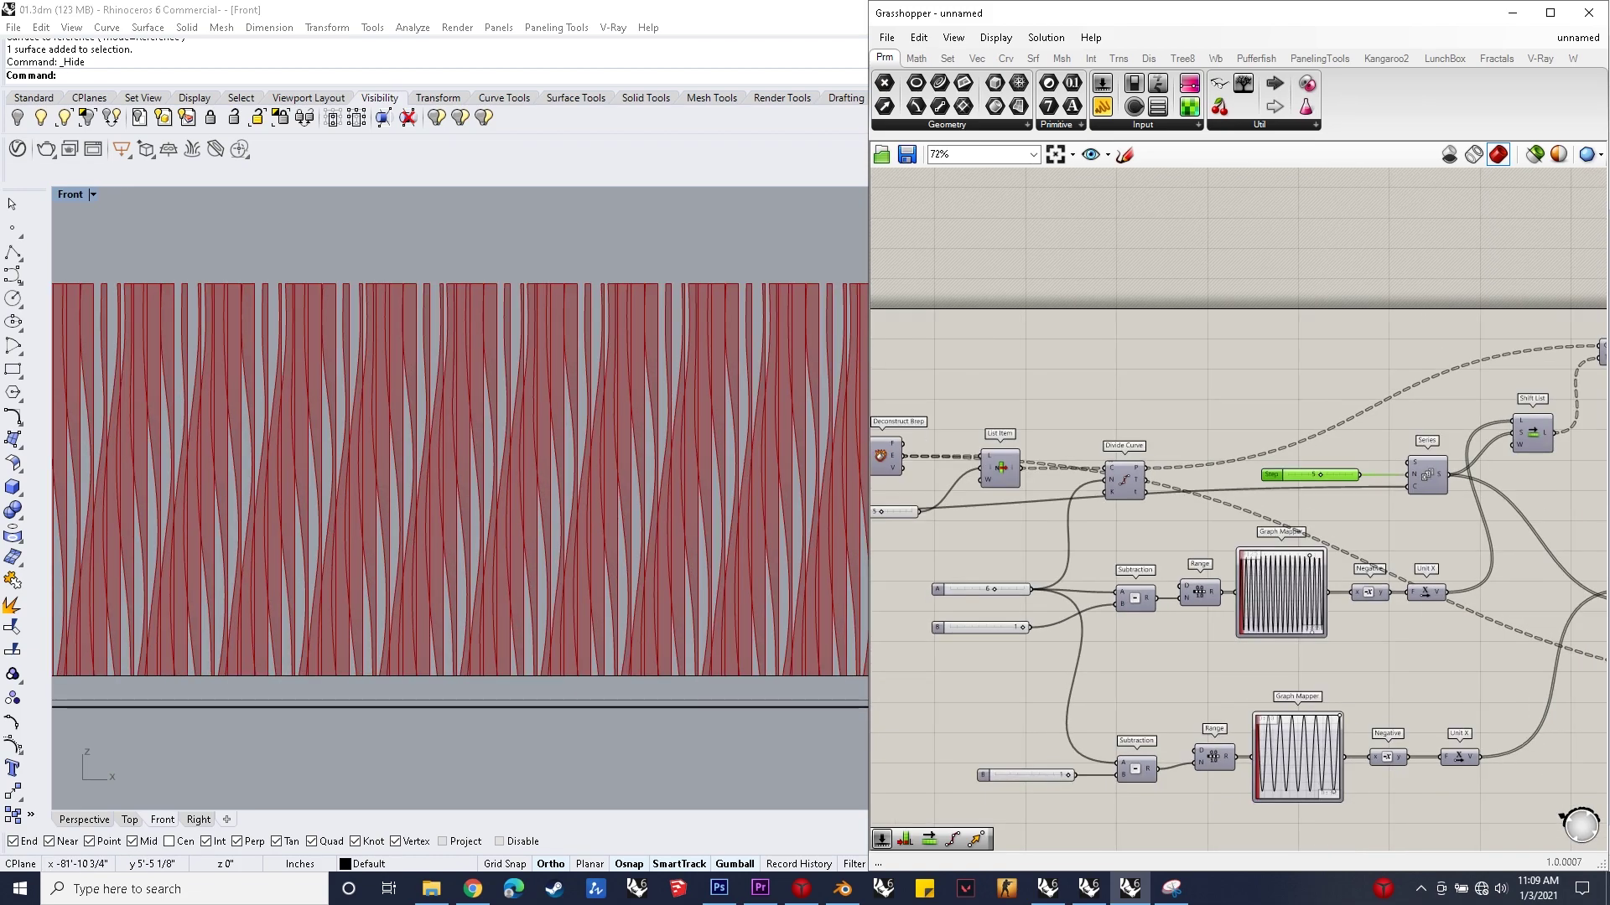
pyautogui.scroll(3, 1388, 600)
pyautogui.rightClick(1360, 421)
pyautogui.click(1392, 493)
pyautogui.press('Return')
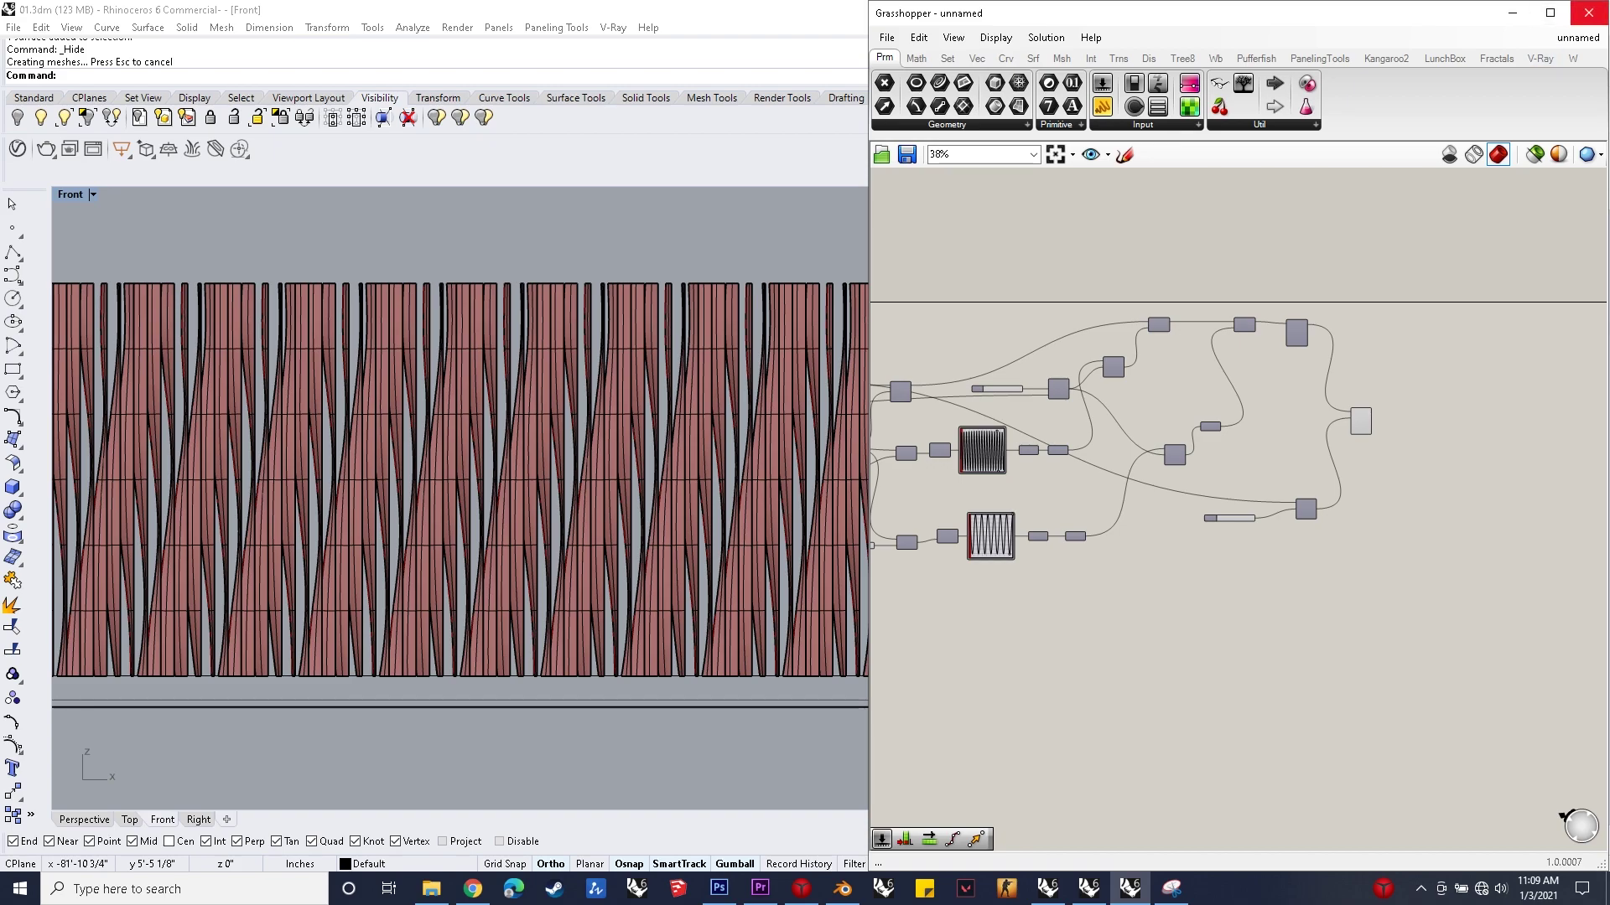
pyautogui.click(1589, 13)
# Step: Replace the maximized Front viewport with a maximized Perspective viewport showing the baked fin strip
pyautogui.scroll(-18, 1003, 519)
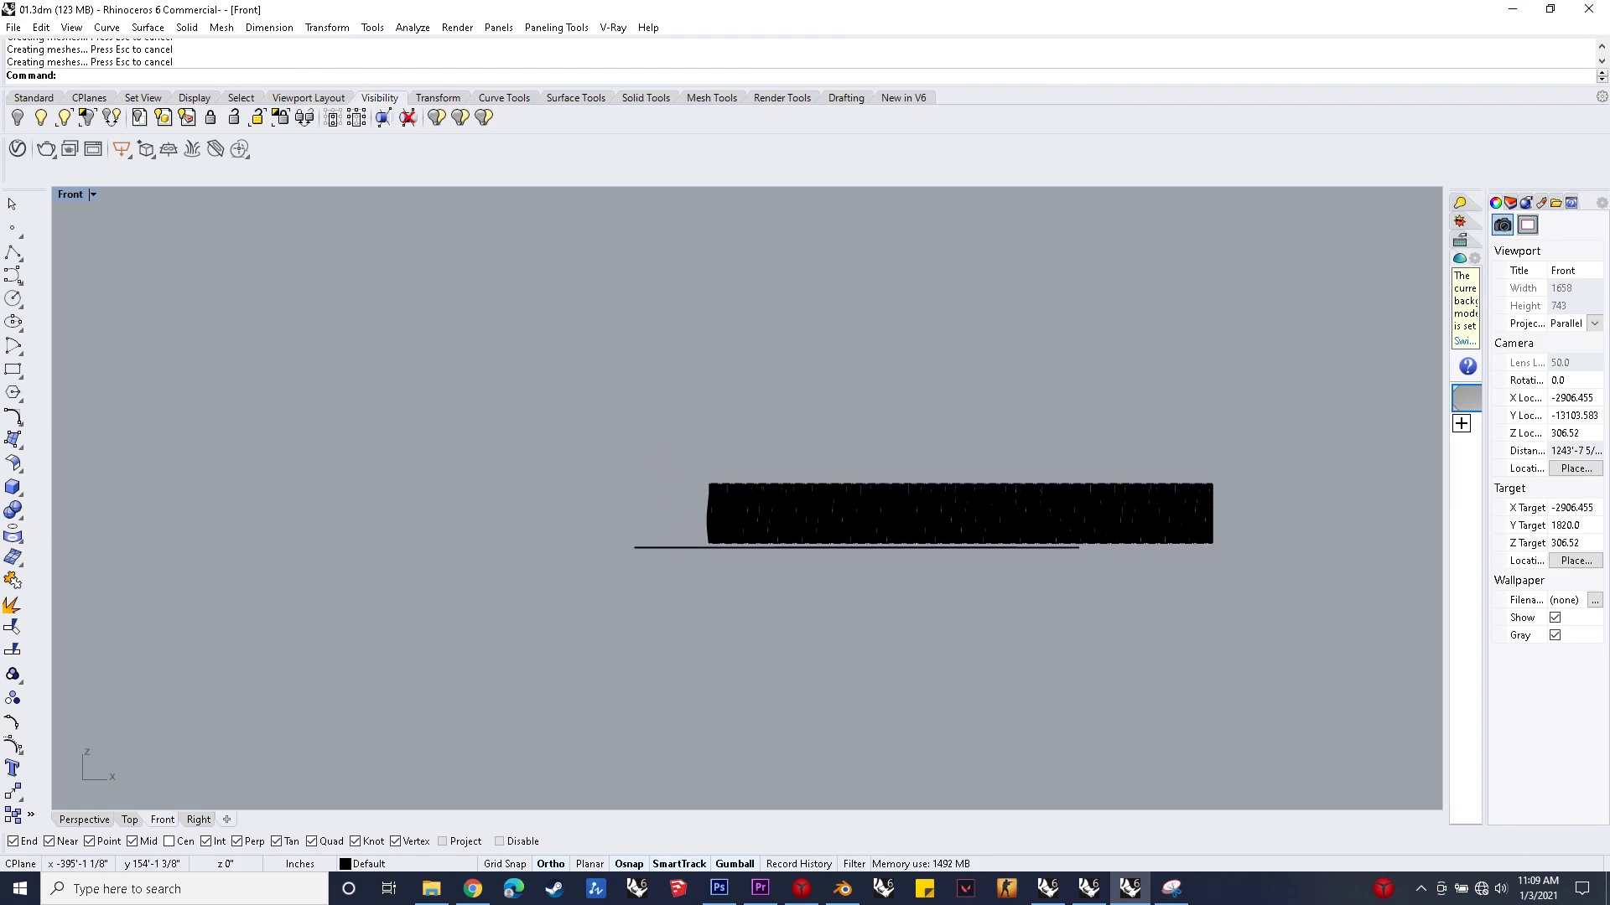
pyautogui.doubleClick(70, 195)
pyautogui.doubleClick(781, 194)
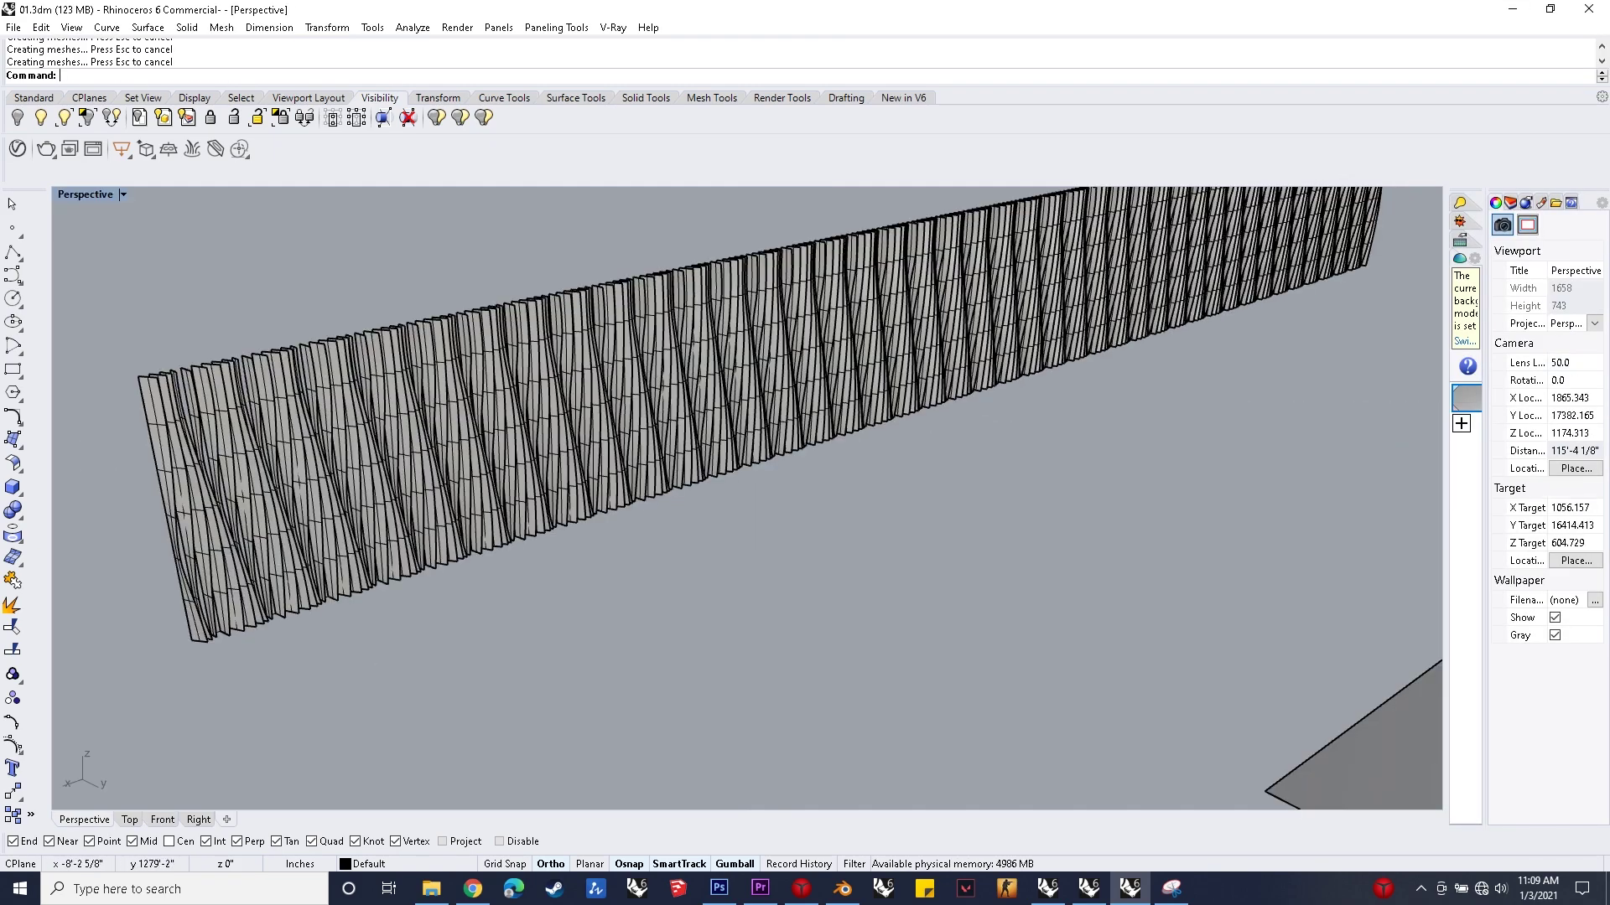
pyautogui.scroll(-18, 767, 457)
pyautogui.scroll(12, 796, 424)
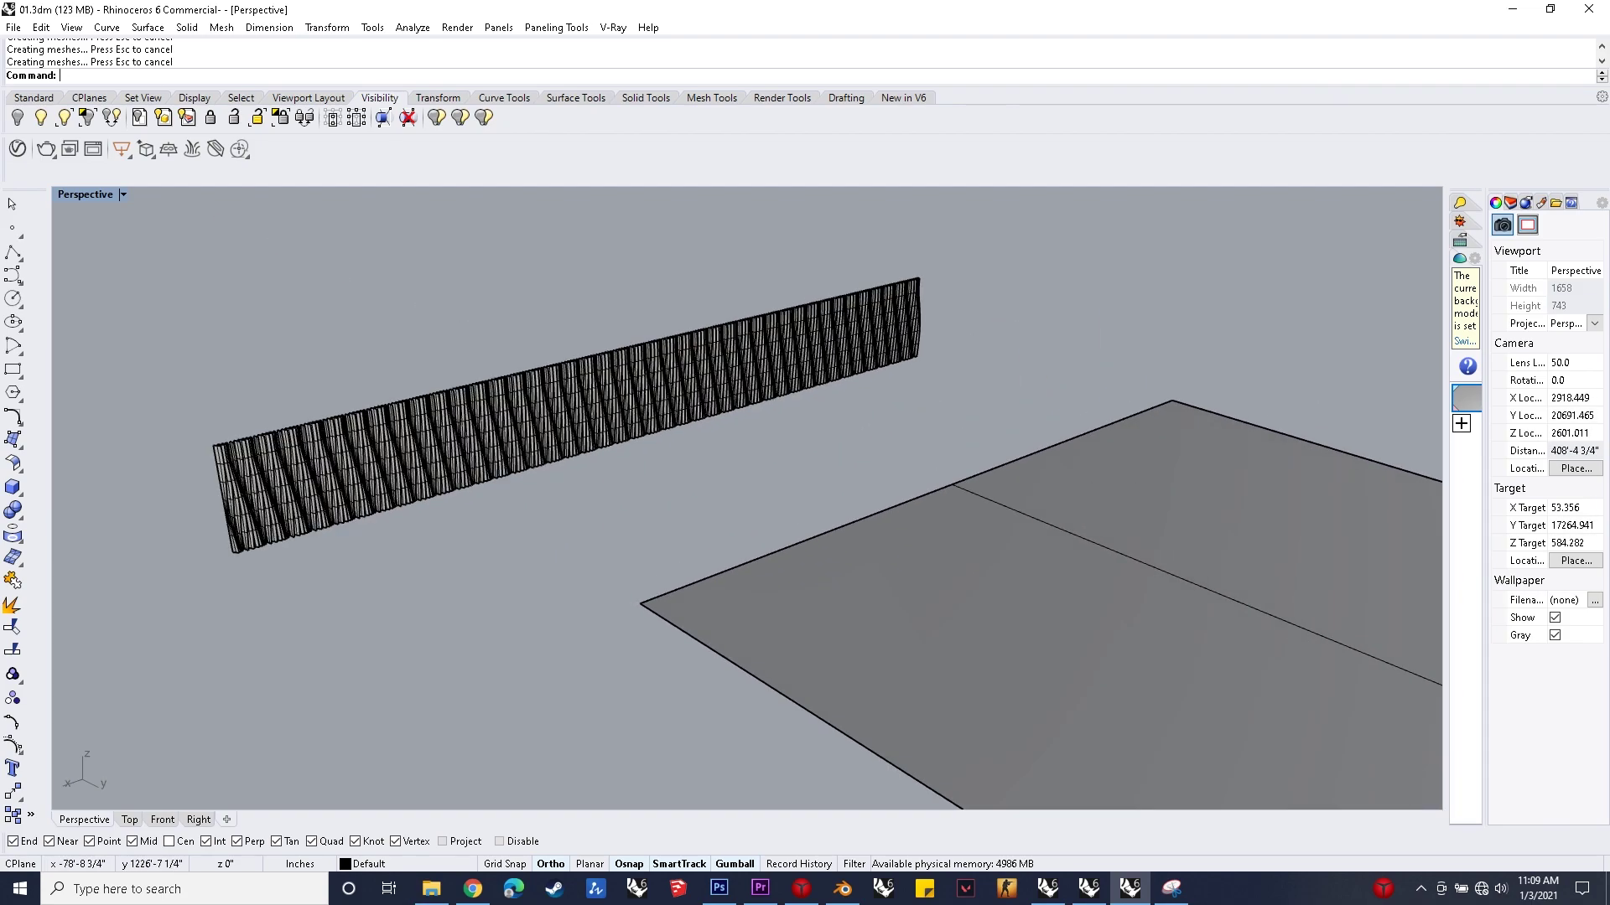
pyautogui.scroll(4, 587, 419)
# Step: Draw a straight polyline along the lower edge of the fin strip, from one end to the other
pyautogui.click(12, 251)
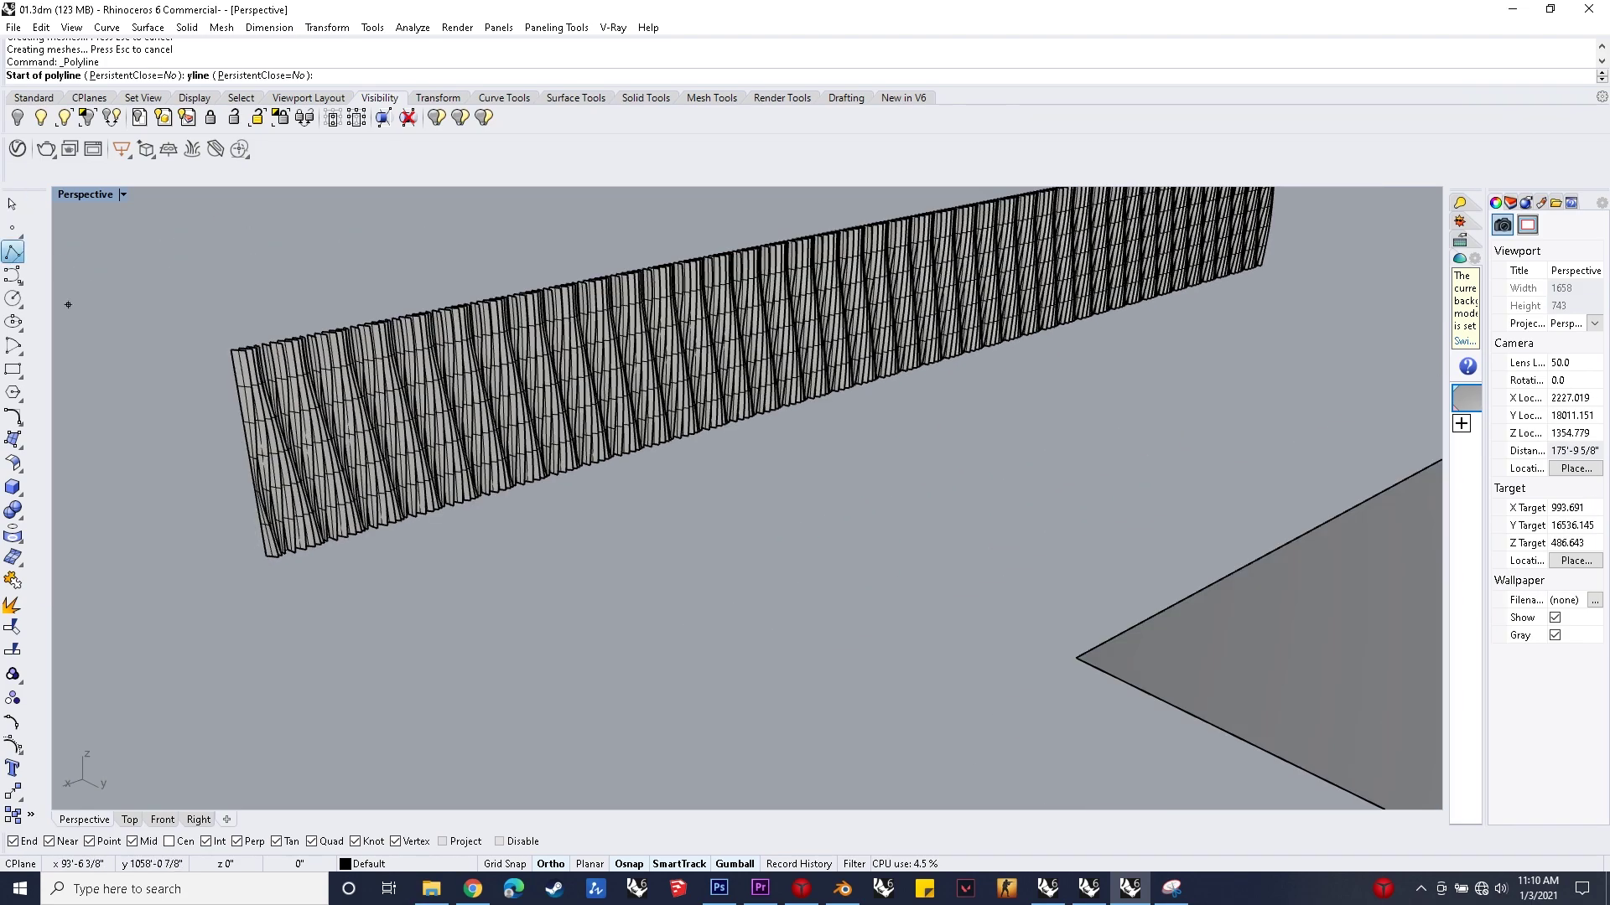
pyautogui.scroll(5, 277, 562)
pyautogui.click(289, 587)
pyautogui.scroll(-6, 318, 595)
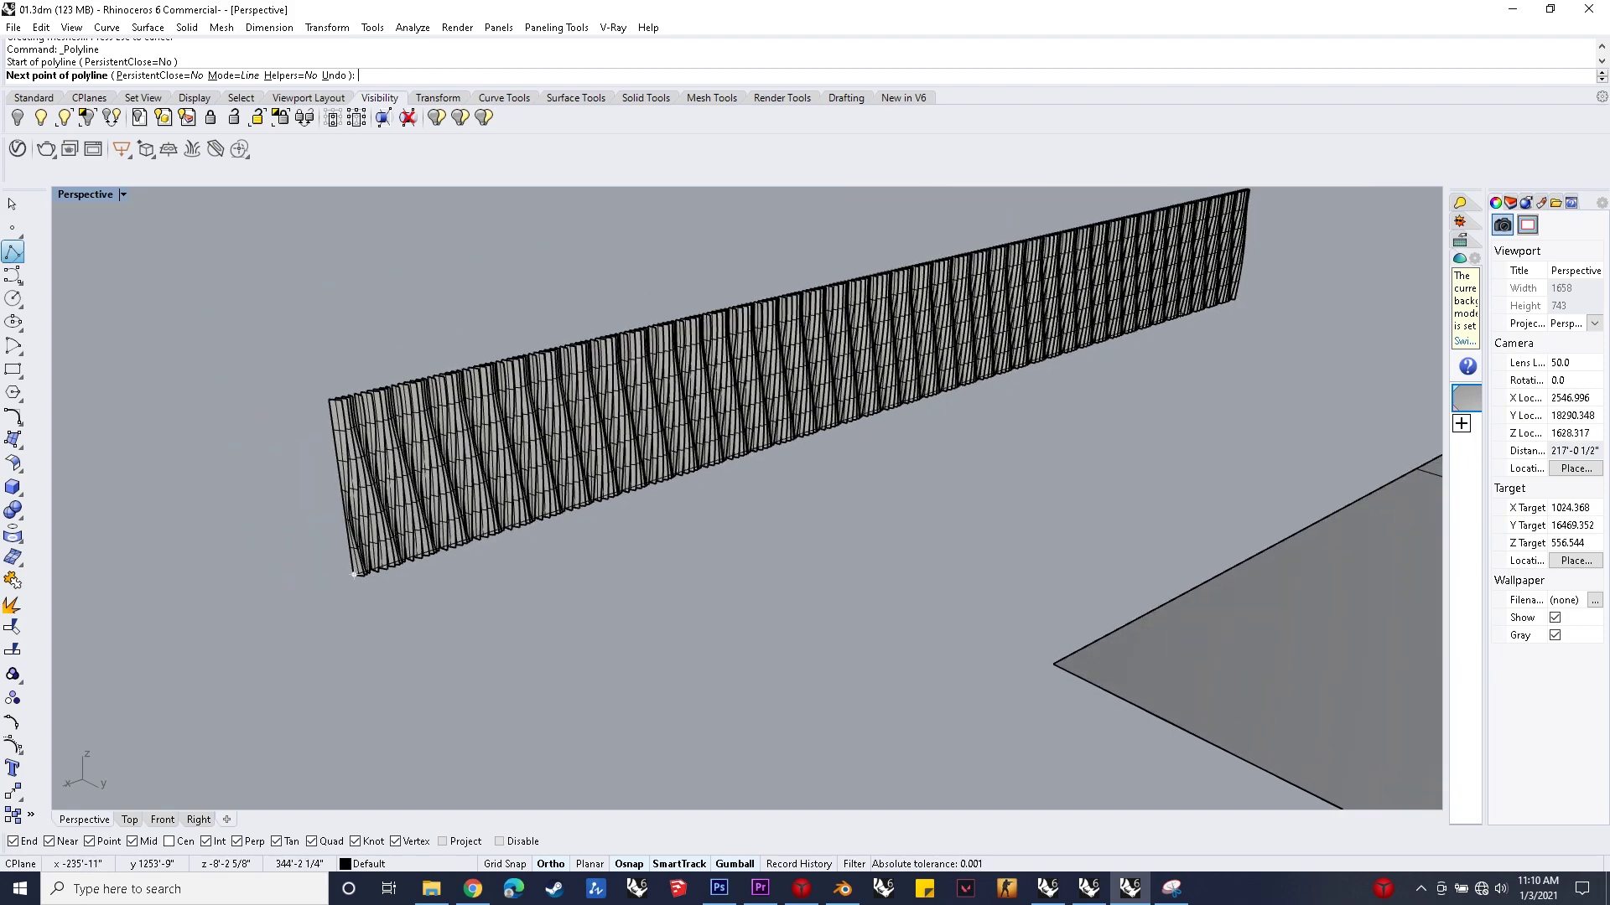
pyautogui.scroll(6, 1207, 290)
pyautogui.click(1211, 287)
pyautogui.scroll(-6, 1070, 329)
pyautogui.press('Return')
# Step: Try to flow the fin surfaces from the straight polyline onto the rounded closed curve on the ground surface
pyautogui.write('Flow')
pyautogui.press('Return')
pyautogui.click(1175, 307)
pyautogui.press('Return')
pyautogui.click(1198, 300)
pyautogui.scroll(-8, 939, 327)
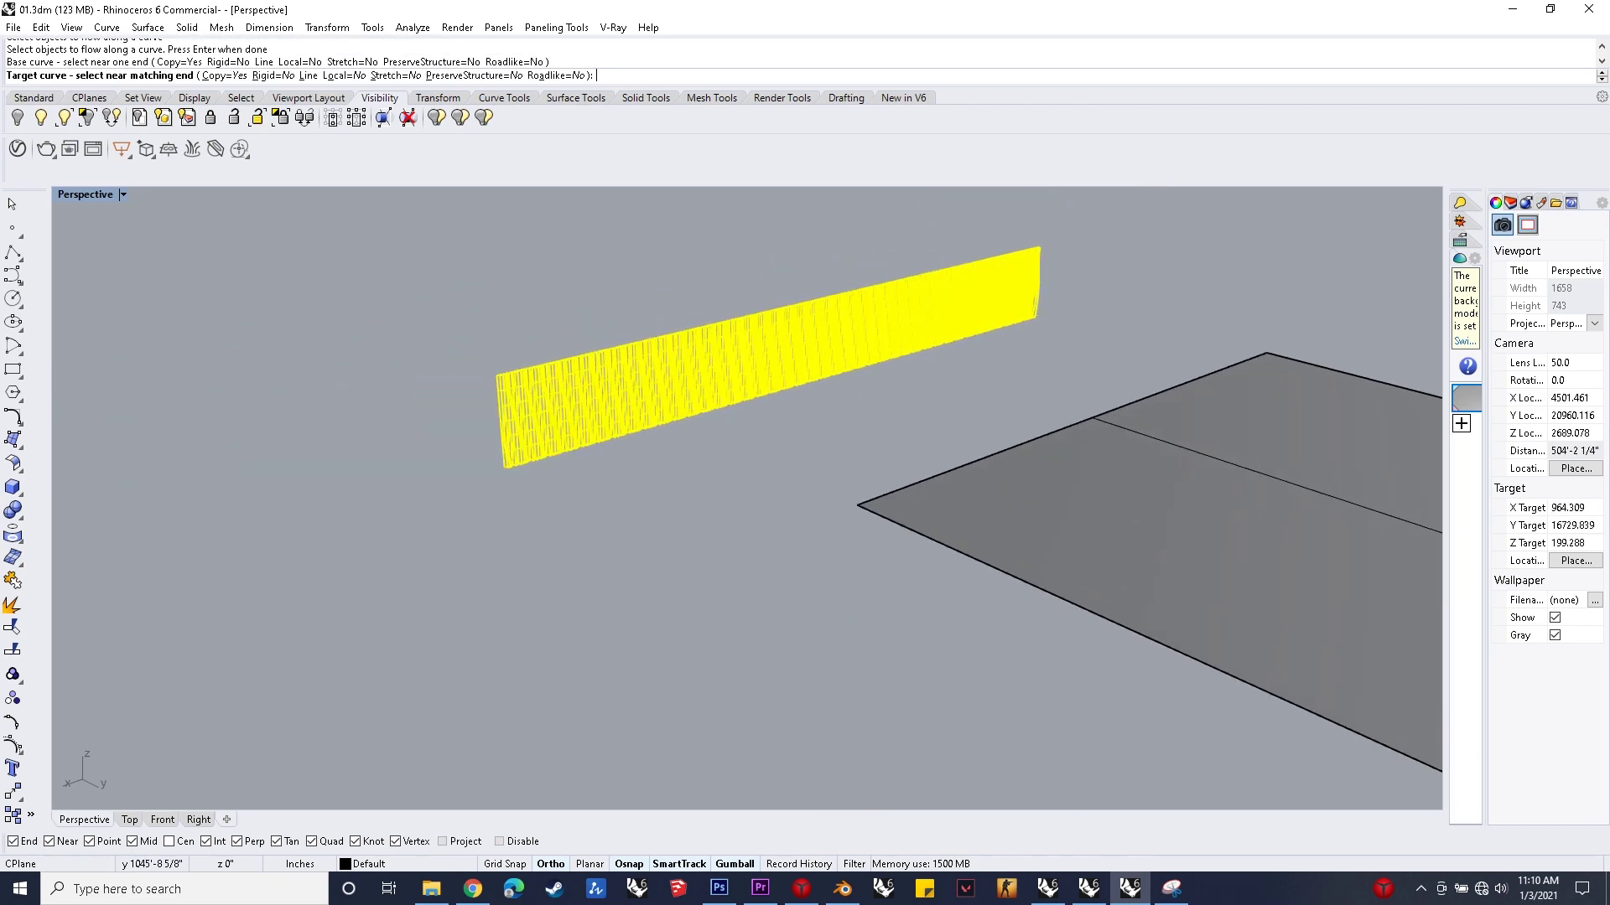
pyautogui.scroll(-9, 763, 284)
pyautogui.scroll(6, 1026, 394)
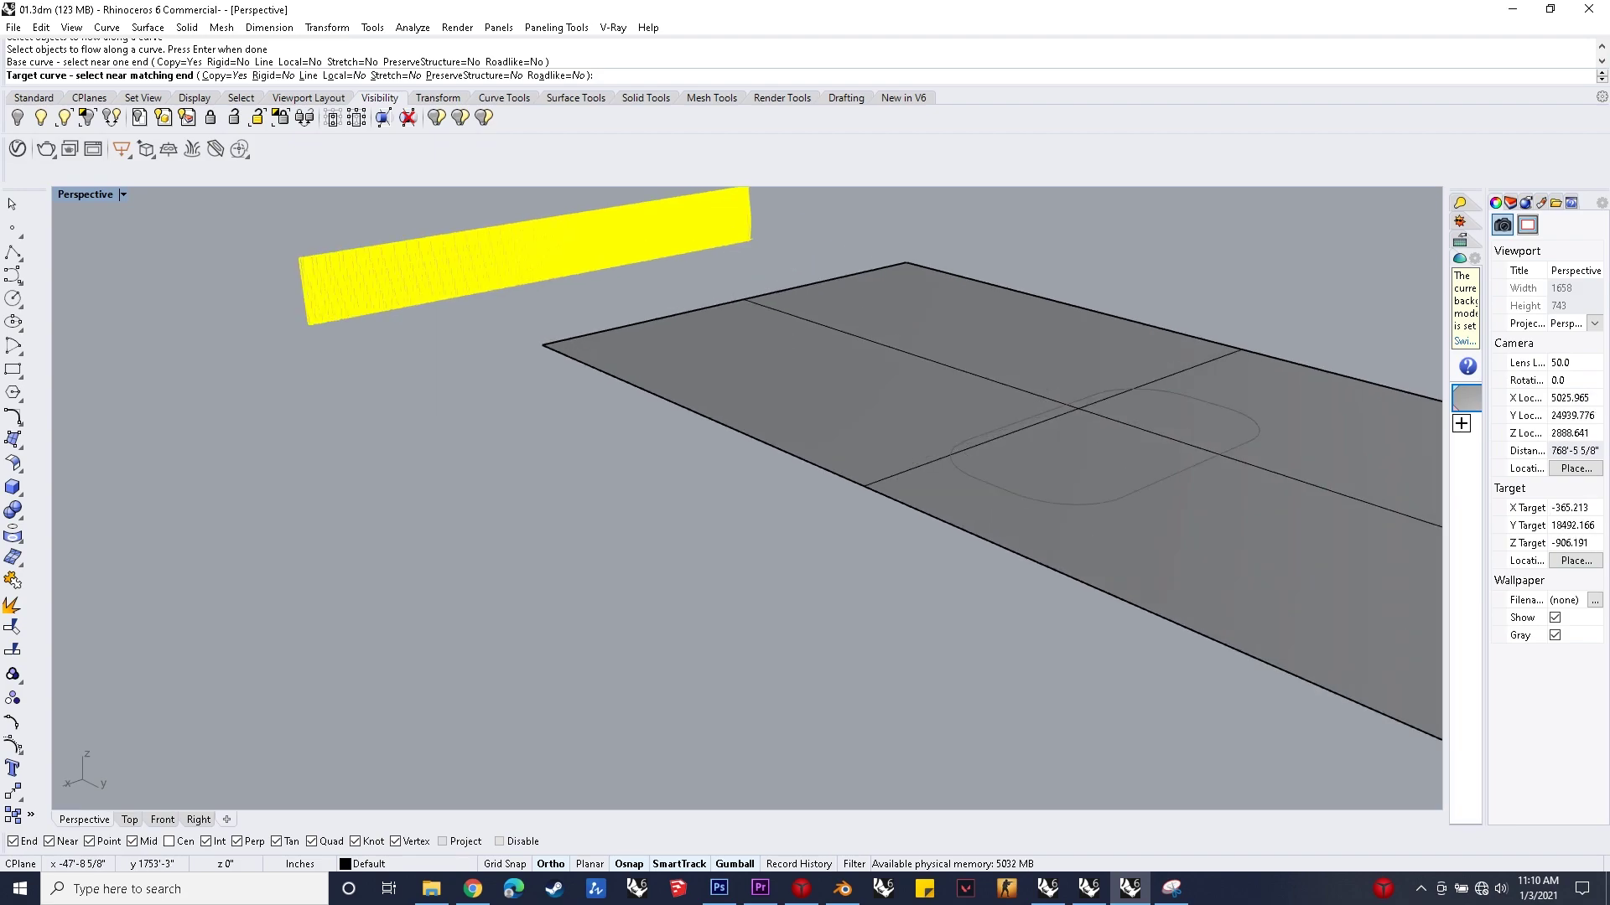
pyautogui.click(1030, 418)
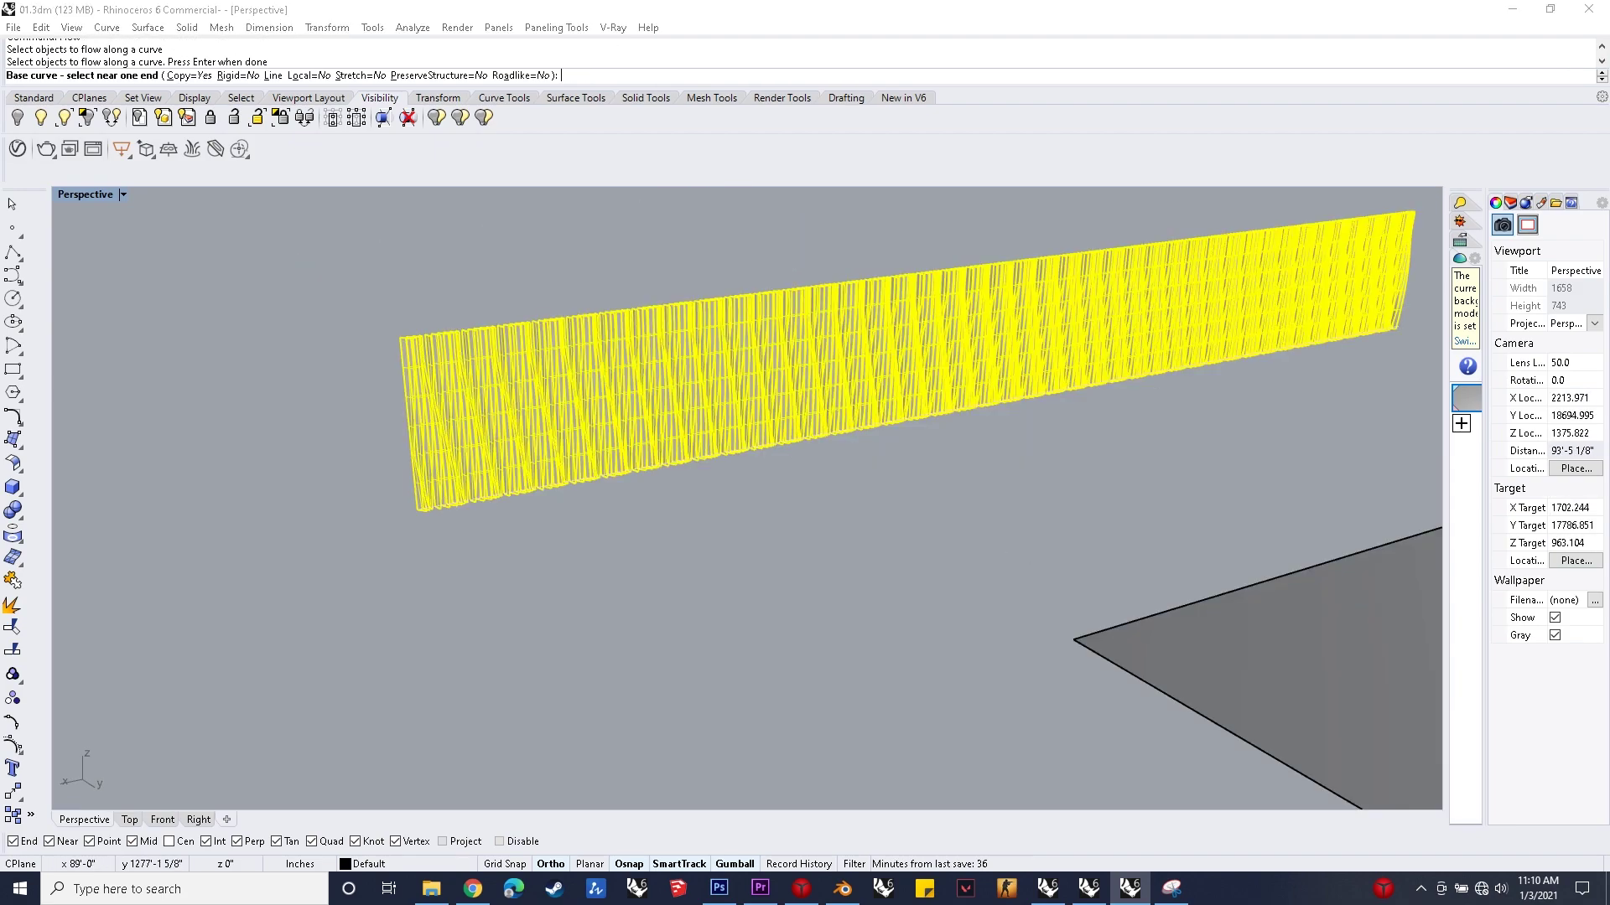
pyautogui.click(533, 490)
pyautogui.click(578, 541)
pyautogui.scroll(-4, 471, 431)
pyautogui.scroll(-2, 482, 427)
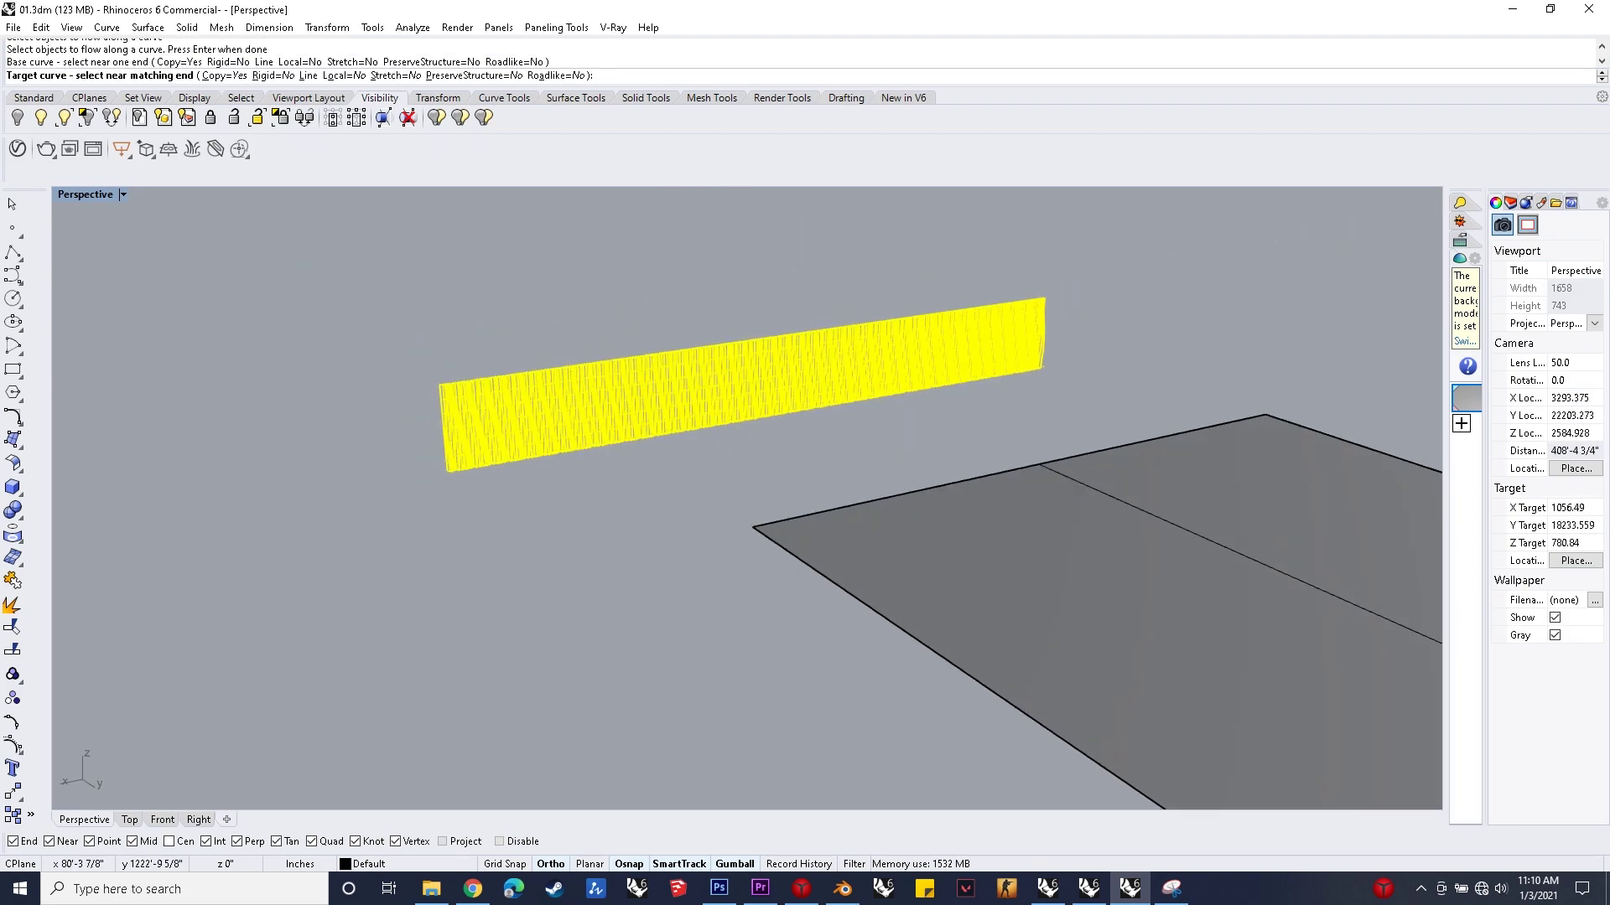
pyautogui.press('Escape')
# Step: Flow the fin surfaces from the straight polyline, picked near its far end, onto the rounded ground curve with Stretch=Yes
pyautogui.scroll(5, 980, 331)
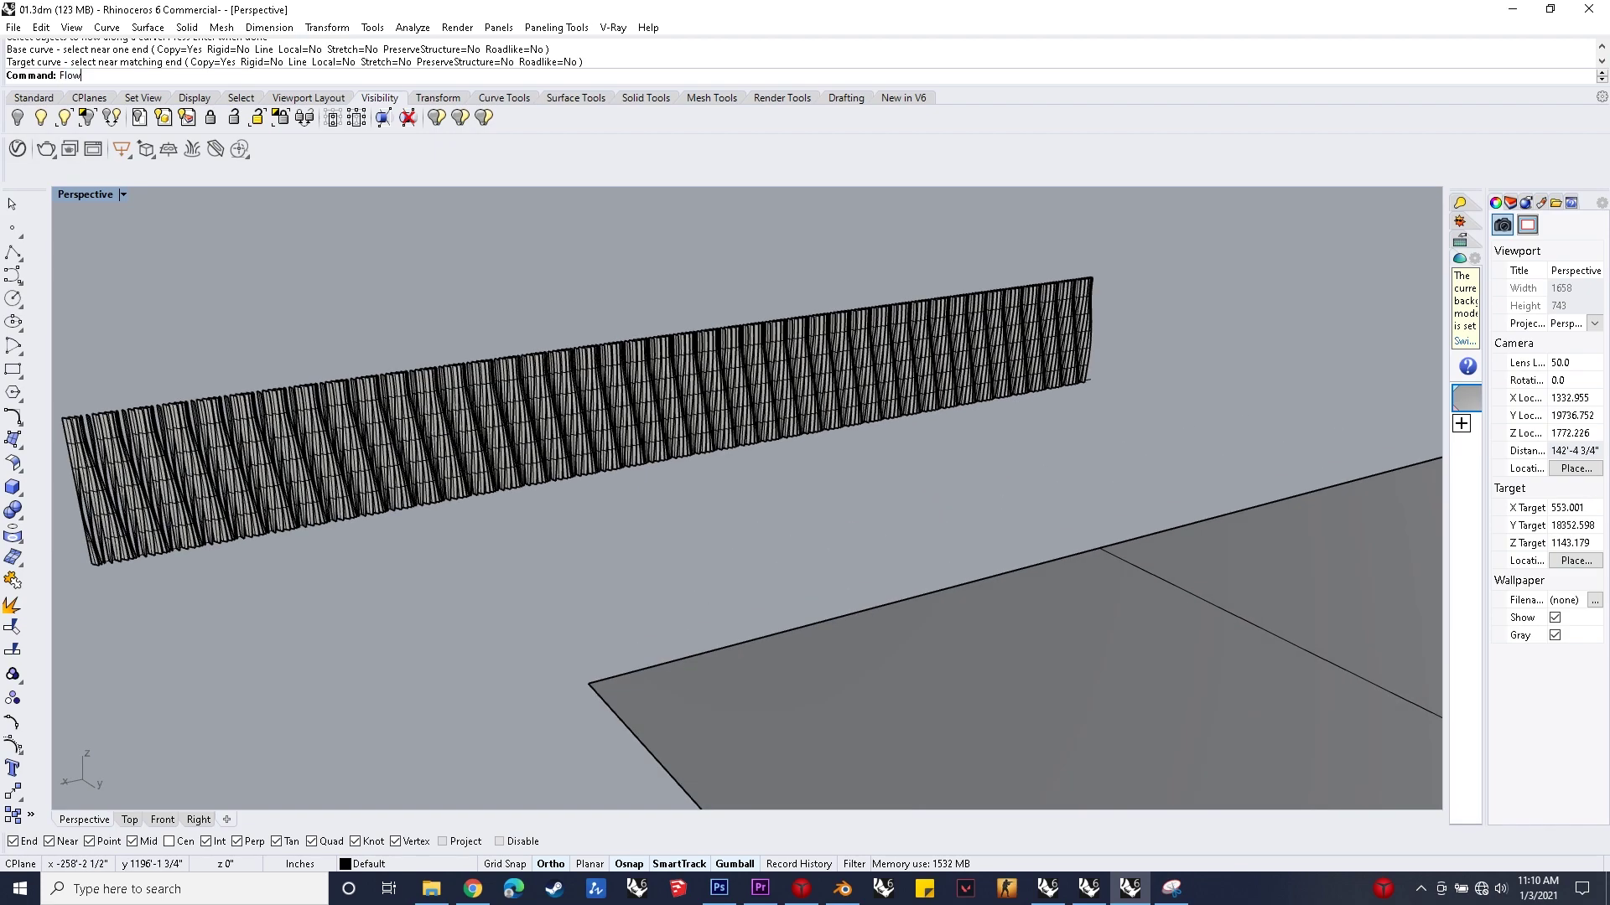
pyautogui.press('Return')
pyautogui.scroll(6, 1018, 352)
pyautogui.click(1017, 352)
pyautogui.scroll(5, 1017, 352)
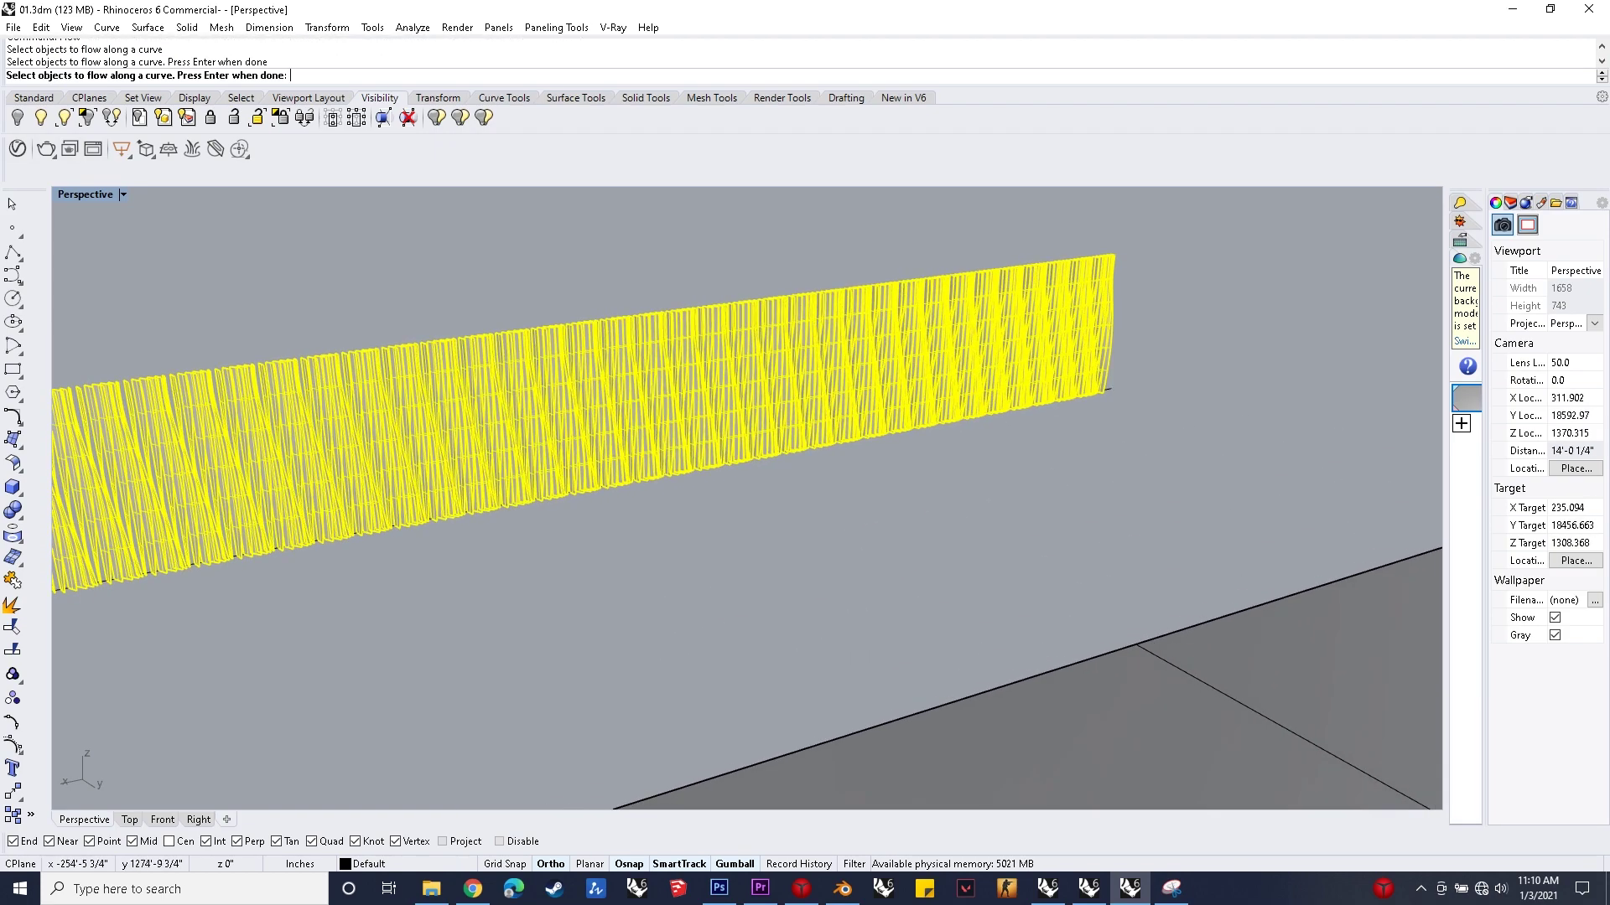
pyautogui.press('Return')
pyautogui.click(1108, 390)
pyautogui.scroll(-10, 805, 382)
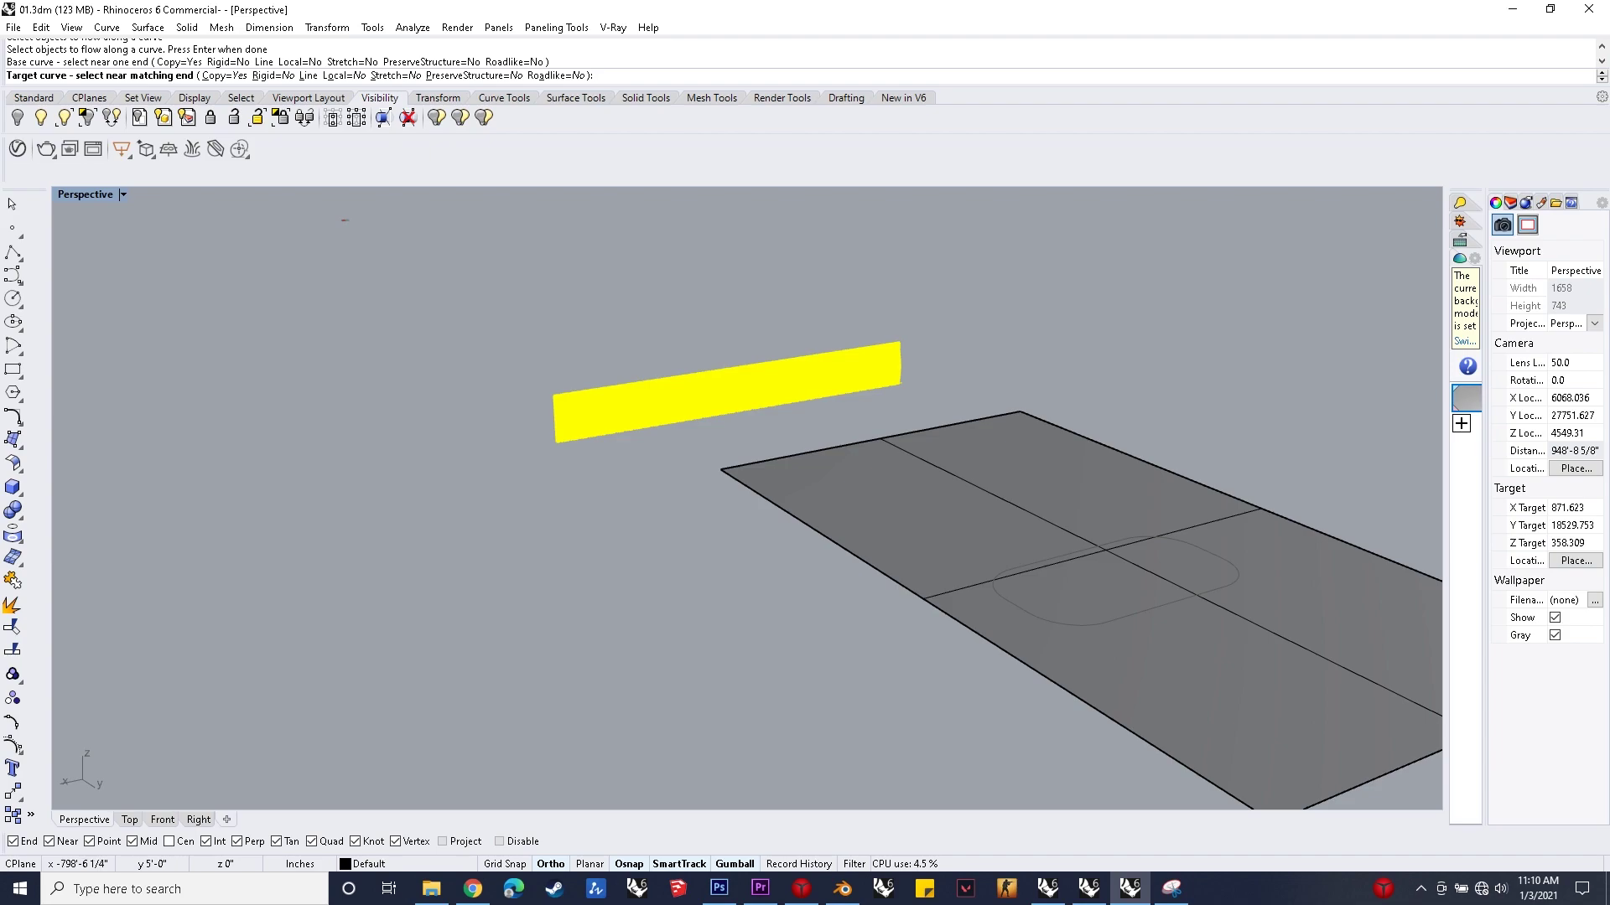
pyautogui.click(396, 75)
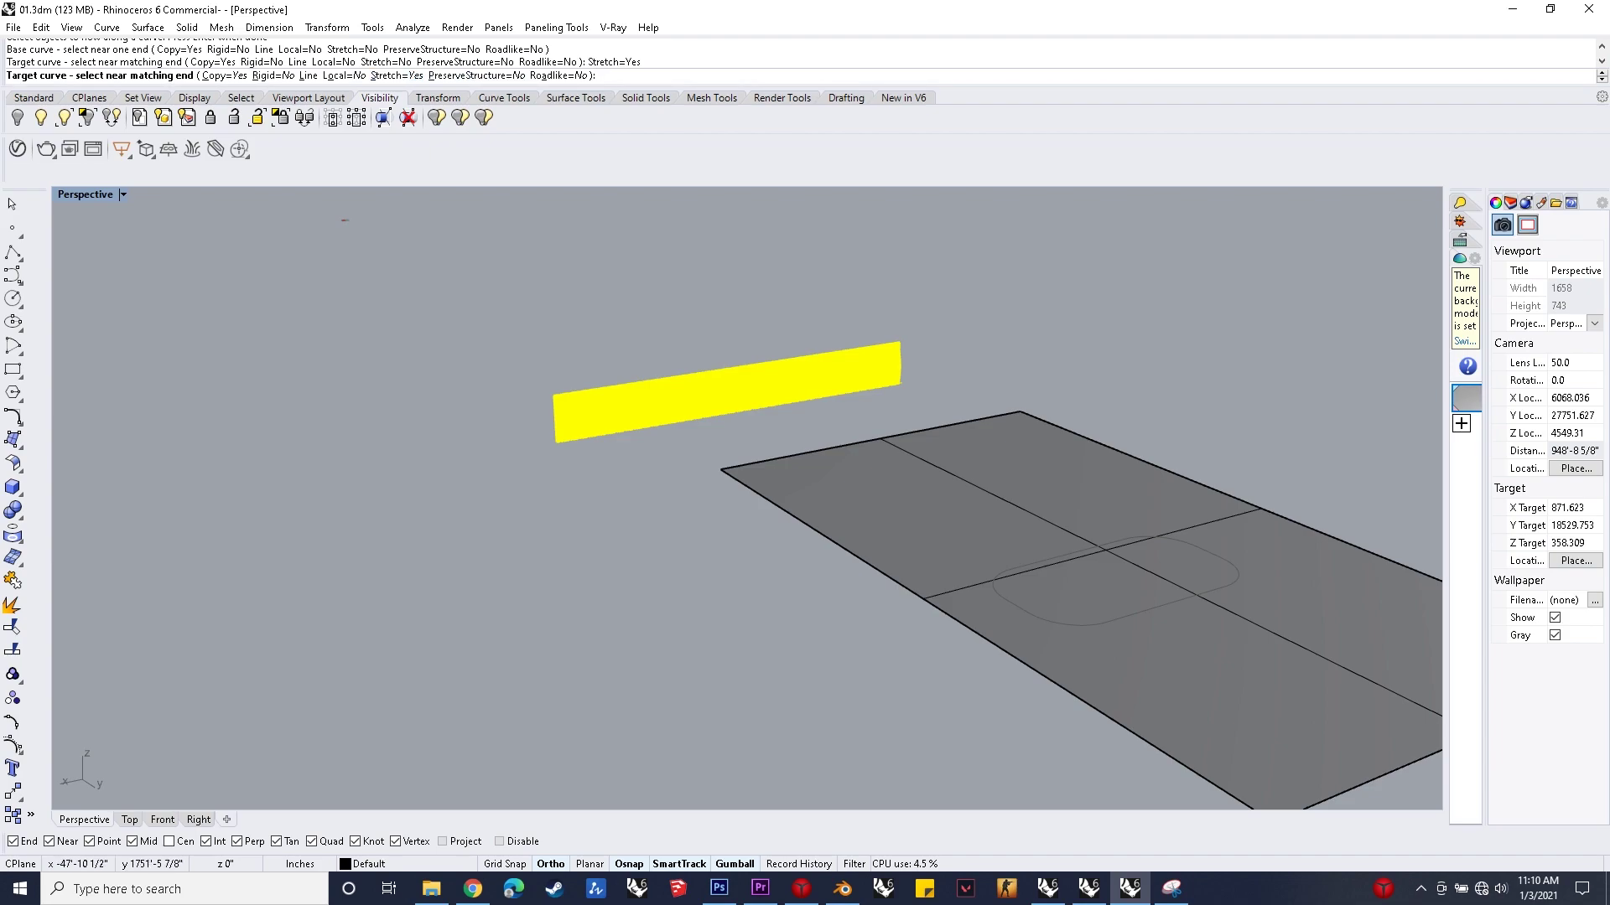
pyautogui.click(1064, 622)
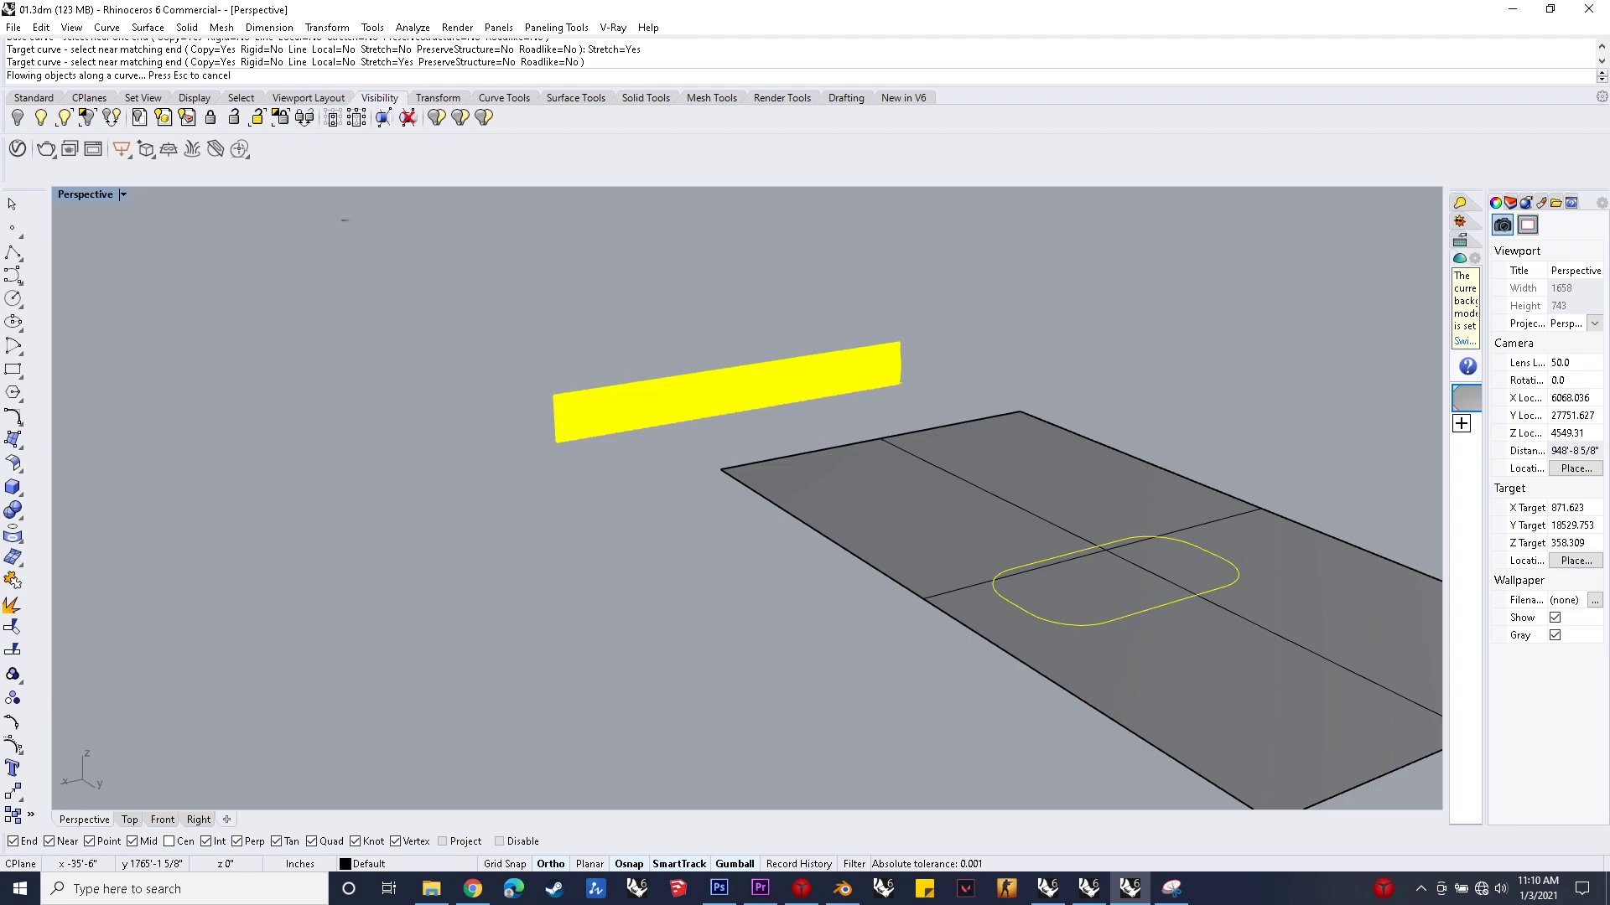
# Step: Hide the original straight fin strip and its curves beside the wrapped fins
pyautogui.scroll(-6, 721, 574)
pyautogui.moveTo(846, 504); pyautogui.dragTo(228, 451, button='right')
pyautogui.moveTo(1130, 586); pyautogui.dragTo(1074, 498)
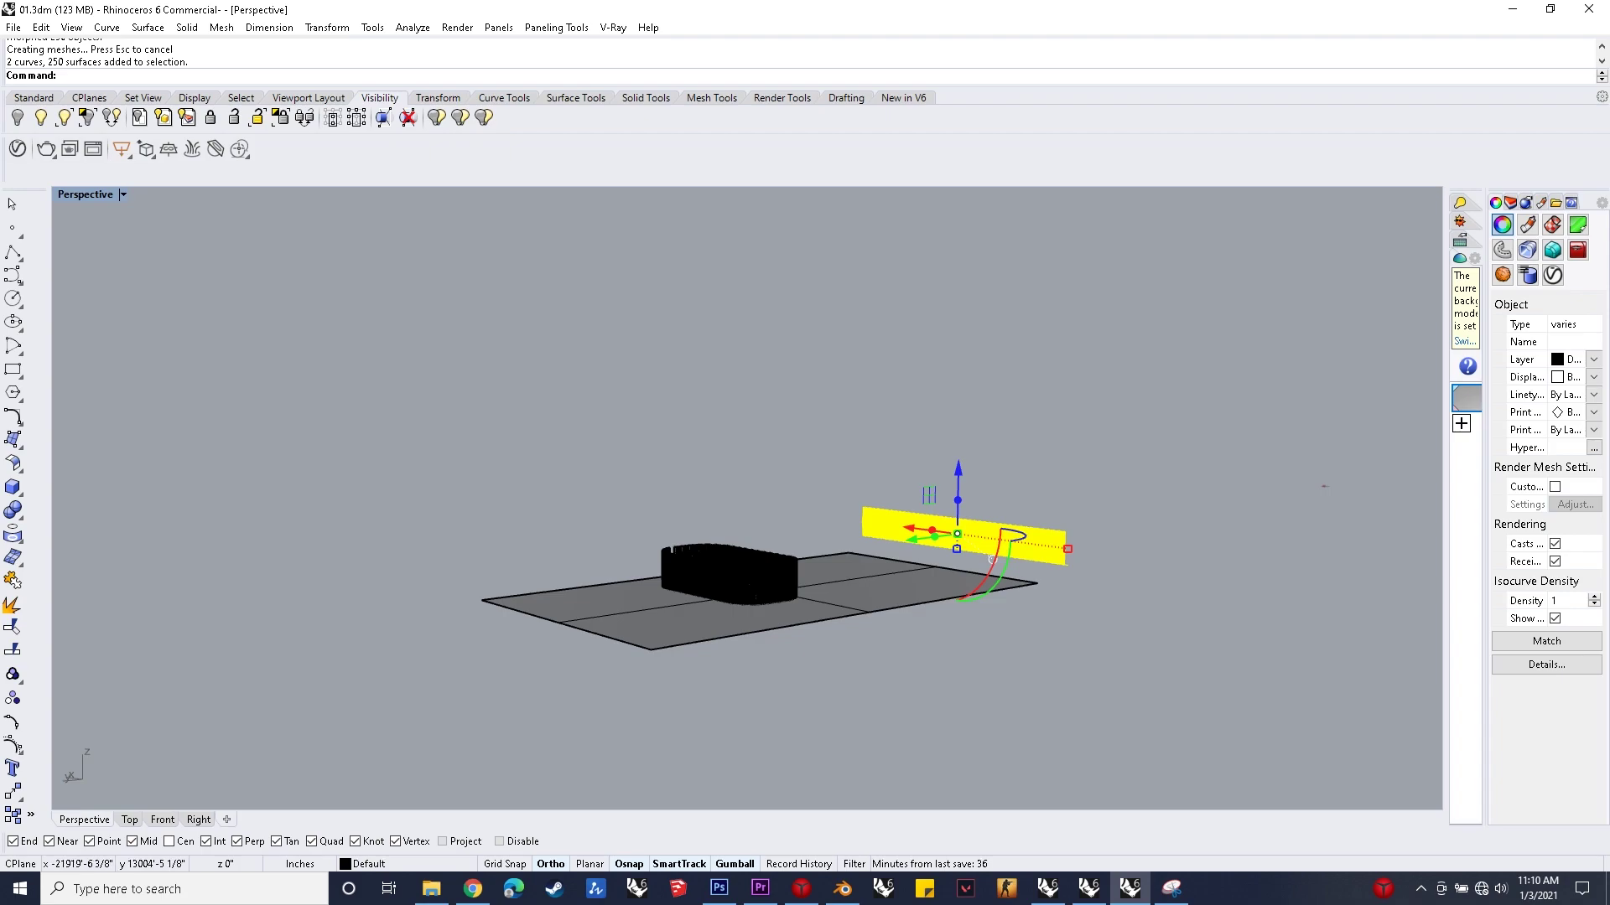
pyautogui.click(17, 118)
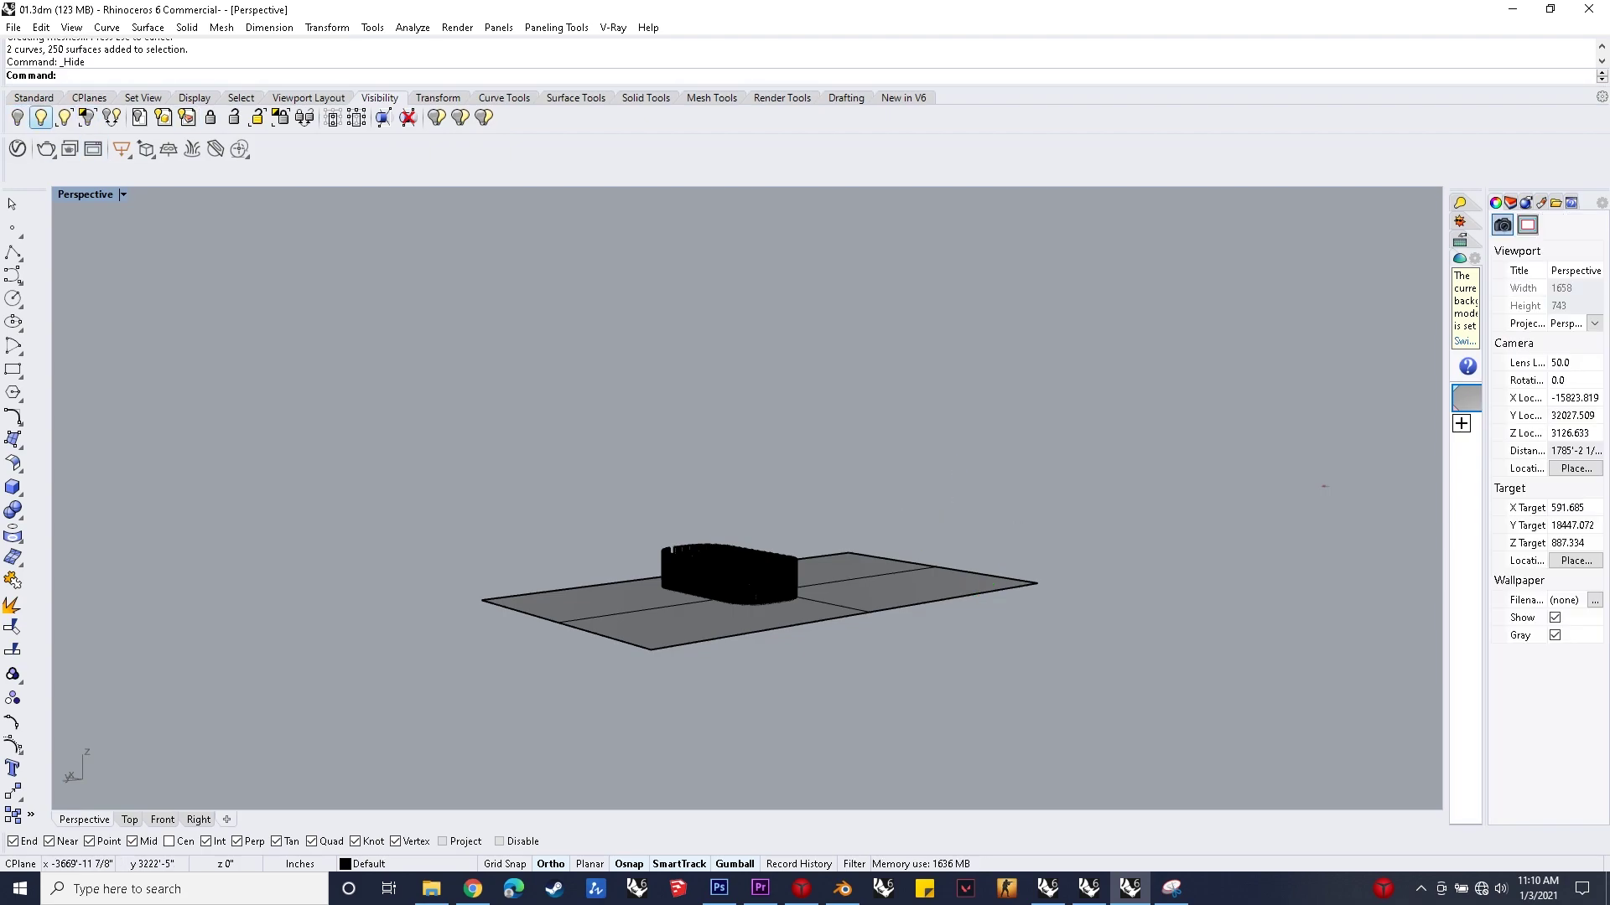
# Step: Show all hidden objects and delete the original straight fin strip beside the building
pyautogui.click(40, 118)
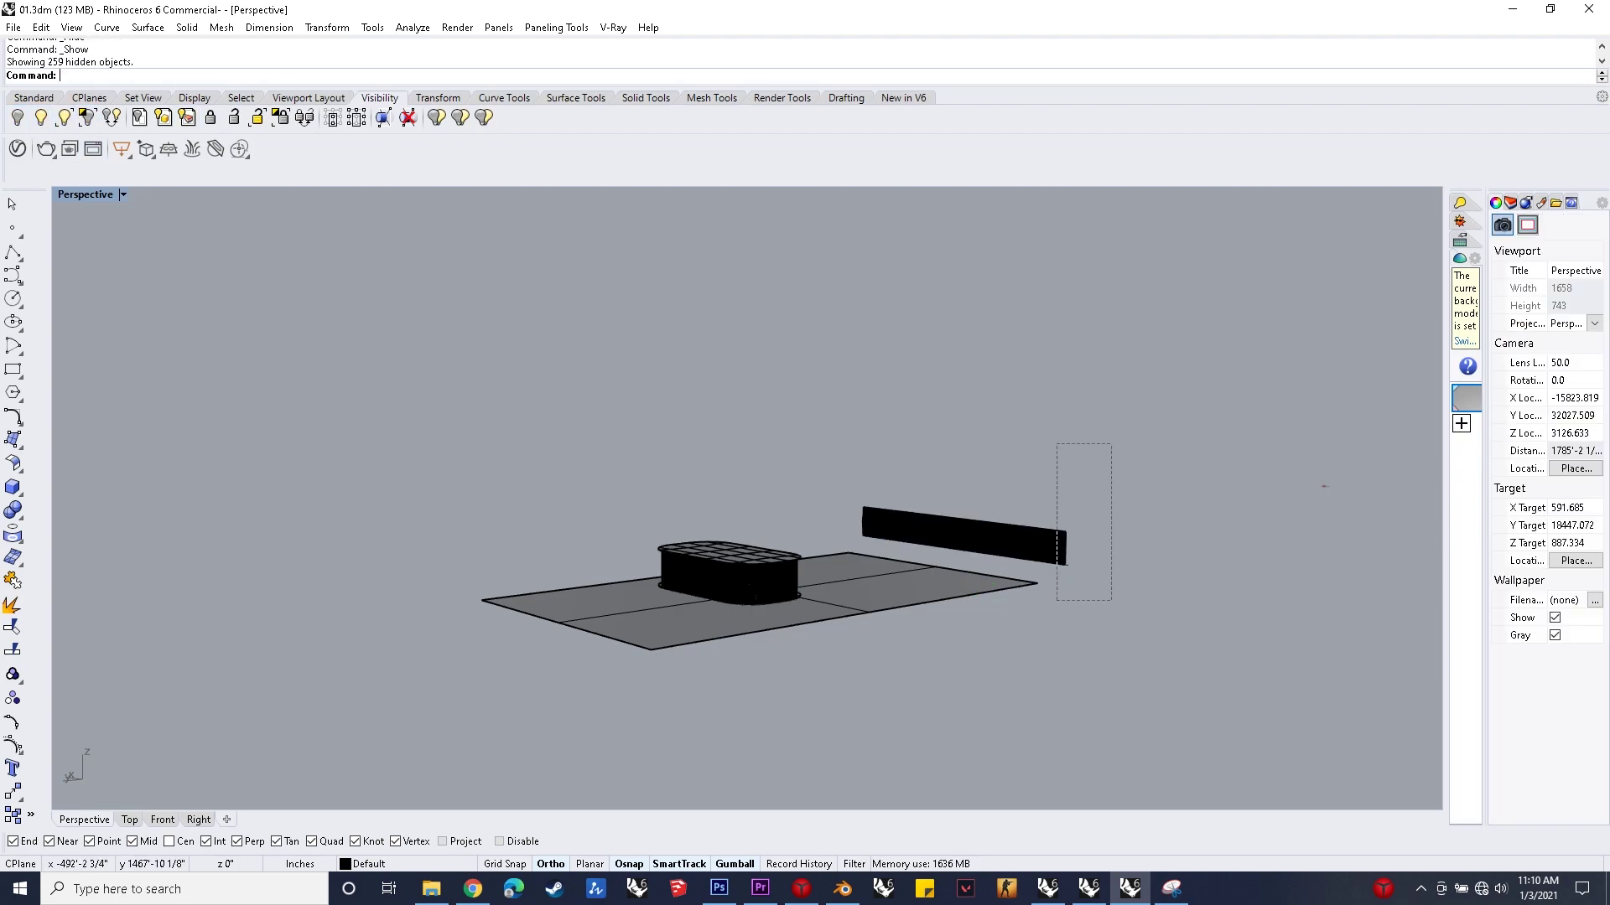
pyautogui.moveTo(1111, 601); pyautogui.dragTo(1056, 444)
pyautogui.press('Delete')
# Step: Examine the wrapped fins around the building slabs and ground surface from several angles
pyautogui.scroll(9, 797, 639)
pyautogui.moveTo(788, 603); pyautogui.dragTo(662, 562, button='right')
pyautogui.scroll(-3, 748, 507)
pyautogui.scroll(3, 659, 560)
pyautogui.moveTo(846, 608); pyautogui.dragTo(536, 578, button='right')
pyautogui.scroll(-9, 739, 600)
pyautogui.scroll(3, 537, 578)
pyautogui.click(763, 619)
pyautogui.moveTo(598, 484); pyautogui.dragTo(599, 482)
pyautogui.press('Escape')
# Step: Change the Perspective viewport's display mode and inspect the finned facade up close and all around
pyautogui.moveTo(636, 506)
pyautogui.mouseDown(button='right')
pyautogui.moveTo(633, 445)
pyautogui.moveTo(637, 475)
pyautogui.mouseUp(button='right')
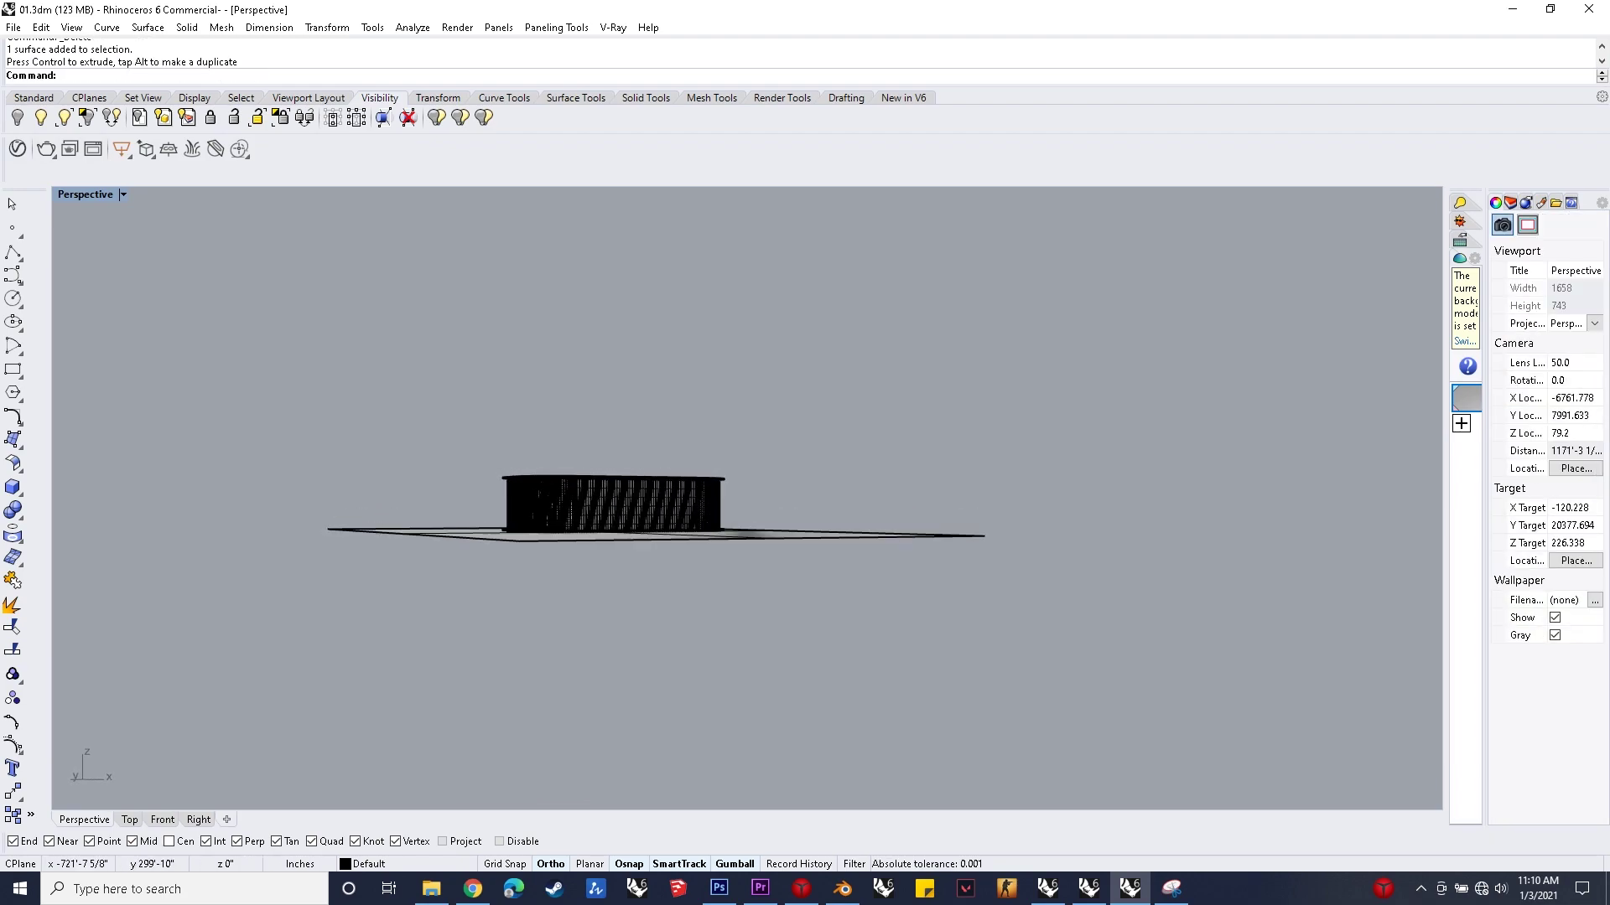
pyautogui.scroll(10, 547, 481)
pyautogui.click(122, 196)
pyautogui.click(104, 274)
pyautogui.moveTo(525, 429); pyautogui.dragTo(939, 479, button='right')
pyautogui.scroll(10, 947, 549)
pyautogui.moveTo(839, 520); pyautogui.dragTo(1157, 495, button='right')
pyautogui.scroll(-12, 713, 537)
pyautogui.moveTo(746, 579); pyautogui.dragTo(260, 591, button='right')
pyautogui.moveTo(637, 314); pyautogui.dragTo(545, 323, button='right')
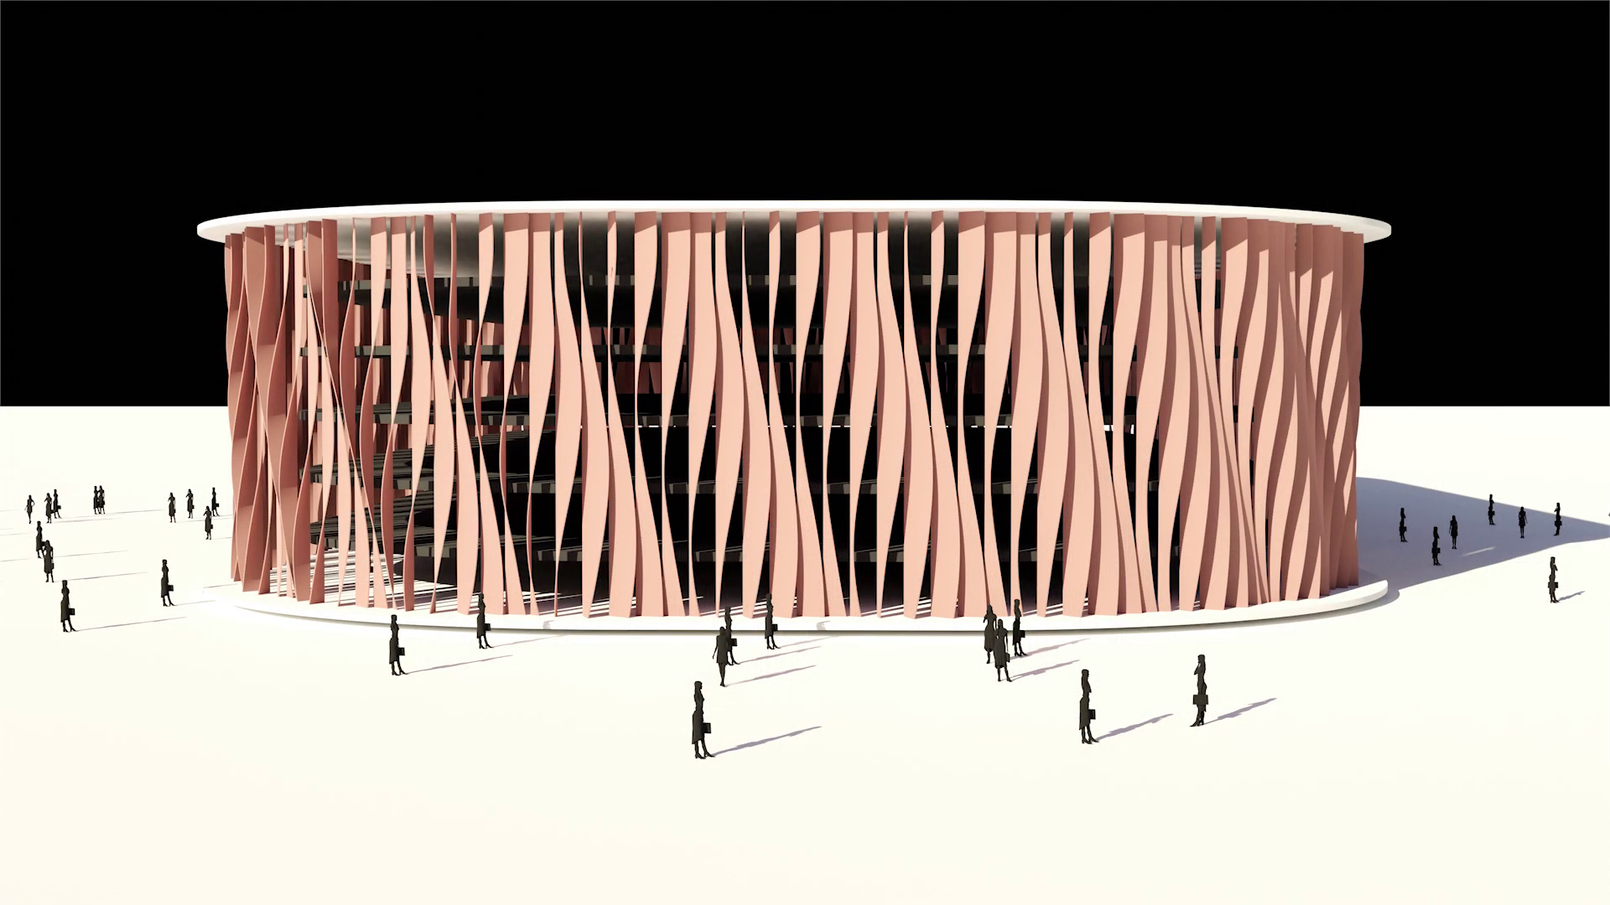